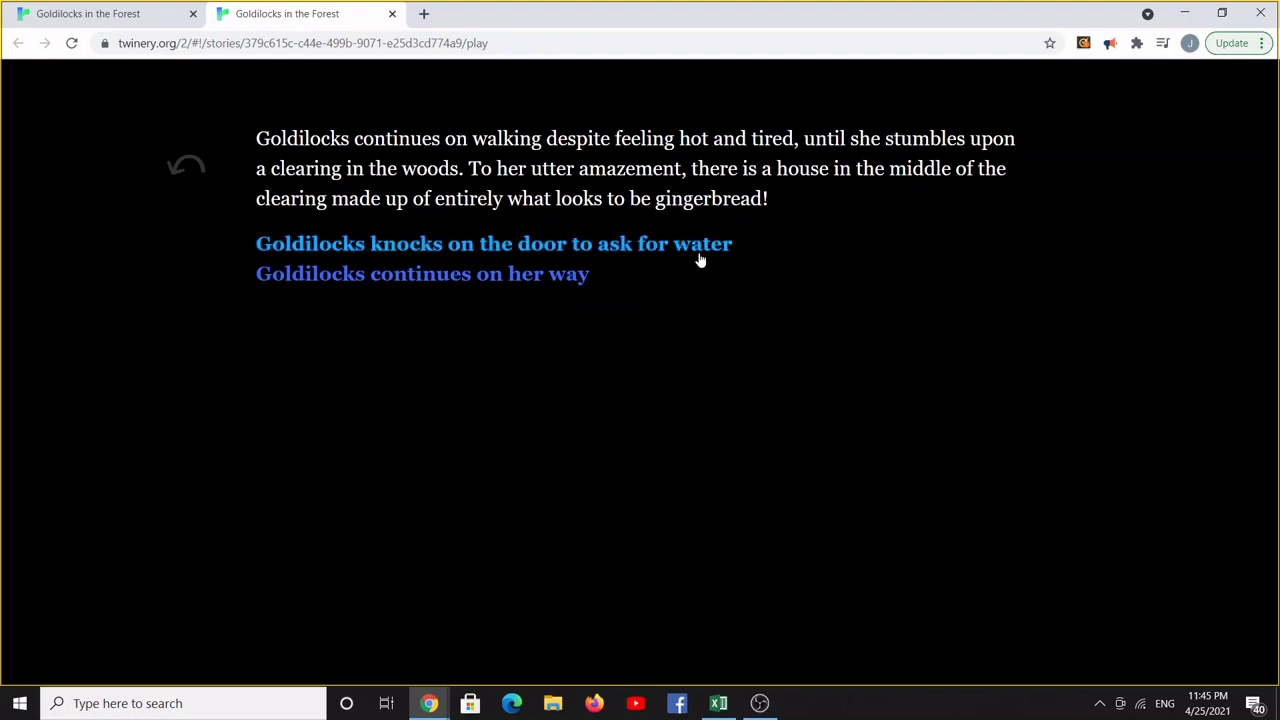
Play through the Goldilocks story by choosing to knock on the door for water and to investigate the knocking sounds and cries
left_click(699, 254)
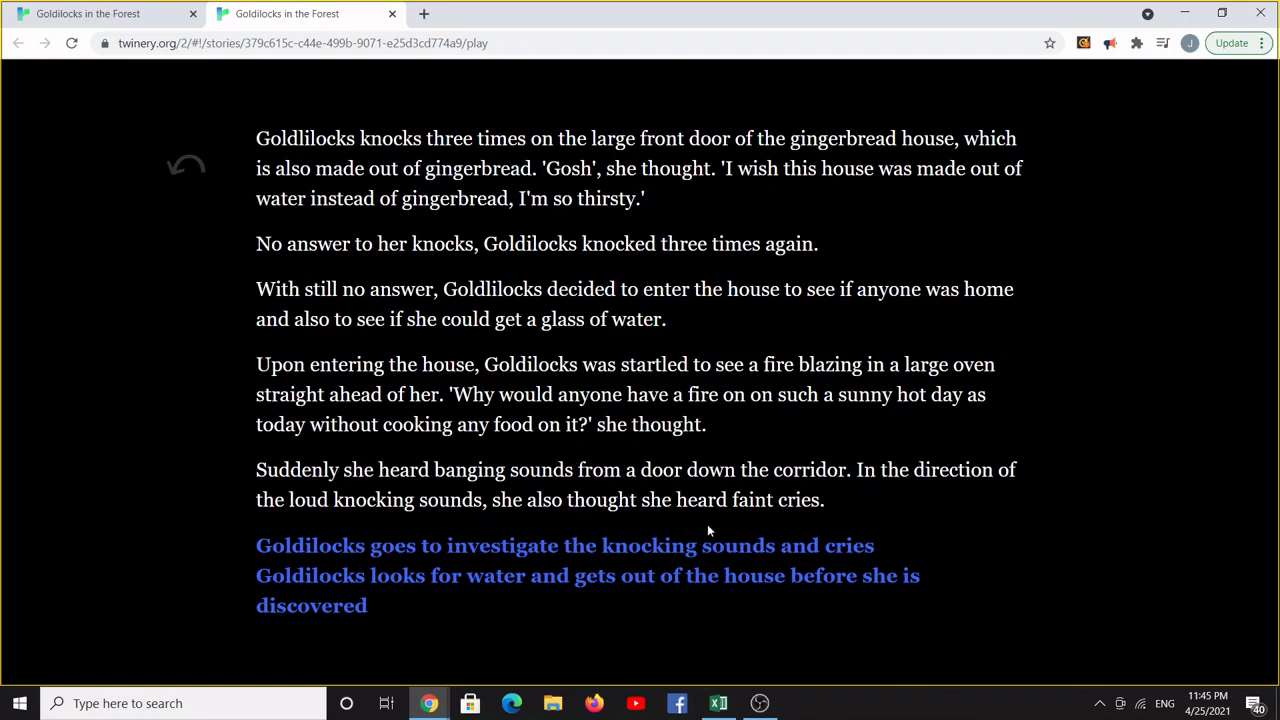
left_click(854, 549)
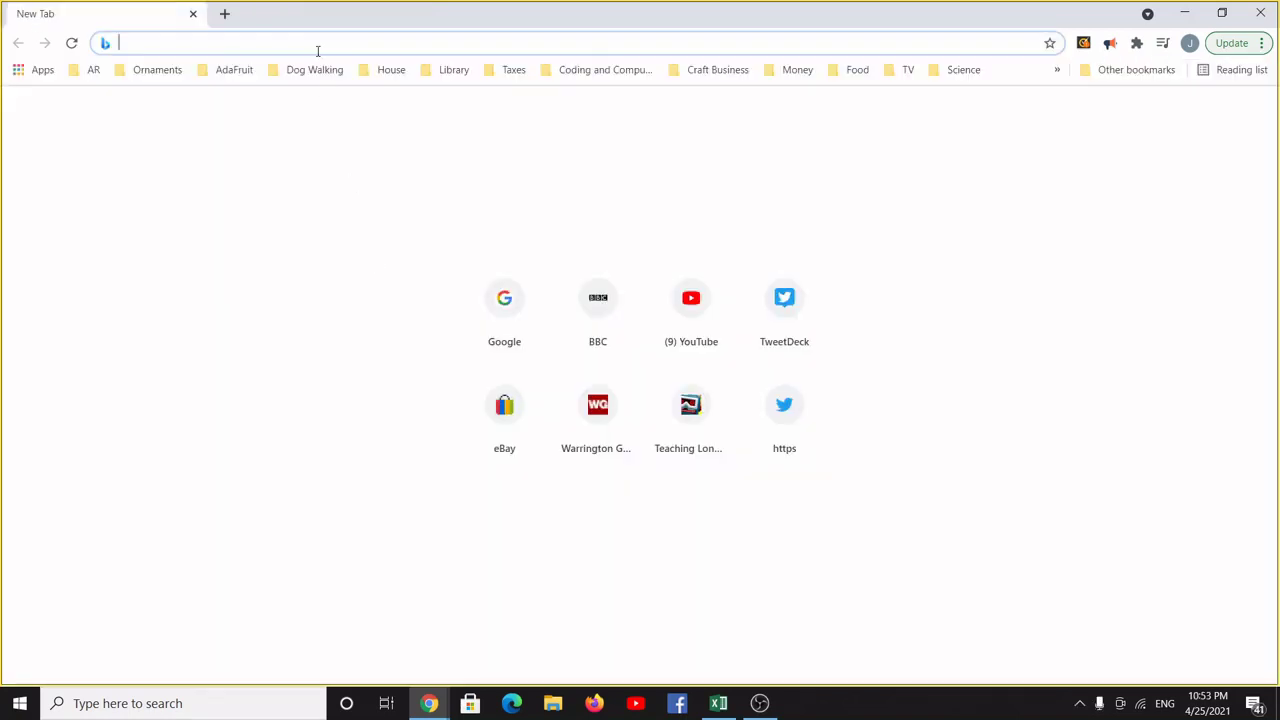
Find the Twine website with a Google search for "twinery" and open its online version
type("www.g")
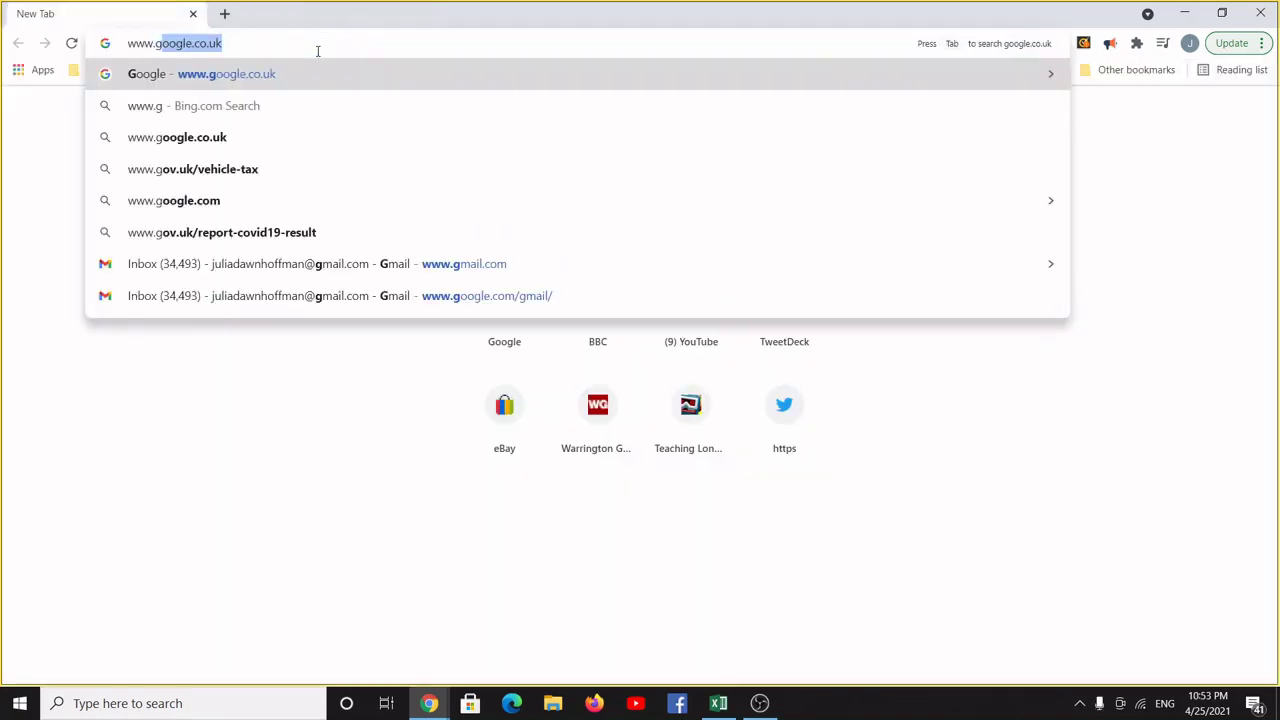
key("Return")
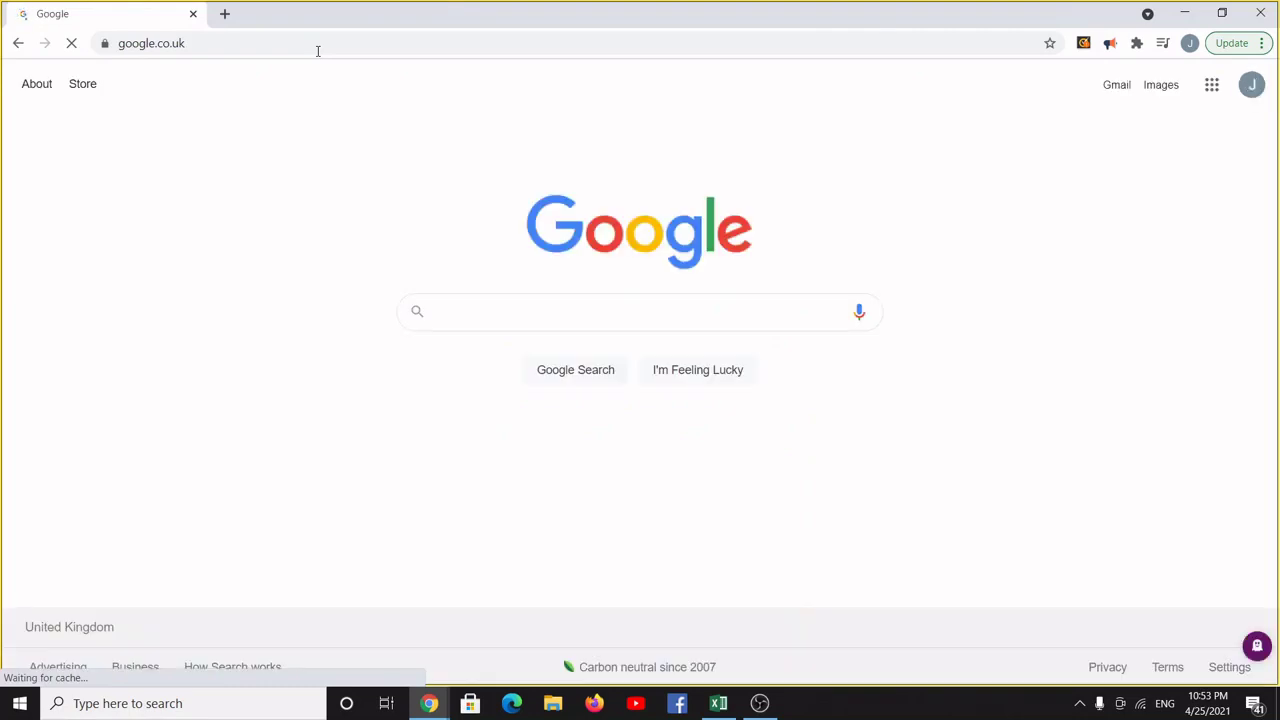
type("twinery")
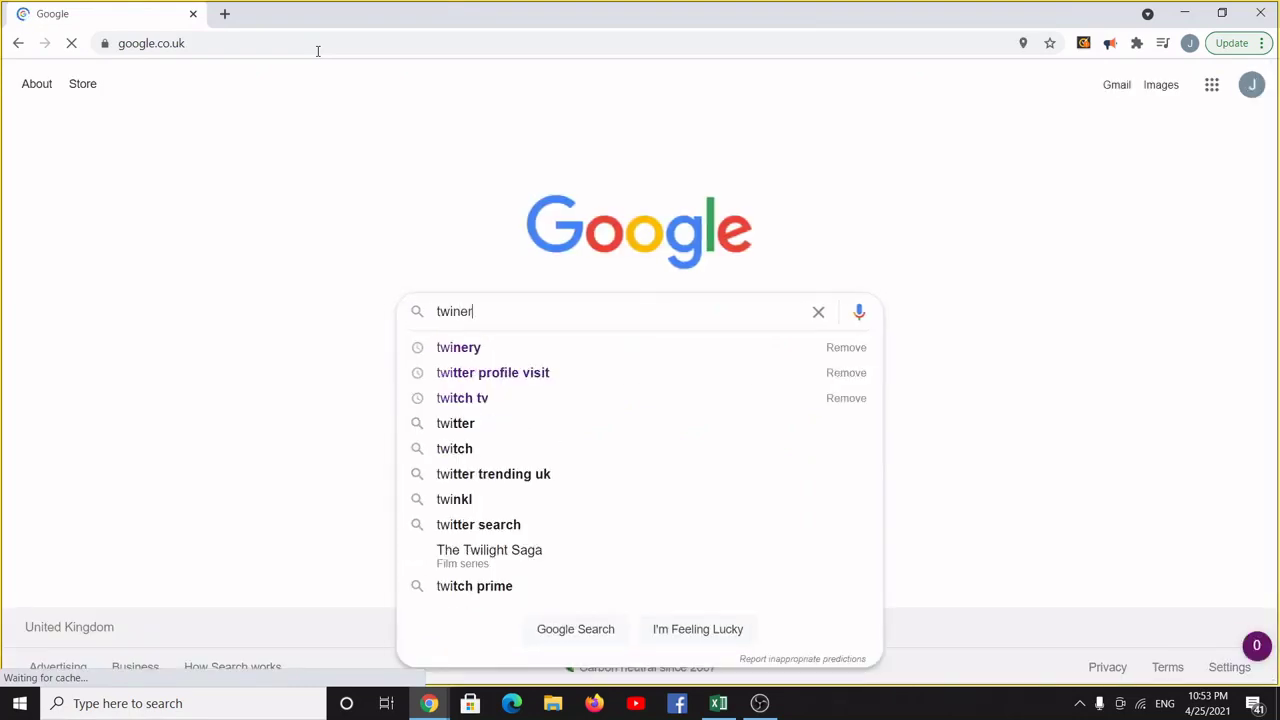
left_click(460, 350)
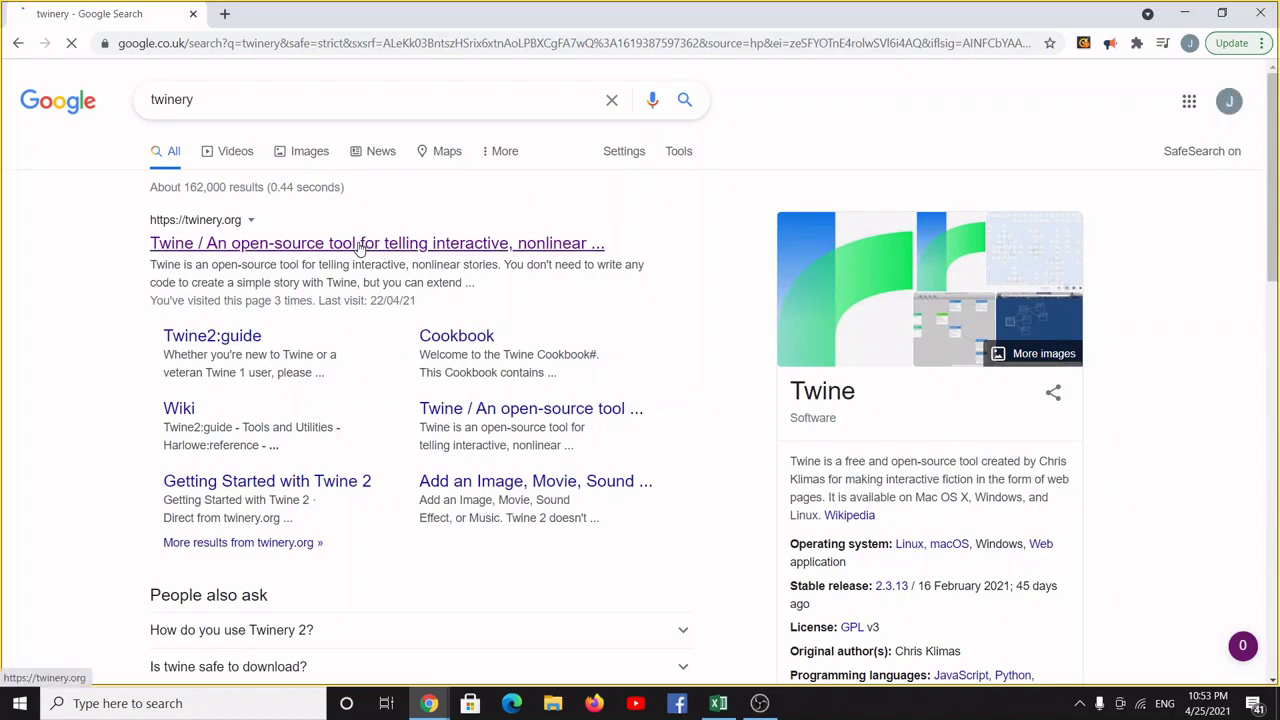
left_click(360, 245)
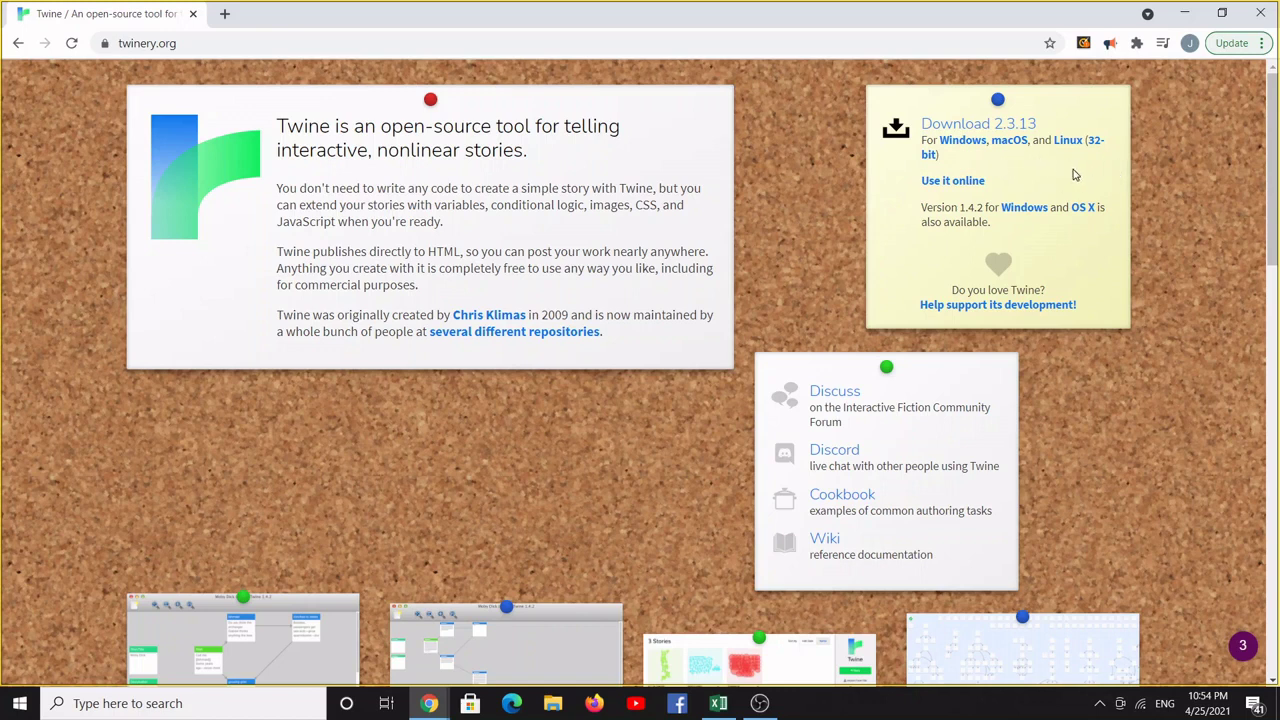
left_click(963, 186)
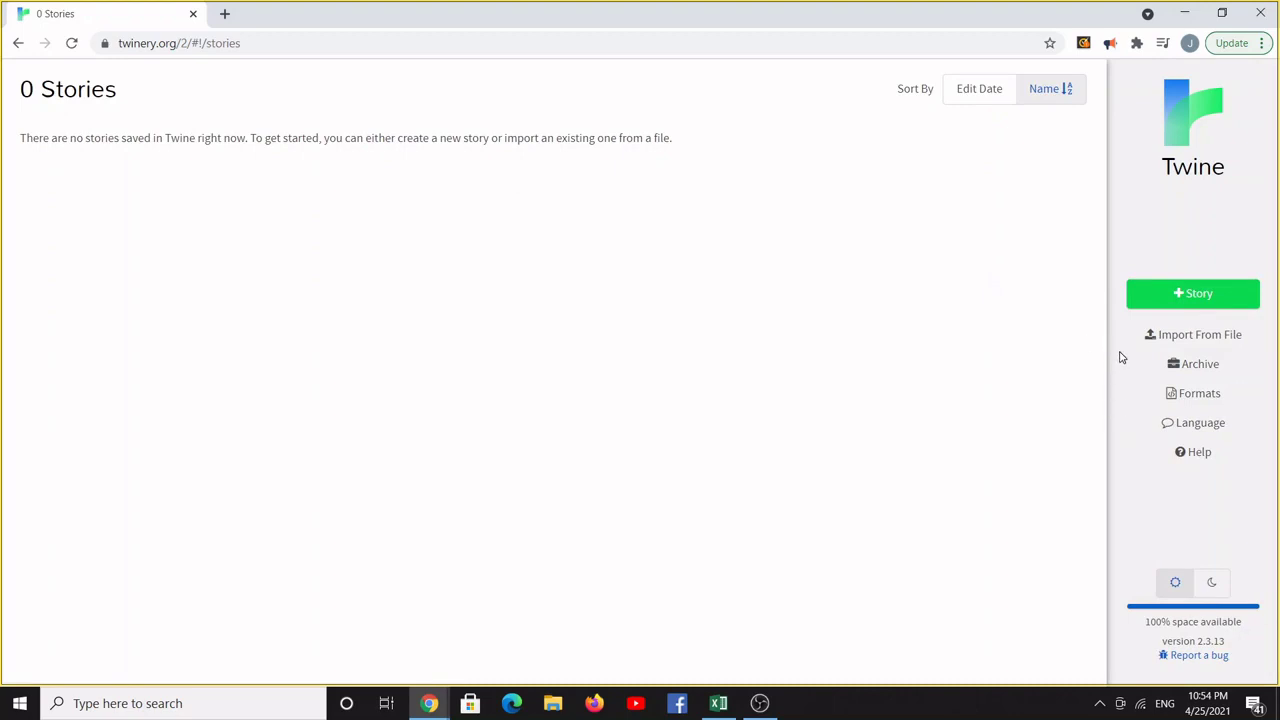
Create a new story named "Goldilocks in the Forest"
left_click(1234, 300)
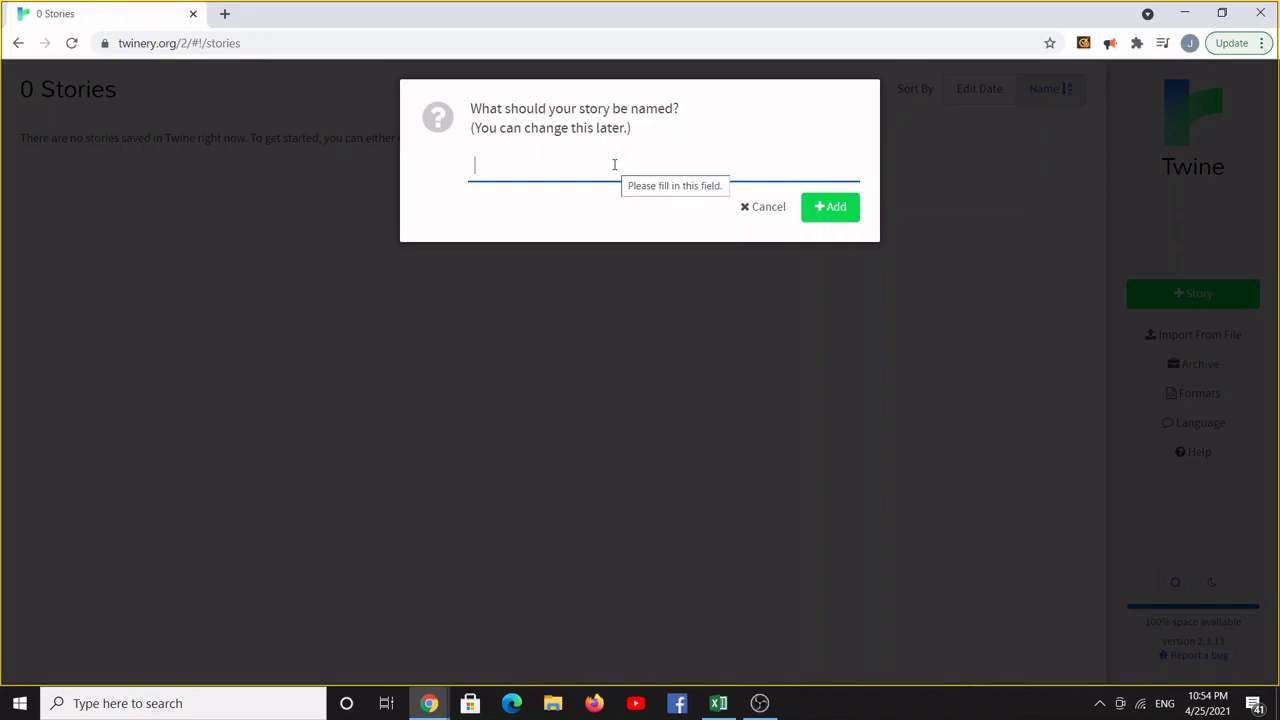
type("Goldi")
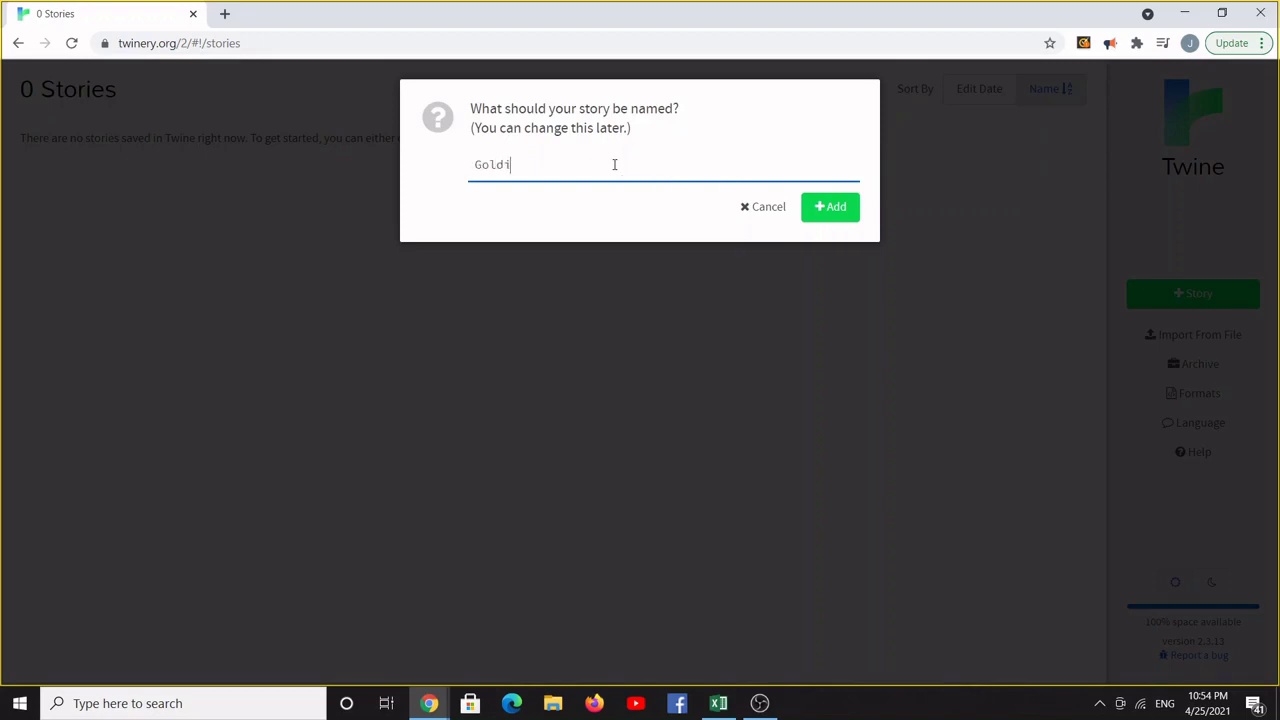
type("locks in the Forest")
left_click(846, 218)
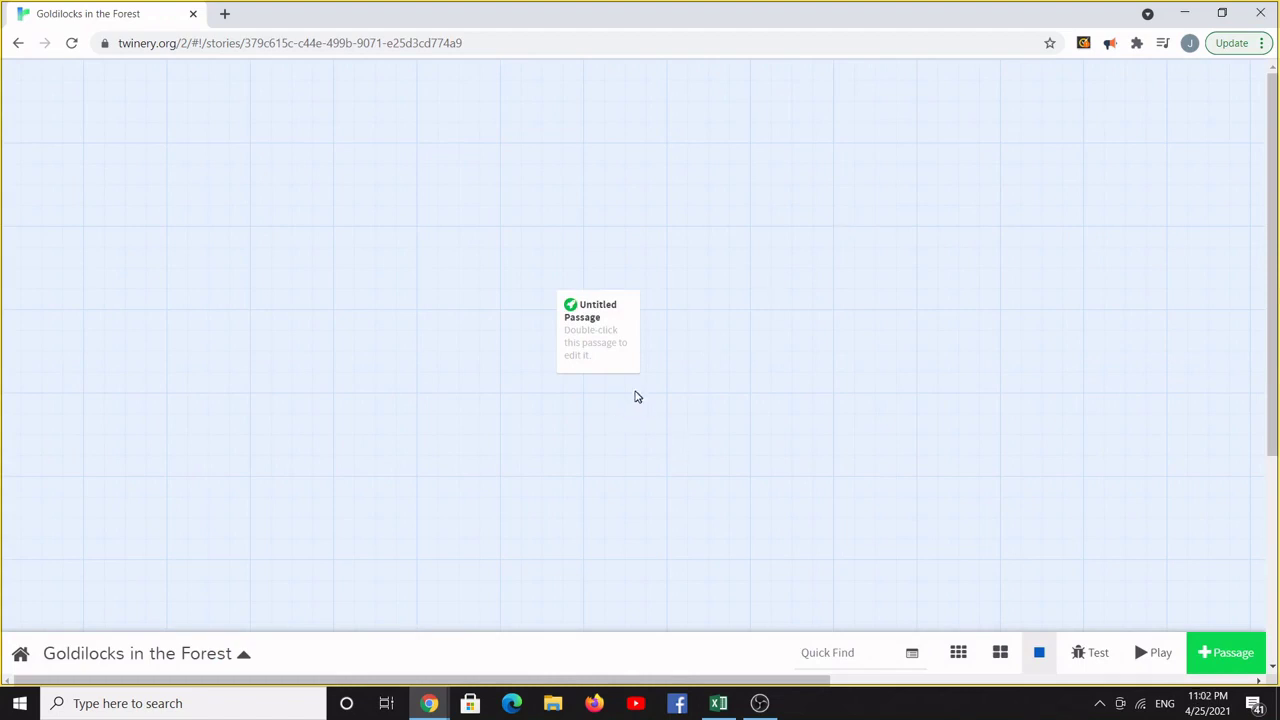
mouse_move(620, 369)
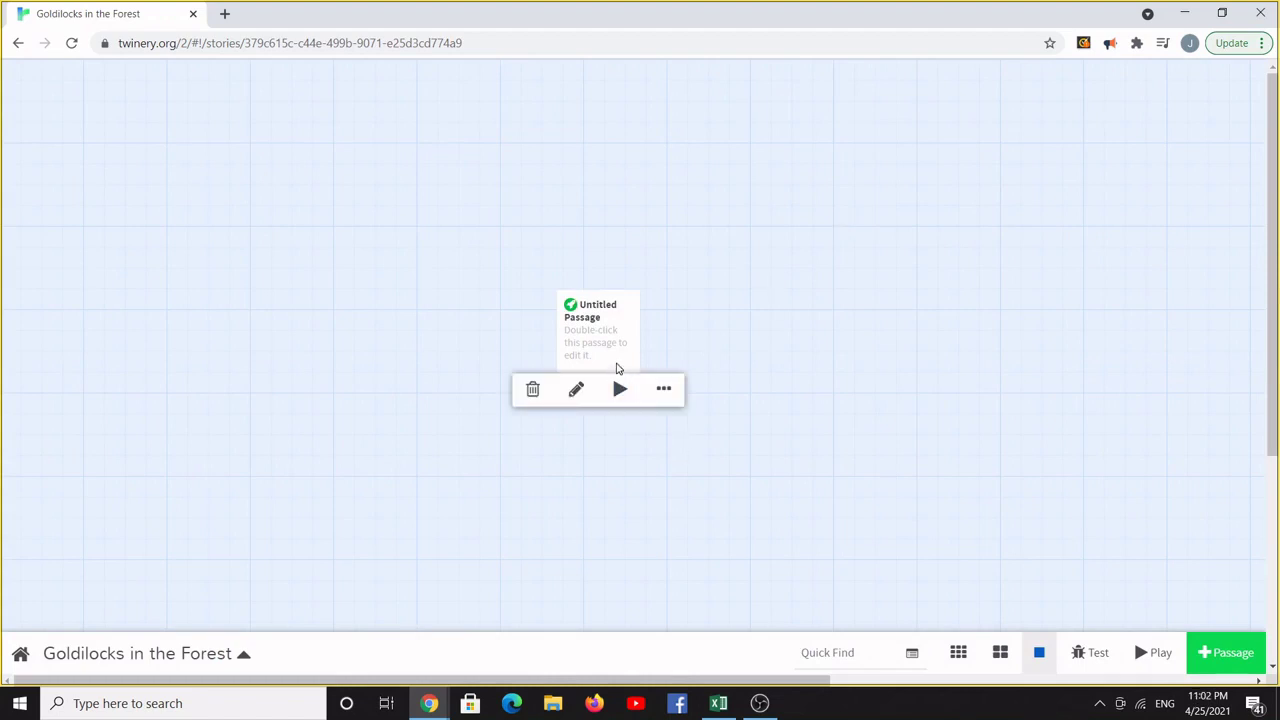
double_click(617, 369)
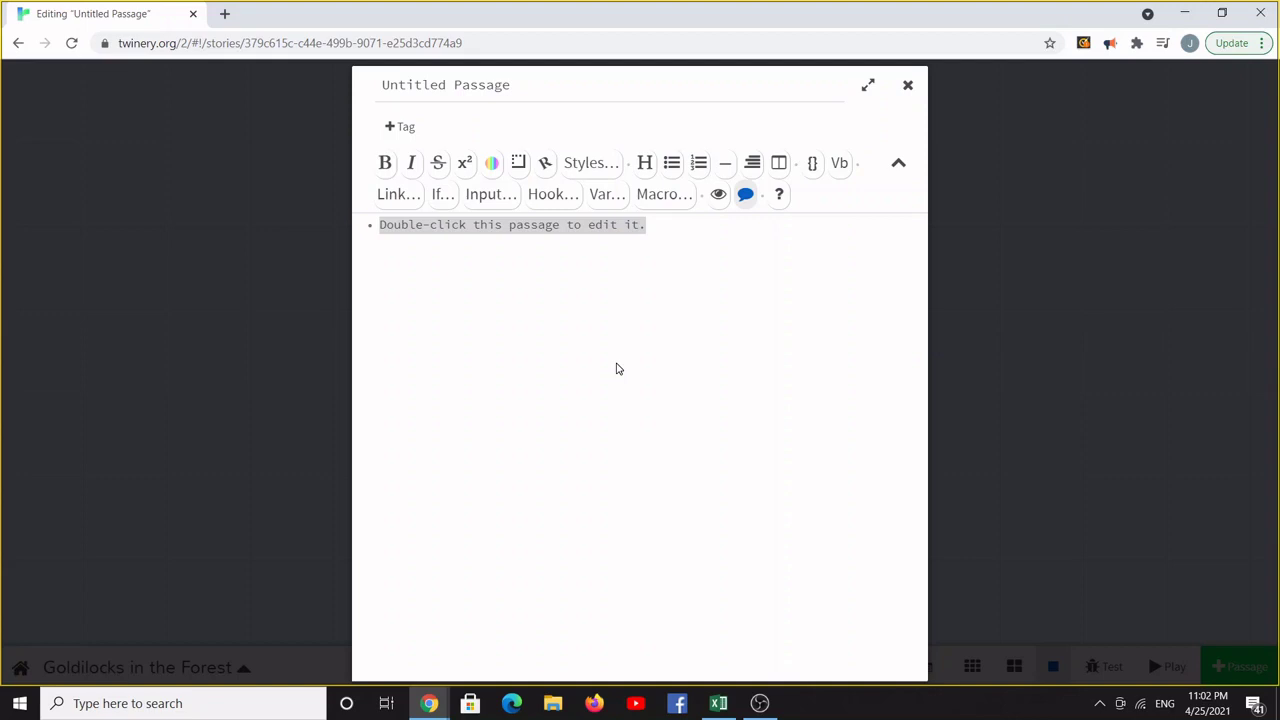
type("test")
key("Escape")
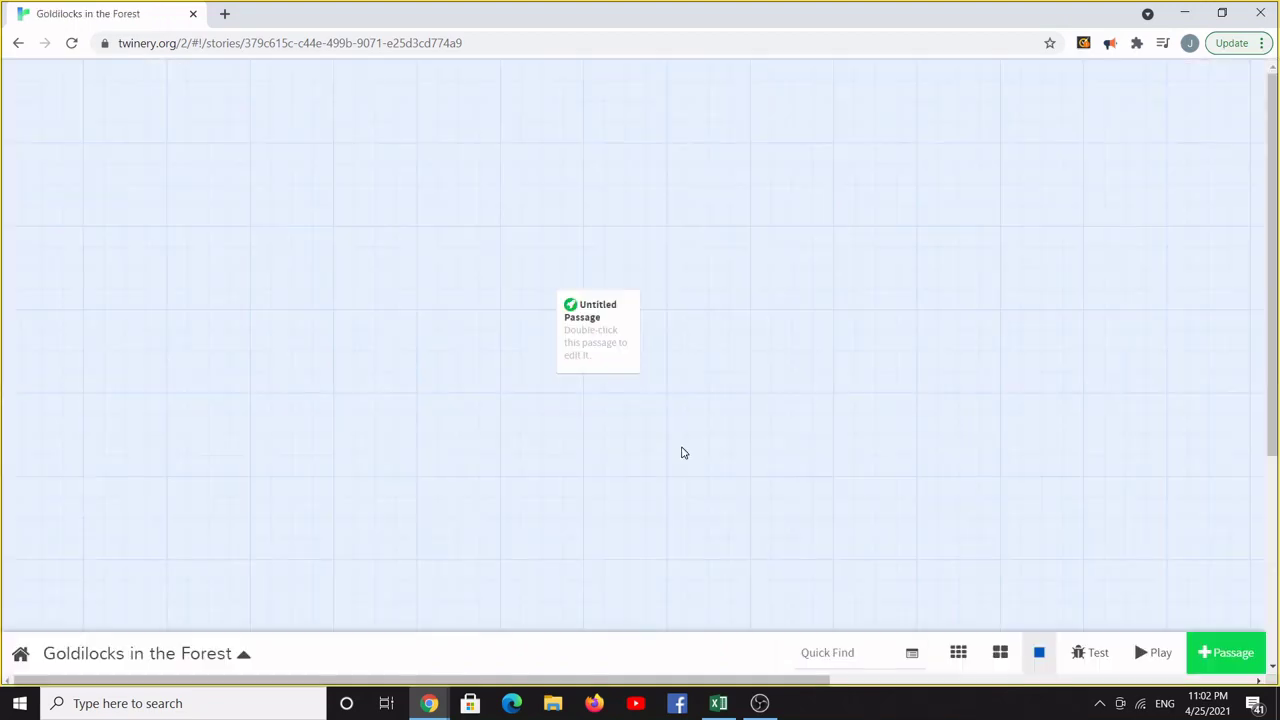
Replace the untitled passage's placeholder text with "Goldilocks was walking through the woods on a fine and glorious Sunday morning."
double_click(617, 368)
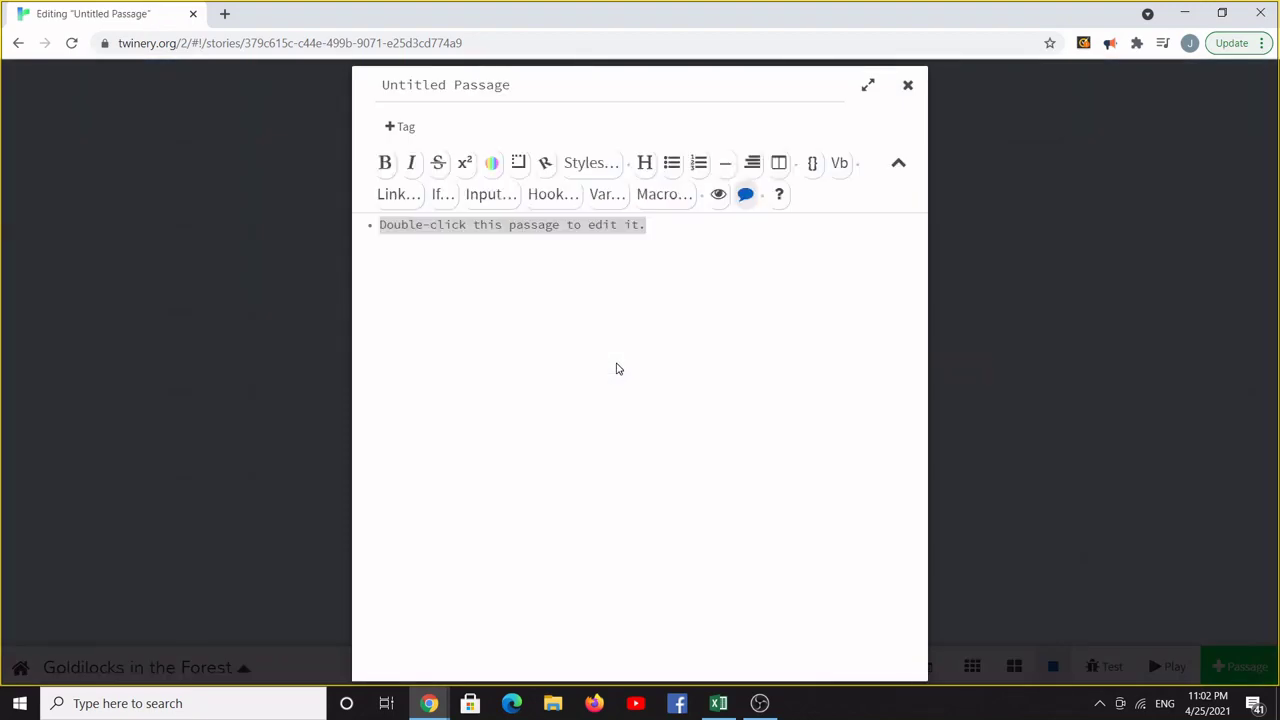
type("G")
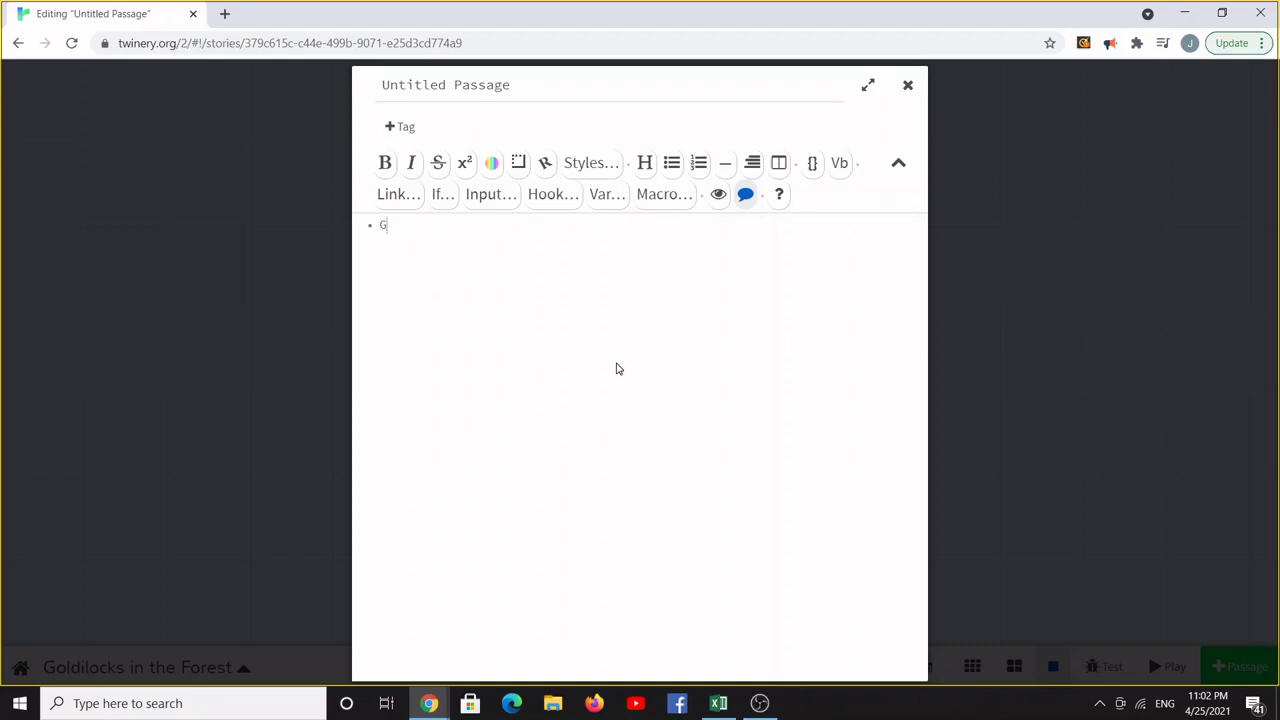
type("oldilocks was walking through the woods on a fina")
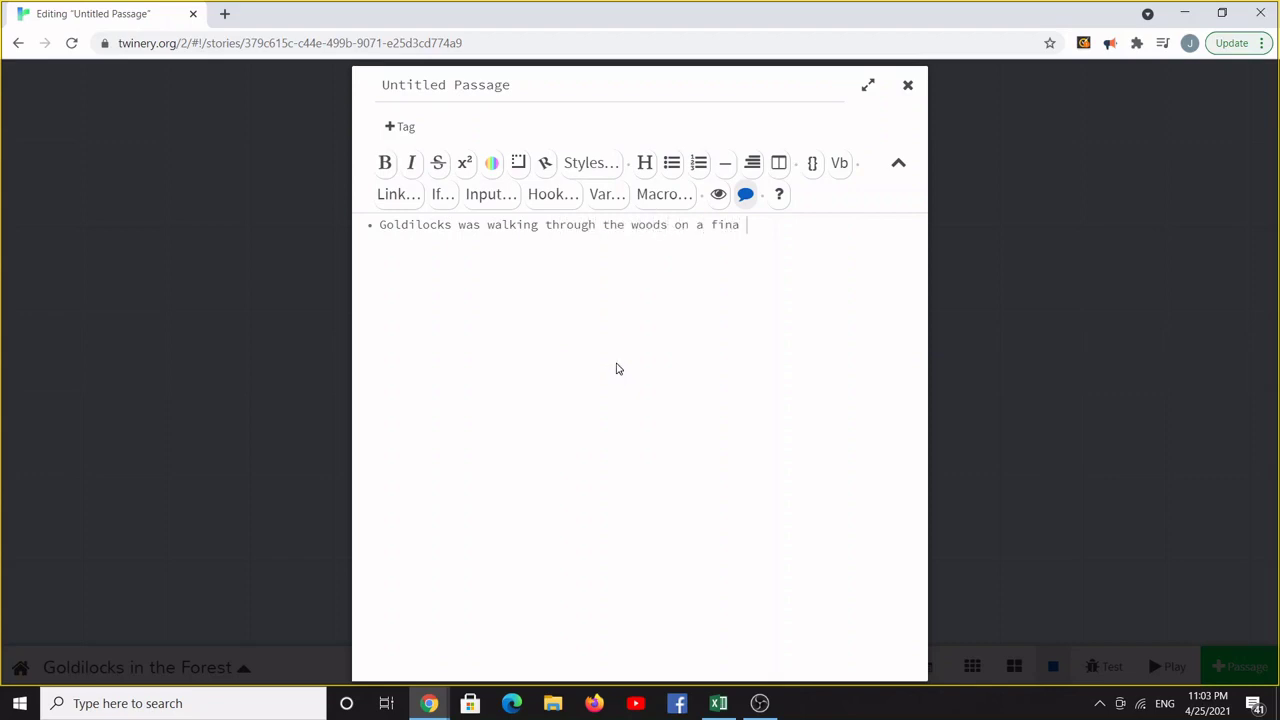
key("BackSpace")
type("e and gloro")
key("BackSpace")
type("ious Sunday morning.")
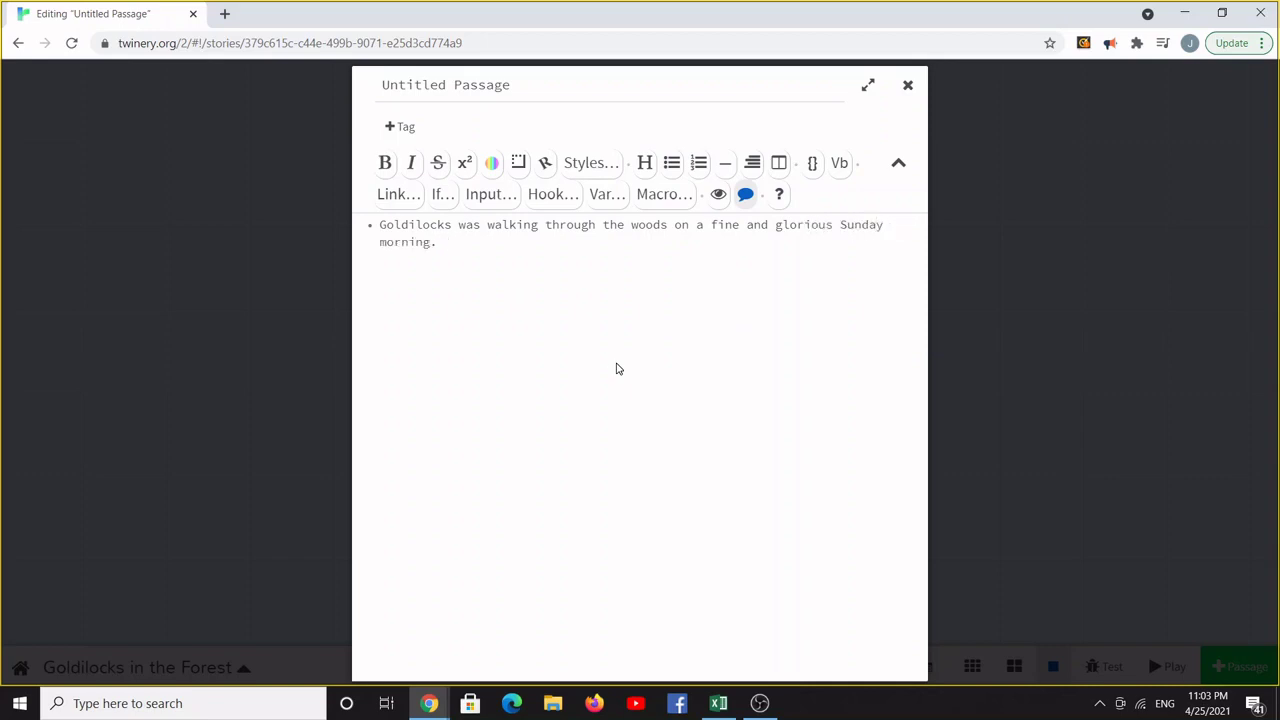
Continue the passage with "The sun was bright and warm and Goldilocks was feeling tired and hot. What should she do?"
type("  The")
type(" sun")
type(" was")
type(" bright")
type(" ansd")
key("BackSpace")
key("BackSpace")
key("BackSpace")
type("d w")
type("r")
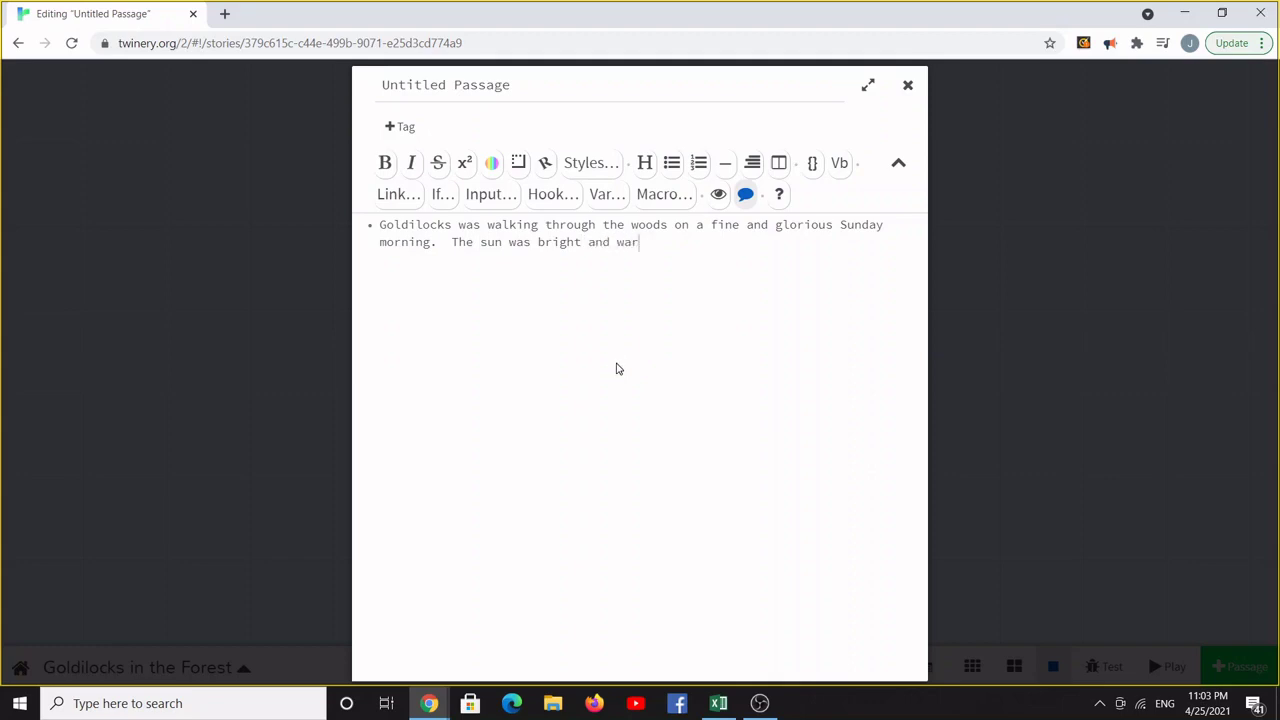
type("m and Goldilocks was feeling tired.")
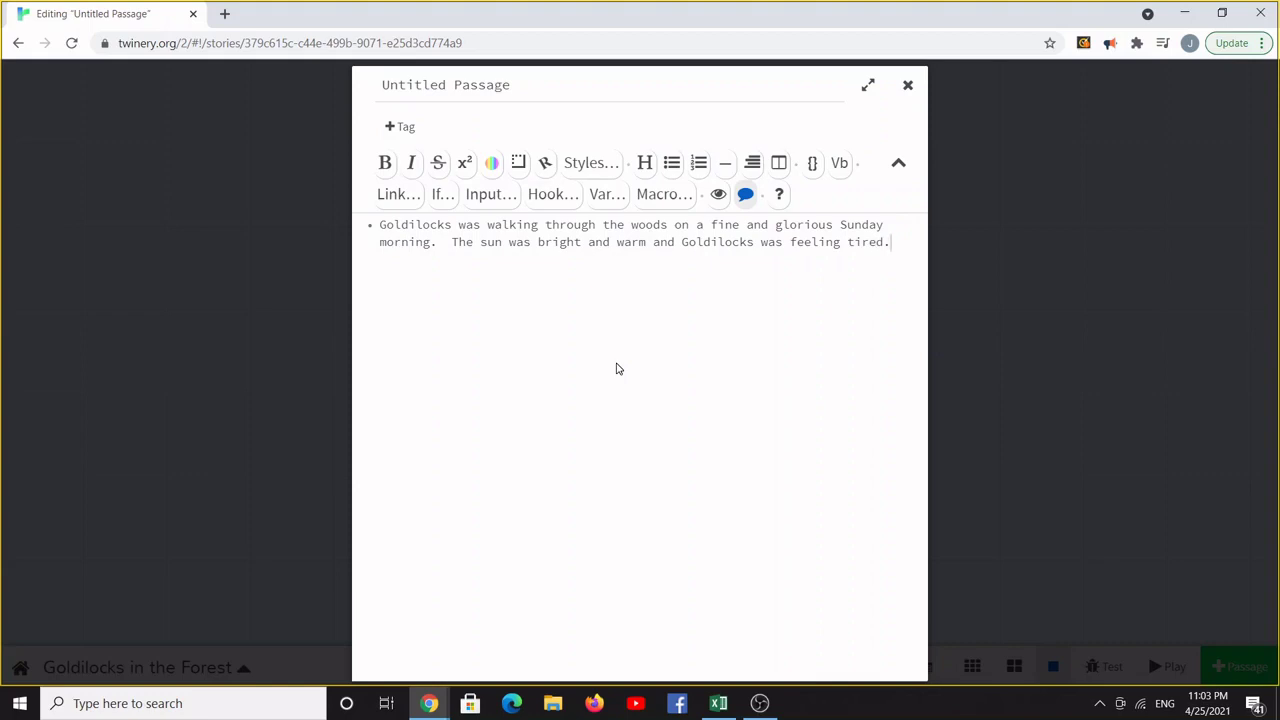
type("and hot.  What should she do?  ")
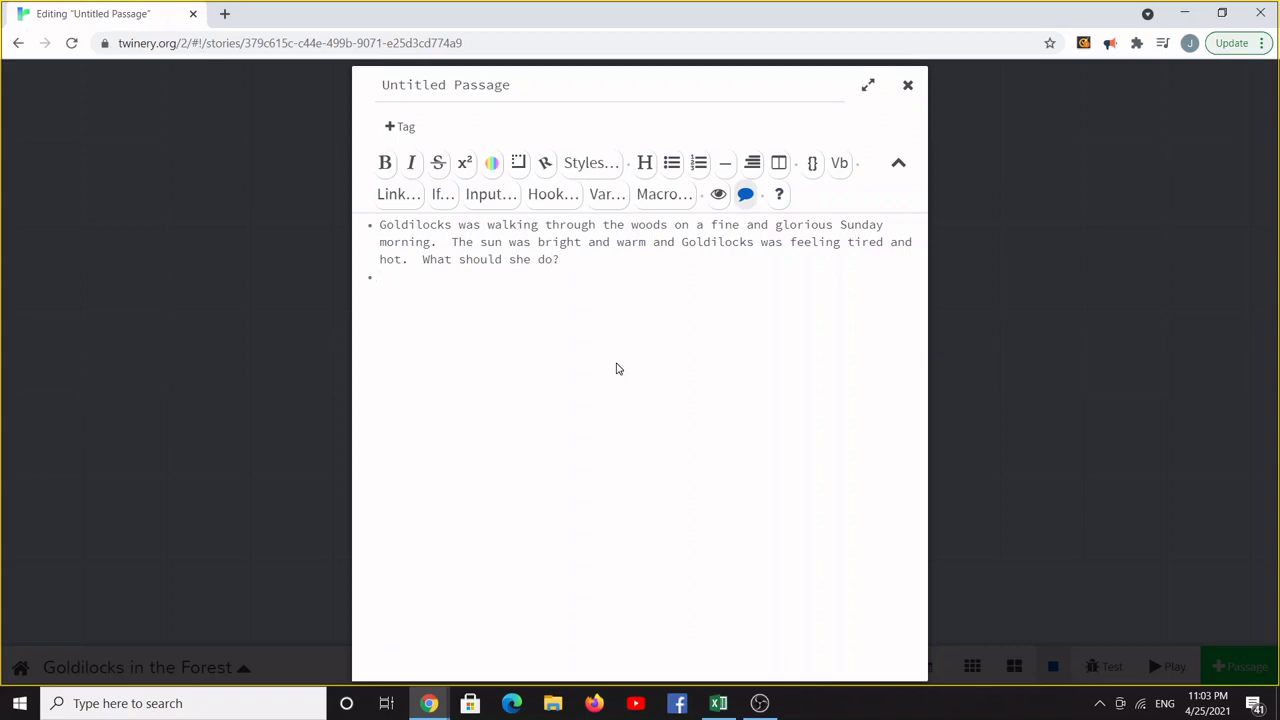
Add the choices [[Find some shade to rest]] and [[Continue walking until she finds a house]] on separate lines, and close the passage editor
type("[[Find some shade to rest]] [[")
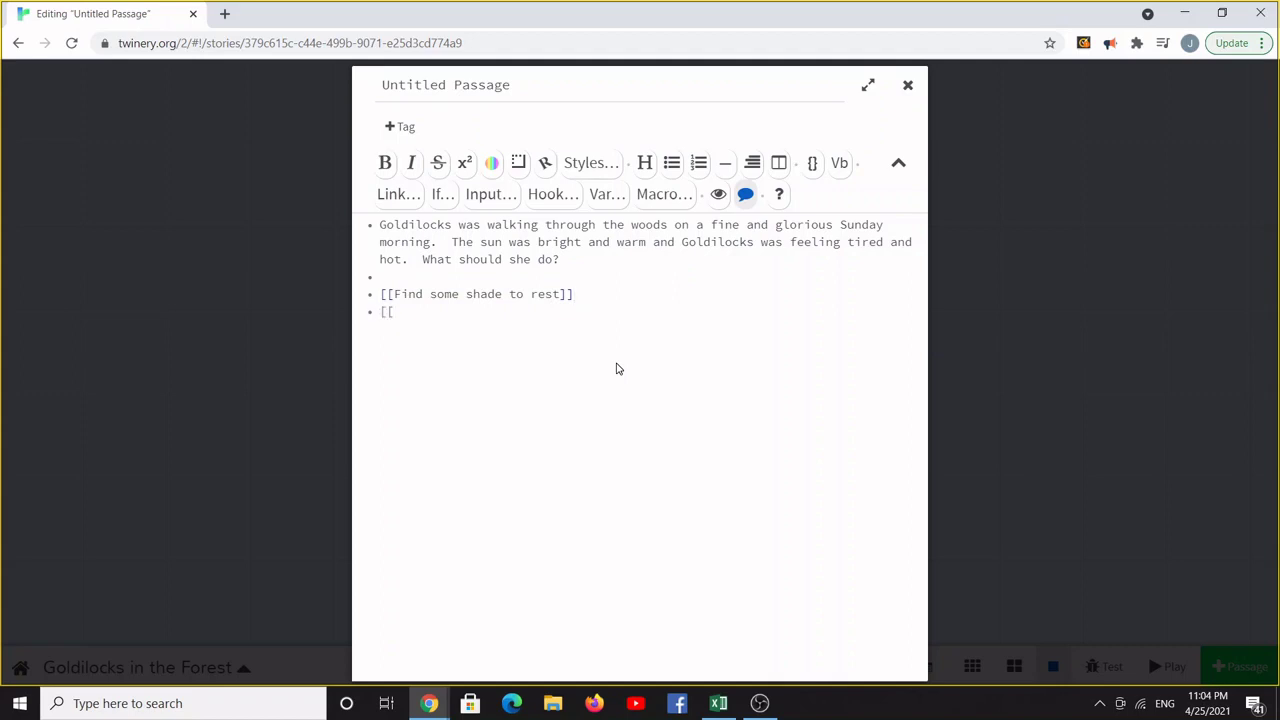
type("Continue walking until she finds")
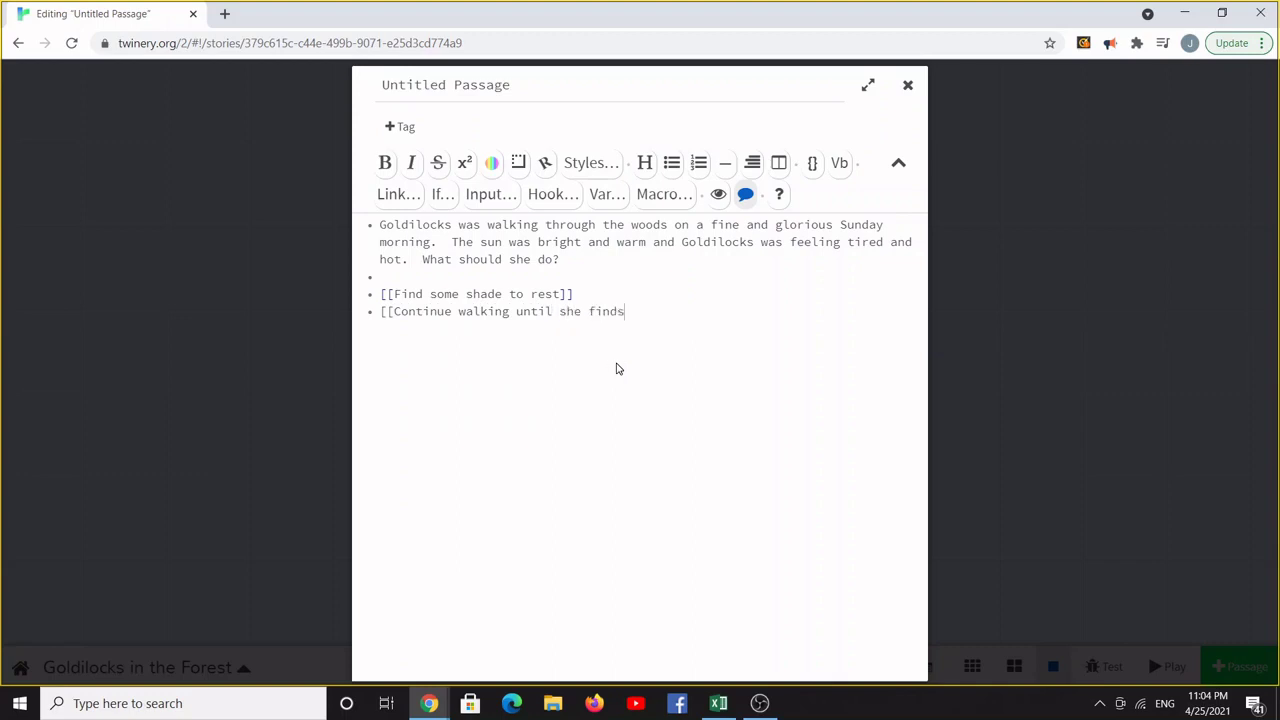
type(" a house}}")
key("BackSpace")
key("BackSpace")
type("]]")
key("BackSpace")
key("BackSpace")
key("BackSpace")
key("BackSpace")
key("BackSpace")
key("BackSpace")
key("BackSpace")
key("BackSpace")
key("BackSpace")
key("BackSpace")
key("BackSpace")
key("BackSpace")
key("BackSpace")
key("BackSpace")
key("BackSpace")
key("BackSpace")
key("BackSpace")
key("BackSpace")
key("BackSpace")
key("BackSpace")
type("she finds a house}}")
key("BackSpace")
key("BackSpace")
type("]]")
left_click(905, 88)
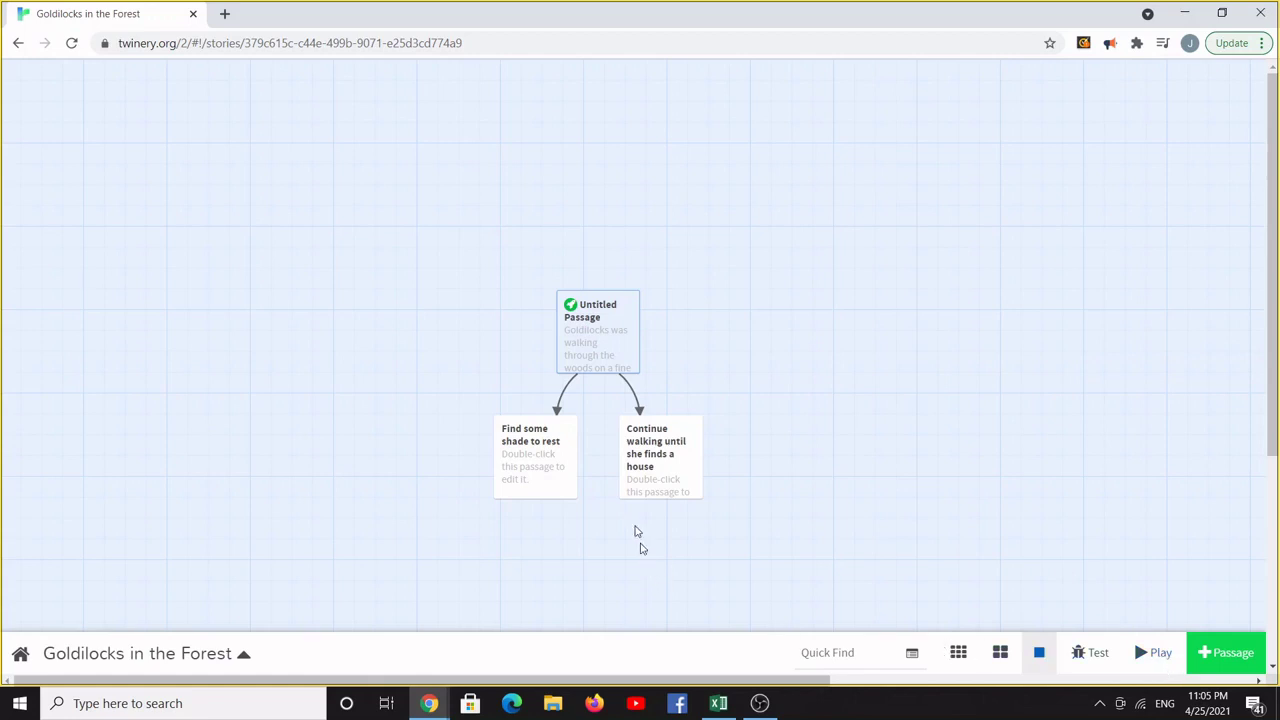
Play-test both choices of the opening passage, "Find some shade to rest" and "Continue walking until she finds a house", and return to the story map
mouse_move(594, 362)
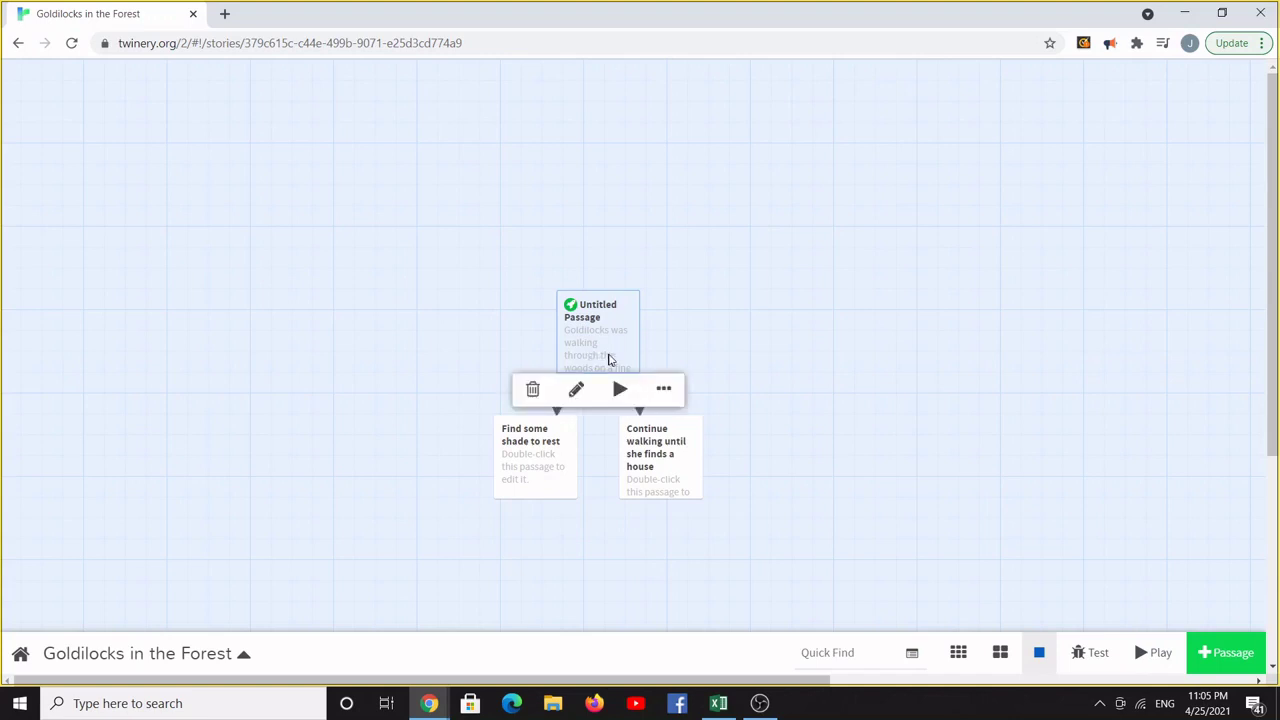
mouse_move(543, 489)
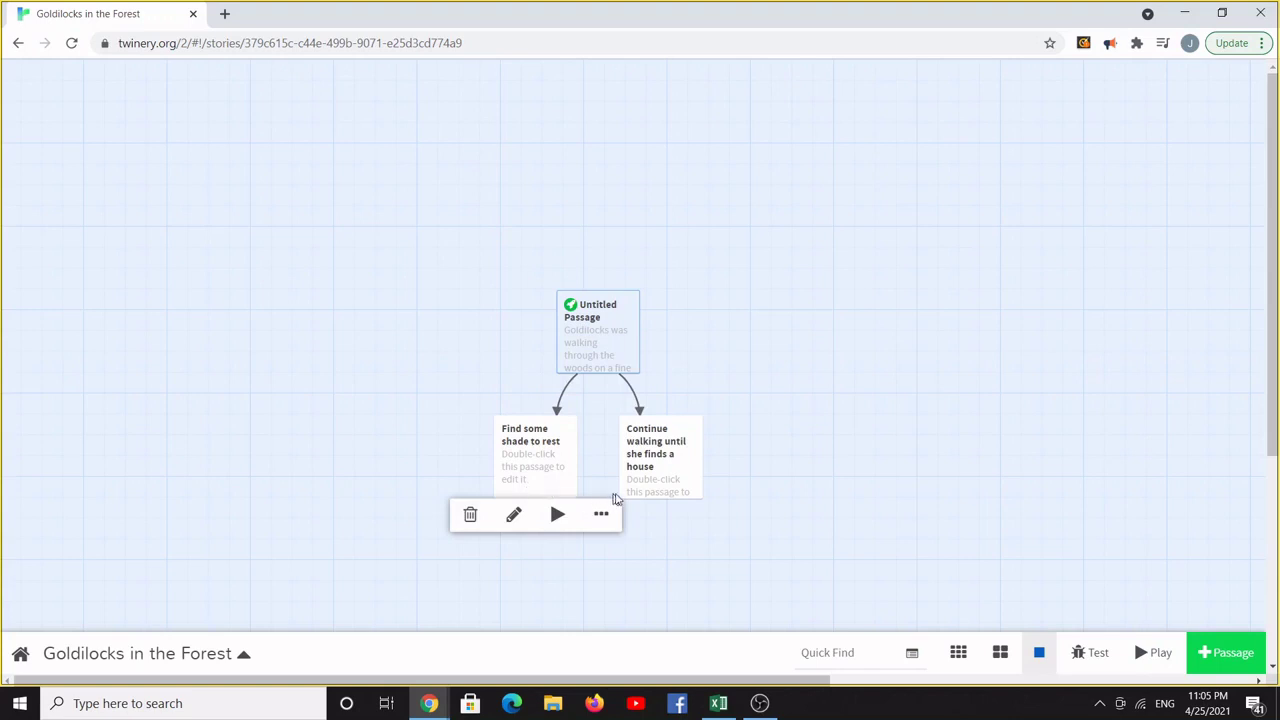
mouse_move(651, 503)
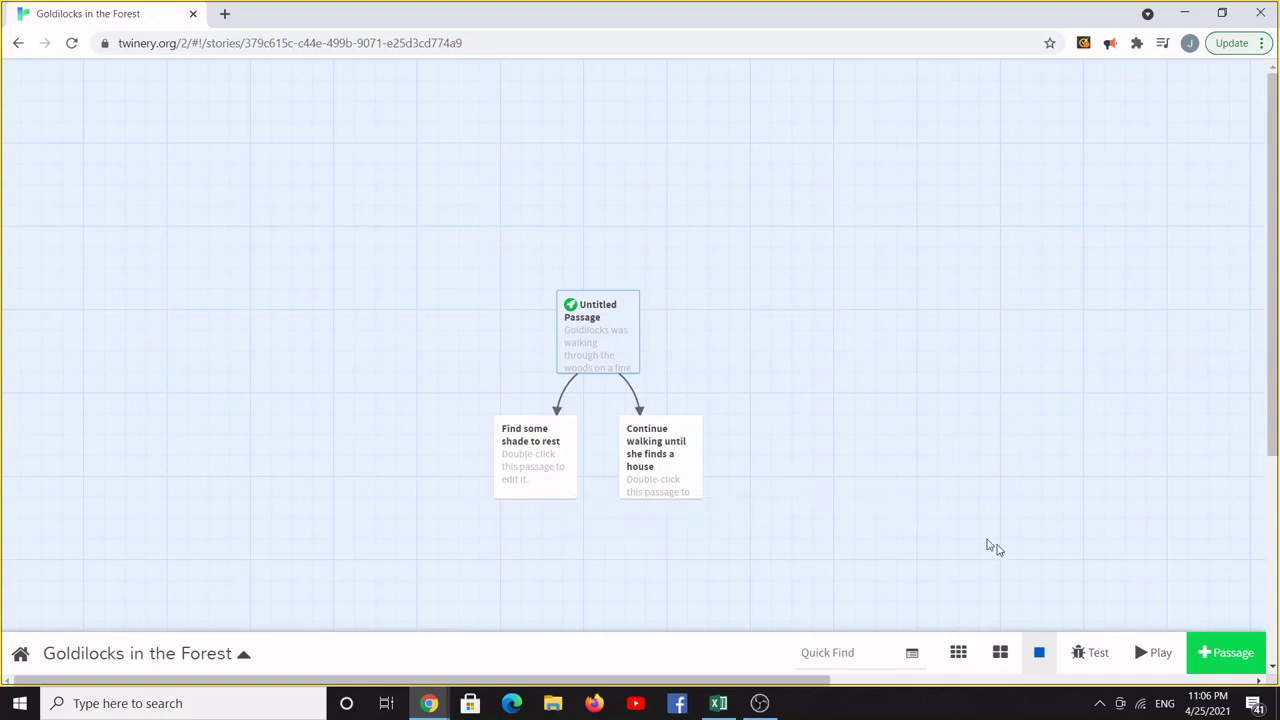
left_click(1150, 658)
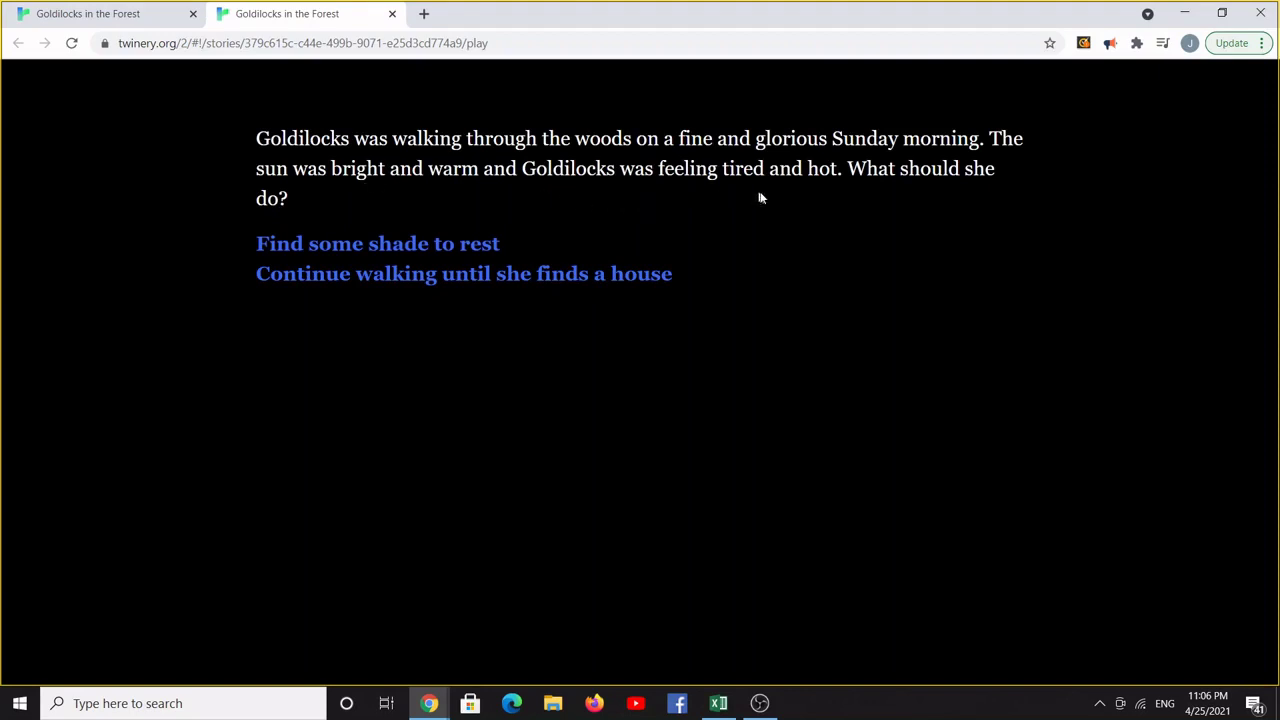
left_click(424, 248)
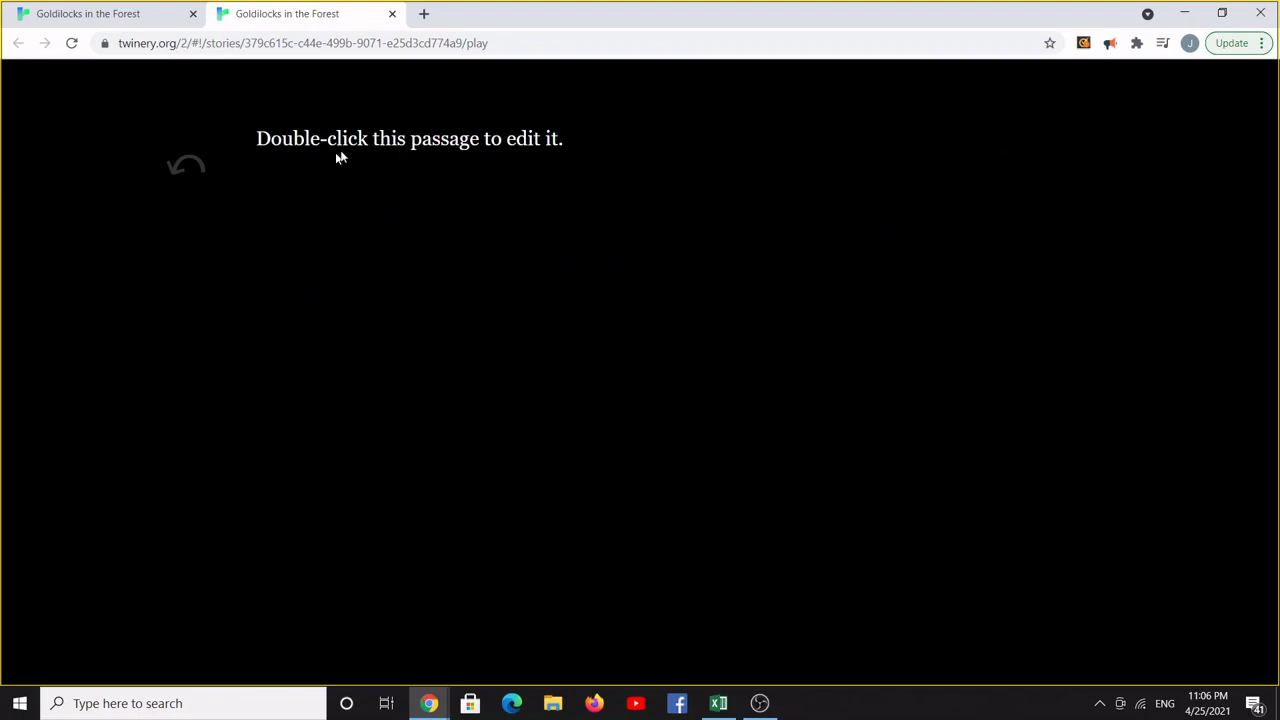
left_click(195, 176)
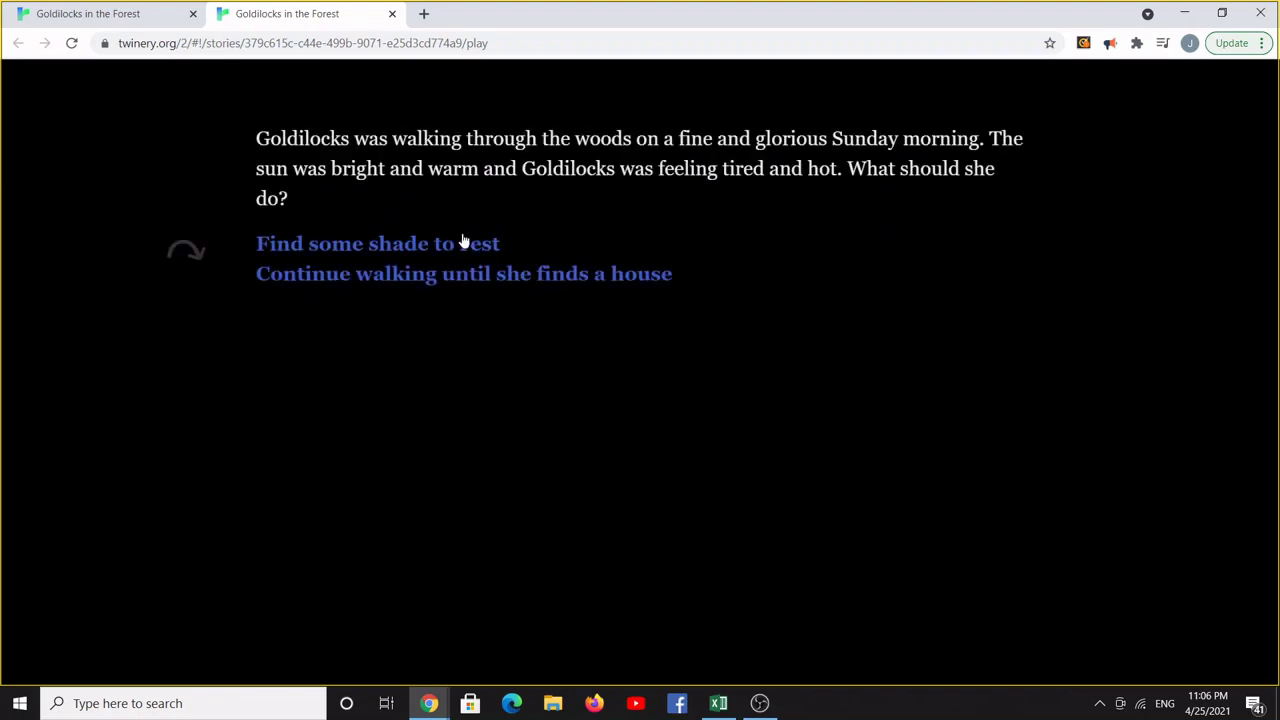
left_click(463, 276)
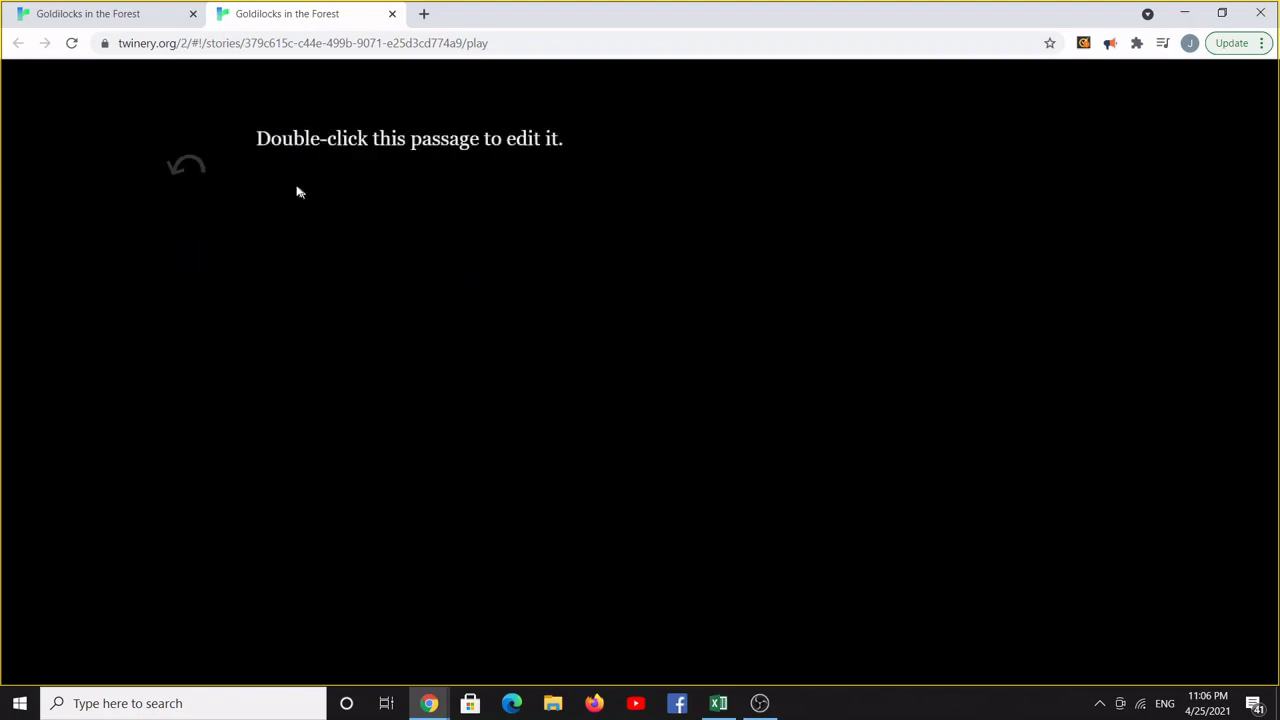
left_click(192, 170)
left_click(368, 242)
double_click(305, 138)
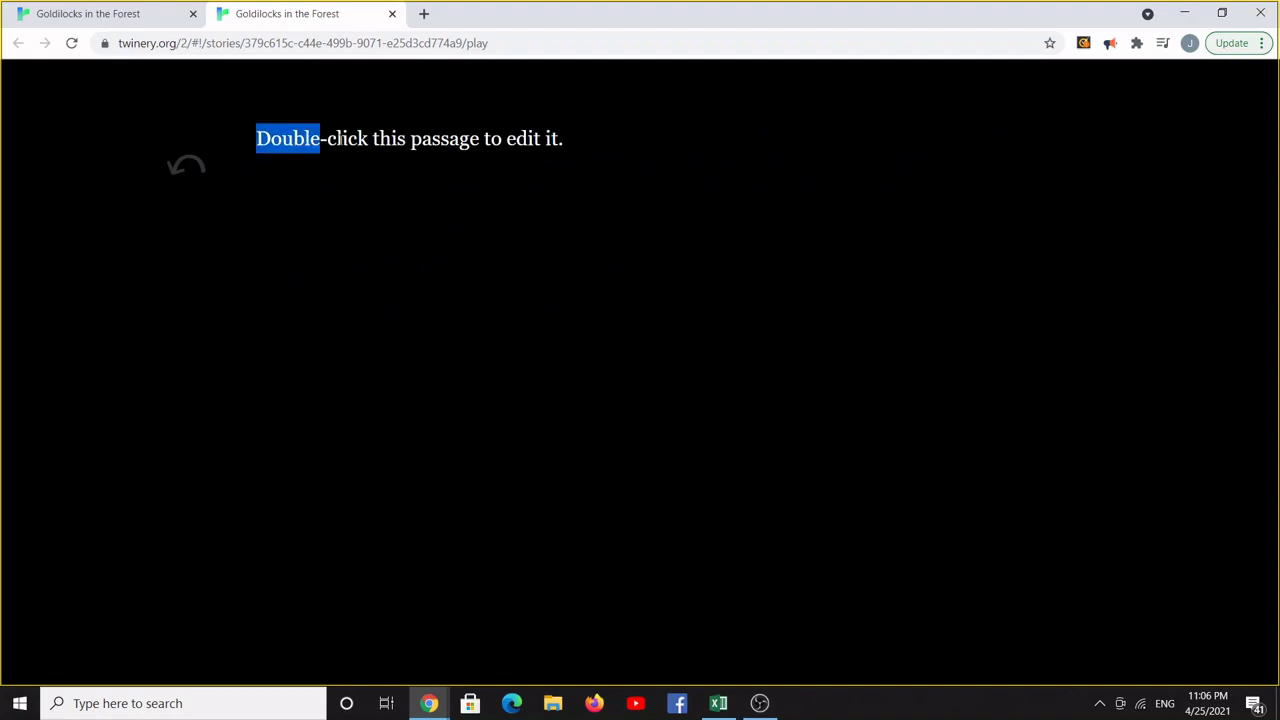
double_click(342, 139)
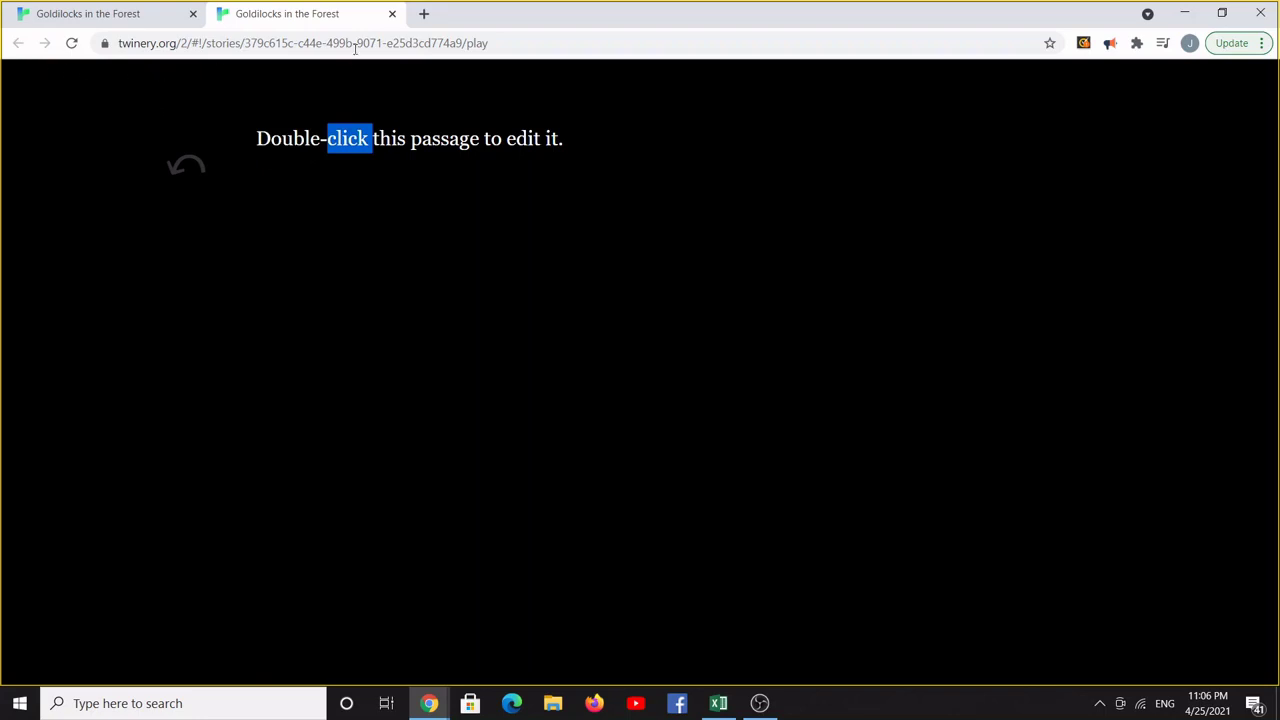
left_click(392, 14)
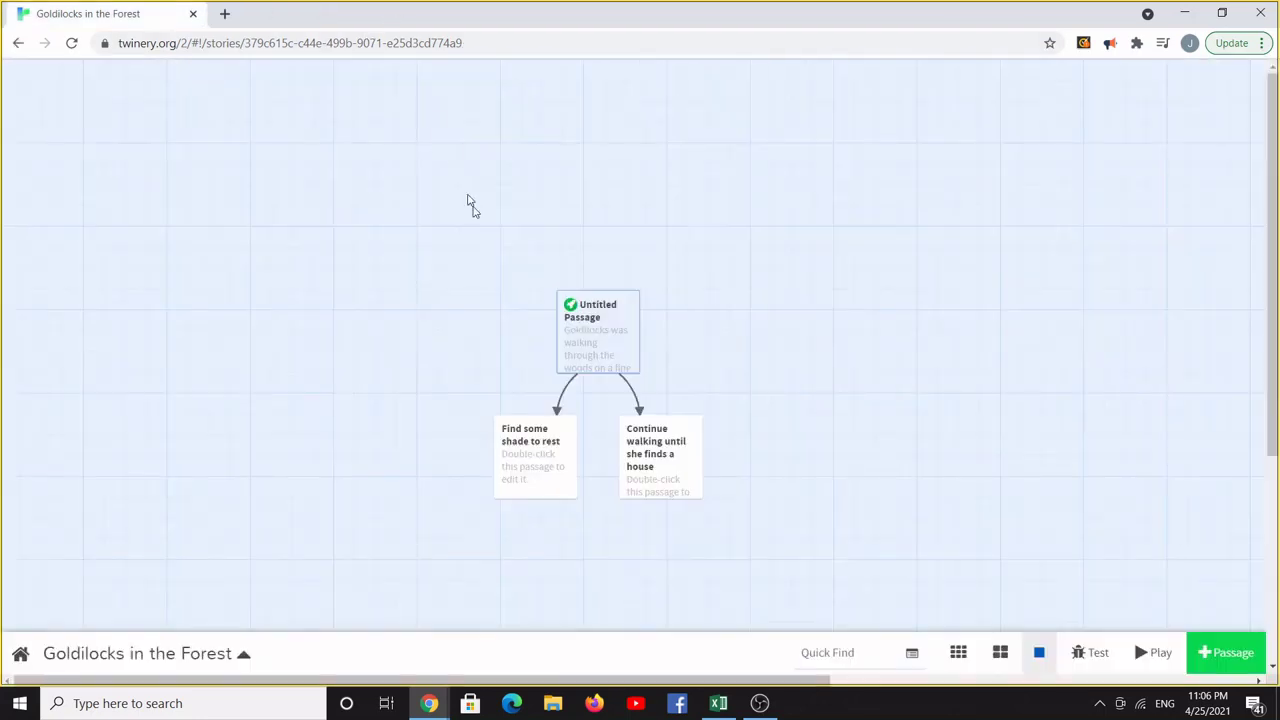
In "Find some shade to rest", write "Goldilocks finds a shady spot underneath a grove of fir trees. She decides to lie down and take a nap."
mouse_move(522, 430)
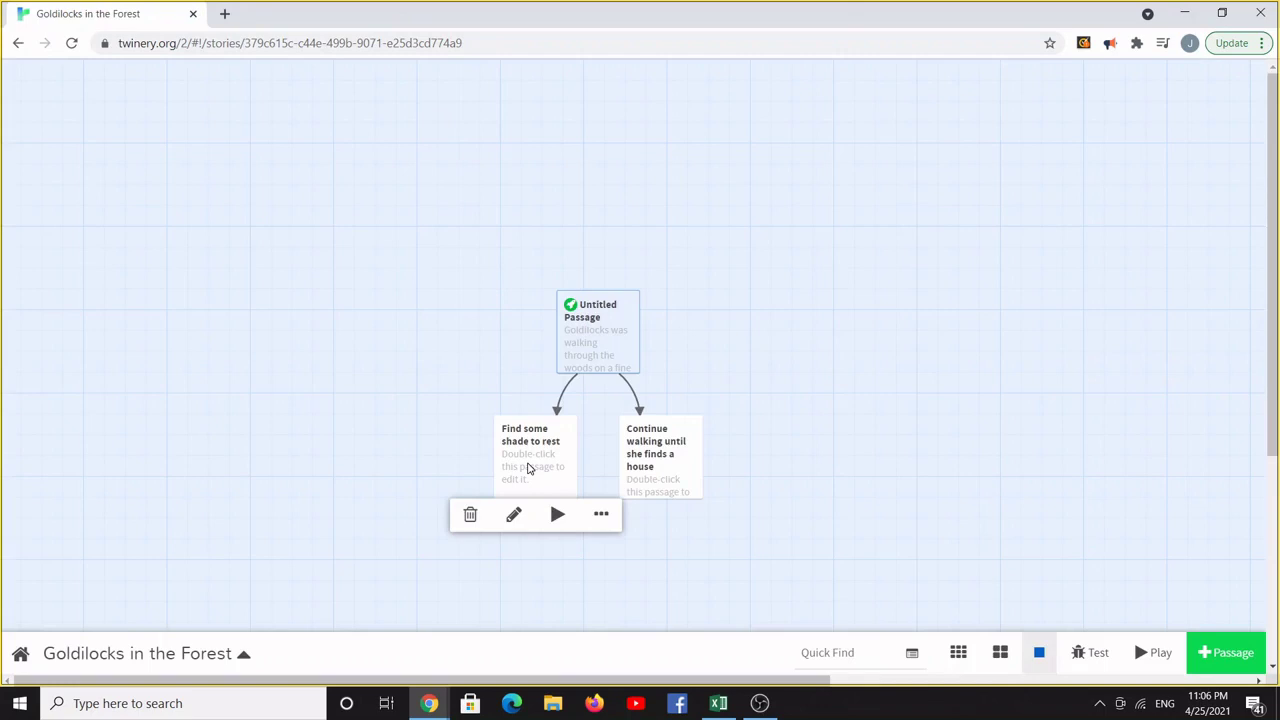
double_click(529, 468)
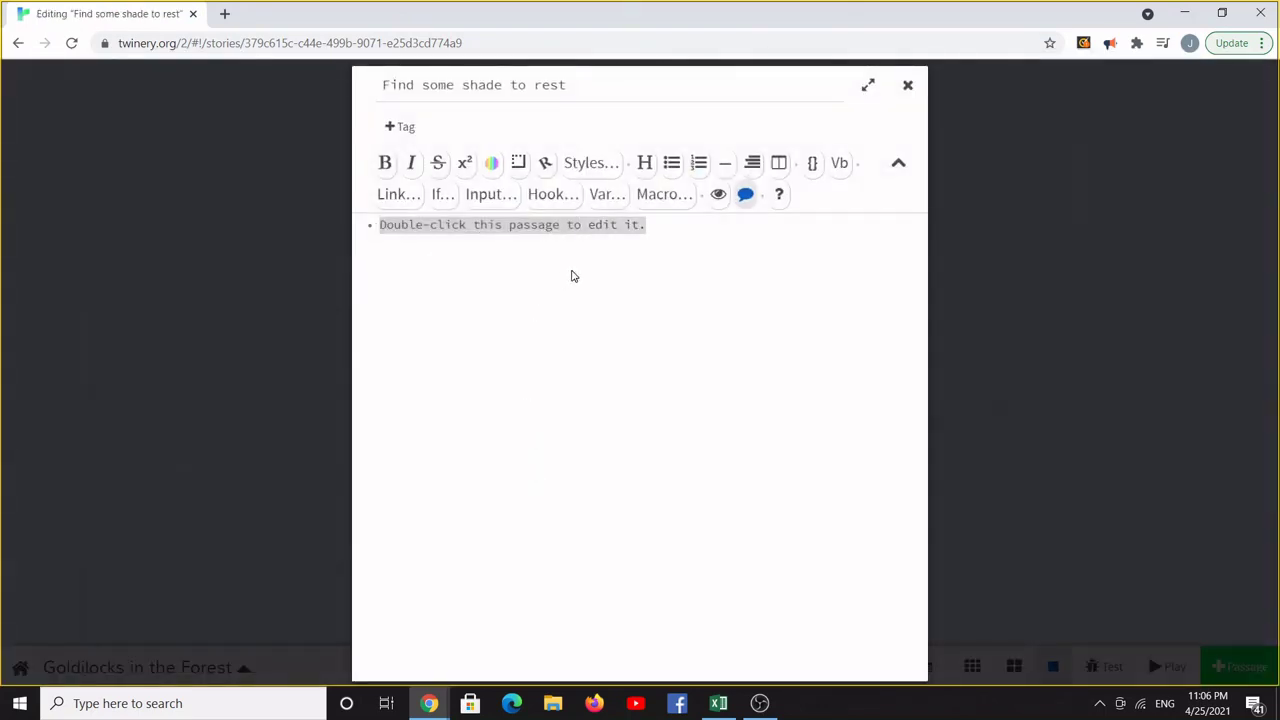
type("Goldilocks finds a shady spot underneath a grove of fir trees.  She ")
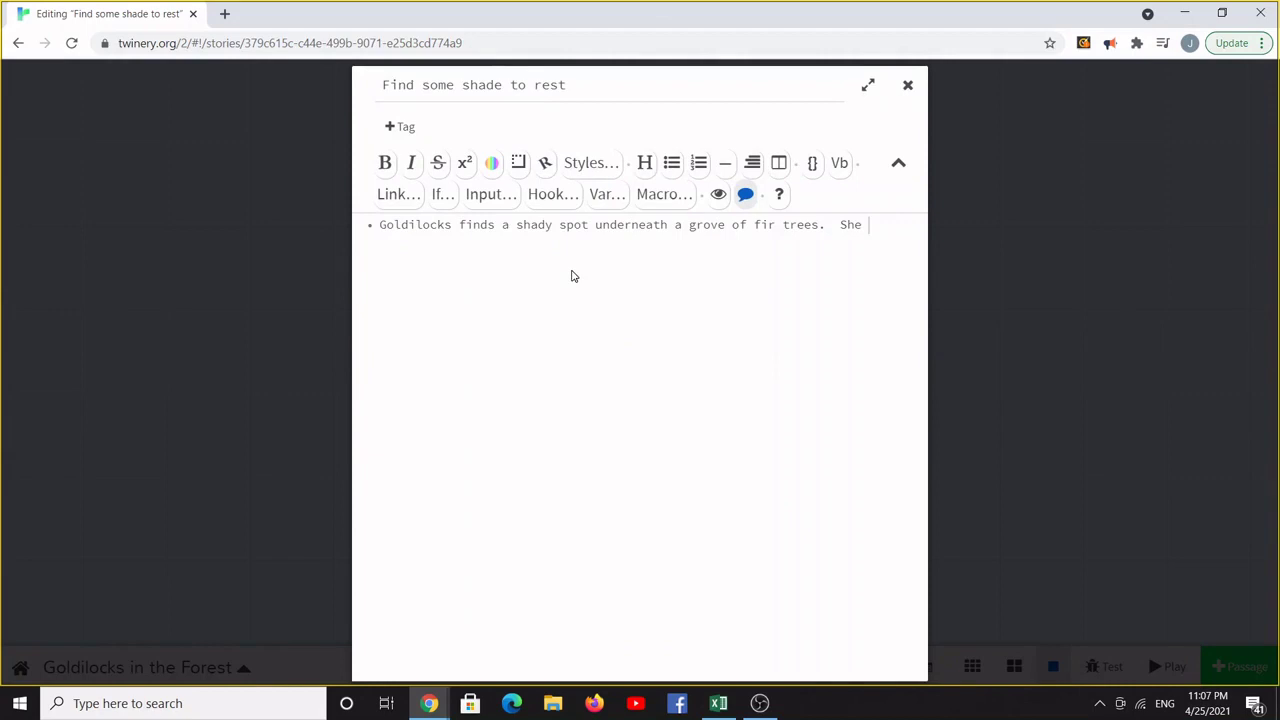
type("decides to lie down and take a nap.")
Add the paragraph "After a few minutes, a noise startled her back awake. She wasn't absolutely certain, but it sounded a bit like a wolf growl."
key("Return")
key("Return")
type("After a few minutes, a noise startled her back awake.  She wasn't absolutely certain, but it sounde")
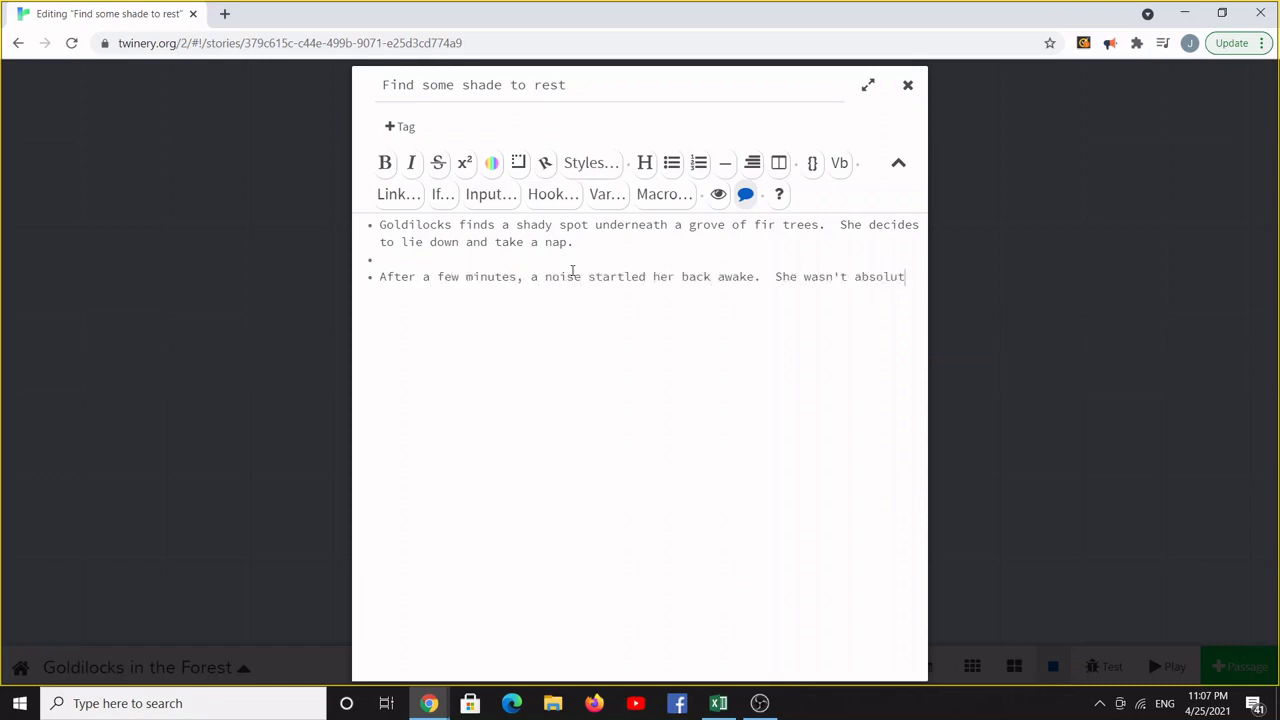
type("ike a wolf growl.  ")
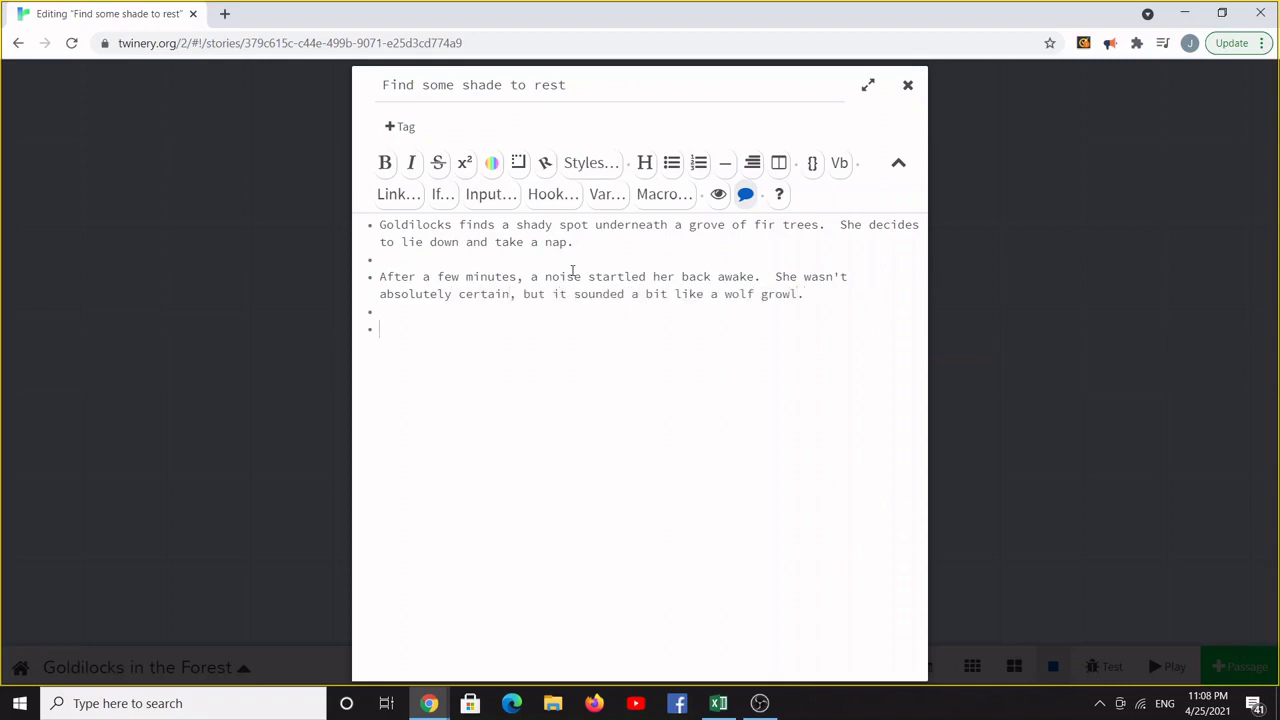
Add the choices [[Goldilocks investigates the wolf growl]] and [[Goldilocks gets up, refreshed, ignores the wolf growl sound, and continues on her journey]], and close the editor
type("[[Goldilocks investigat")
type("es the wolf growl]] ")
type("[[Goldilocks gets")
type(" up, refreshed, ignores the wolf g")
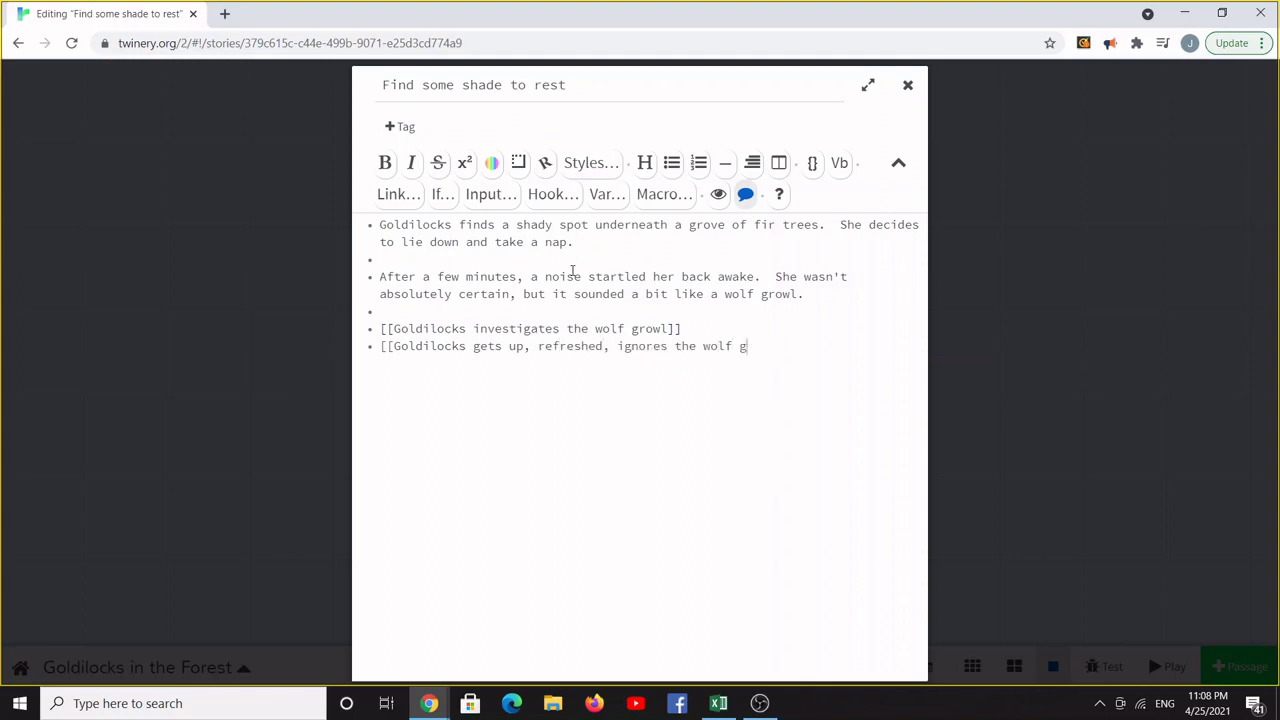
type("rowl sound, and continues on her journey")
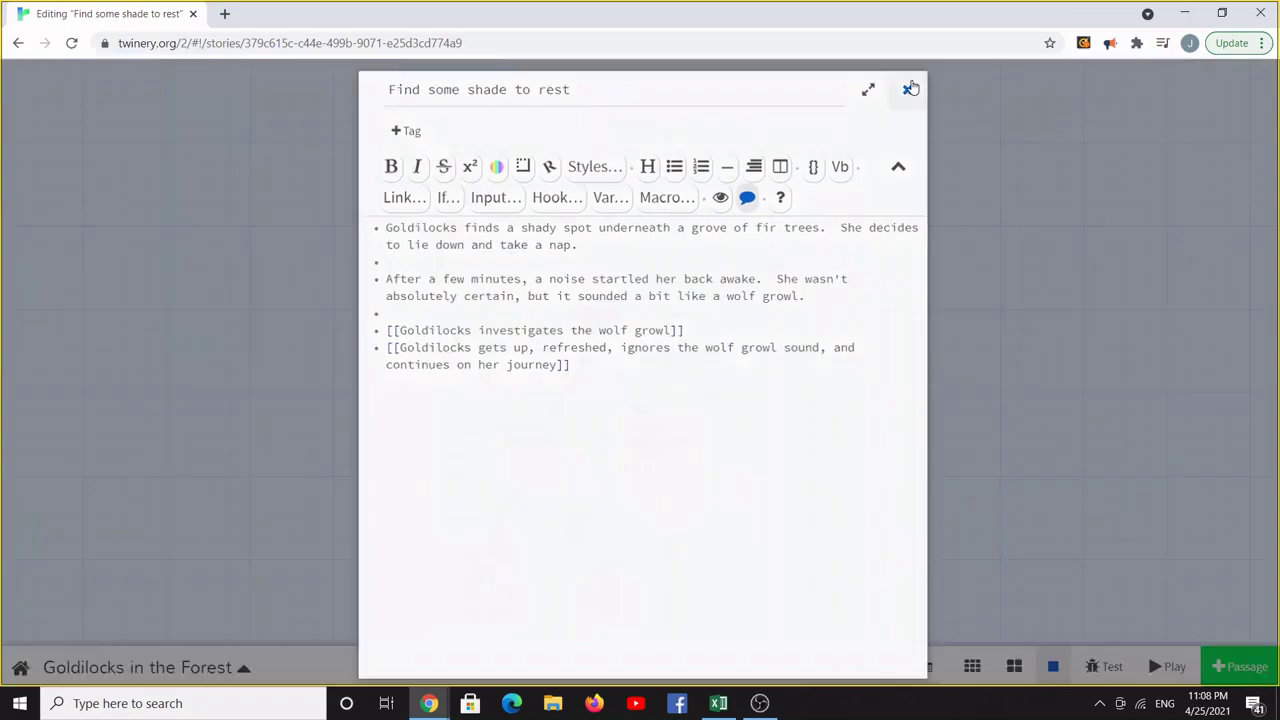
left_click(907, 85)
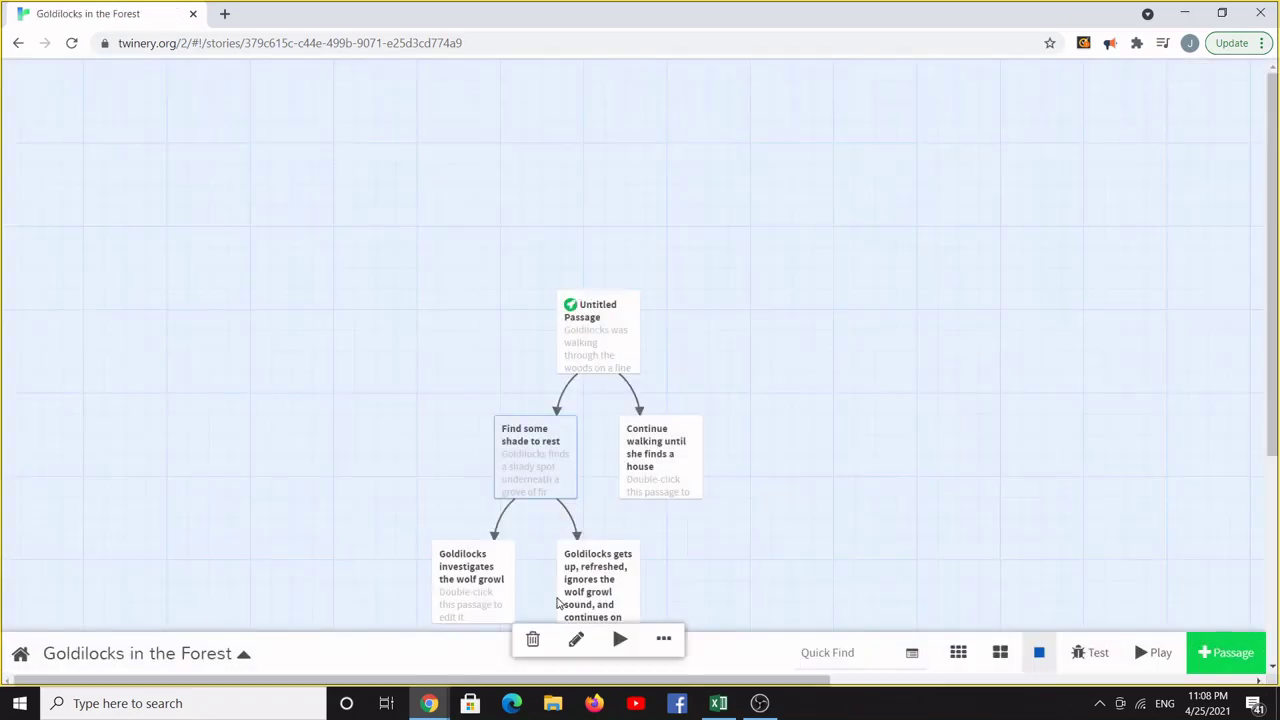
Write in "Continue walking until she finds a house" that Goldilocks, hot and tired, stumbles upon a clearing in the woods with a house in it
left_click(706, 480)
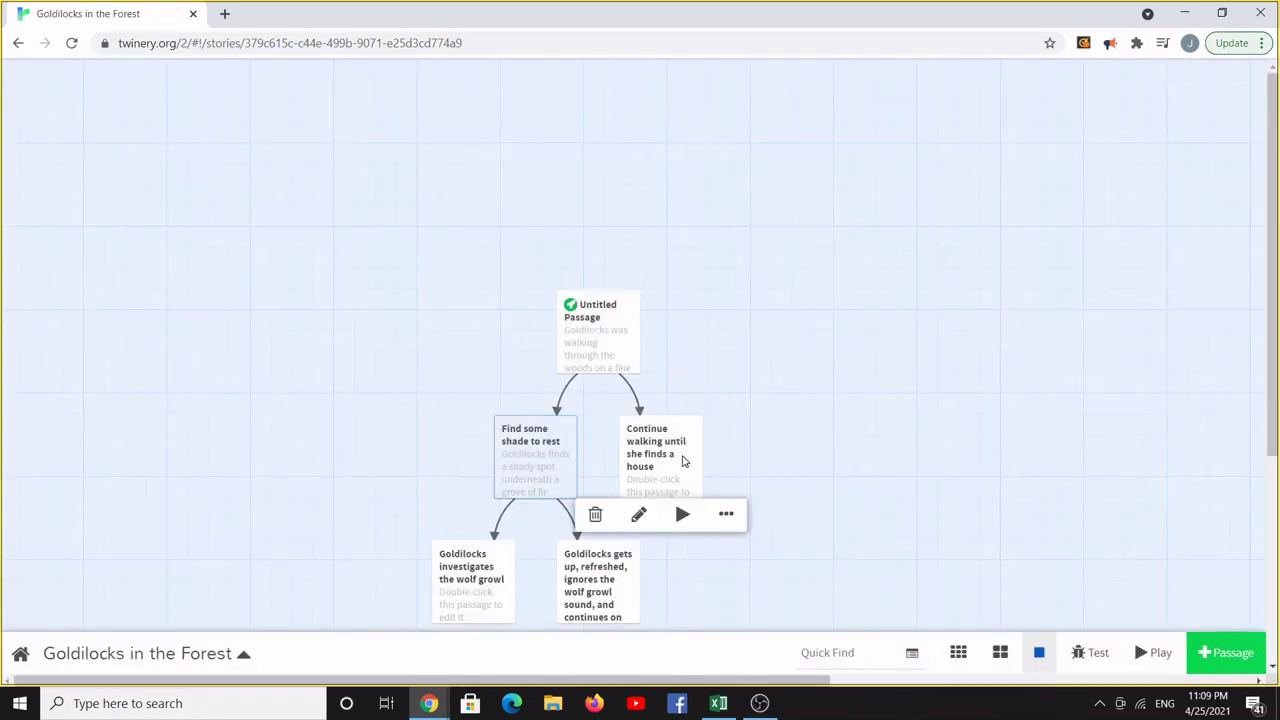
double_click(683, 457)
type("Goldilocks continues on walking despite feeling hot and ti")
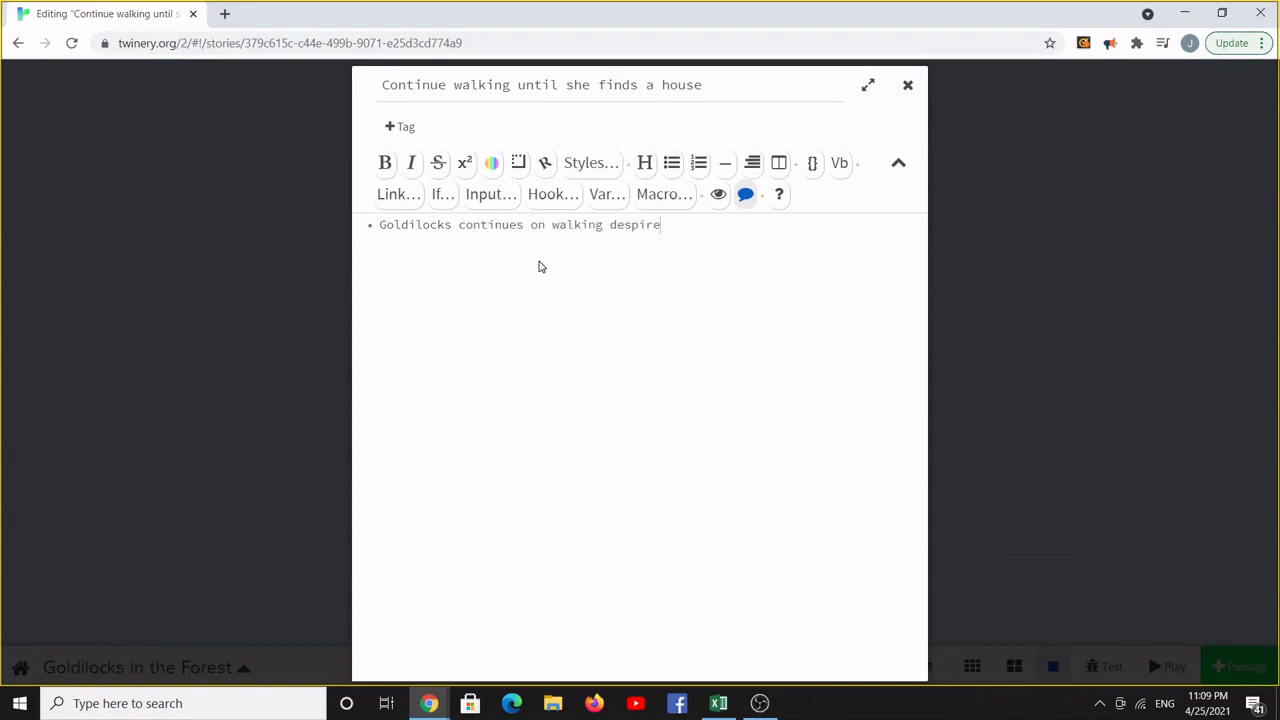
type("red, until she stumbles upon a clearing in the woods.  To her utter amazement, there is a house in the middle of the clearing made of")
Finish the house description with "made up of entirely what looks to be gingerbread!"
type(" what lov")
key("BackSpace")
key("BackSpace")
key("BackSpace")
key("BackSpace")
key("BackSpace")
key("BackSpace")
key("BackSpace")
key("BackSpace")
key("BackSpace")
key("BackSpace")
key("BackSpace")
type("up of entirely what looks to be gingerbread!  ")
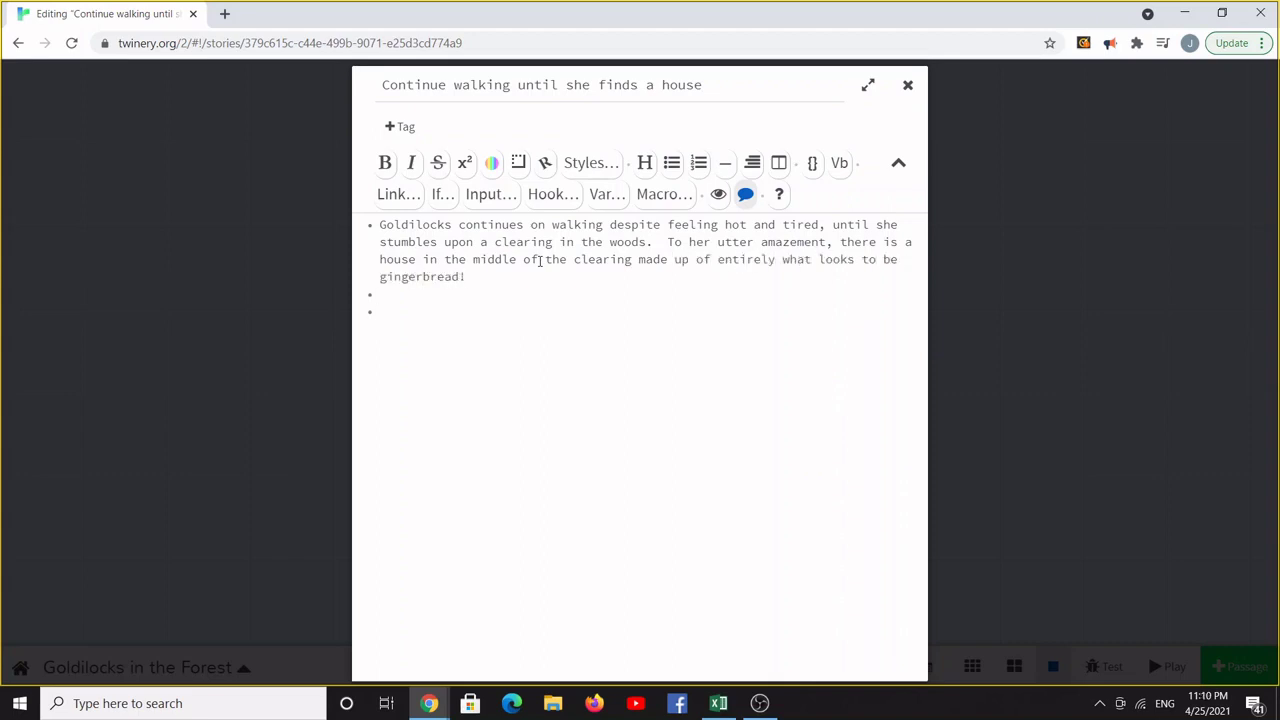
Add the choices [[Goldilocks knocks on the door to ask for water]] and [[Goldilocks continues on her way]], and close the passage editor
type("[[Goldilocks knocks on the ")
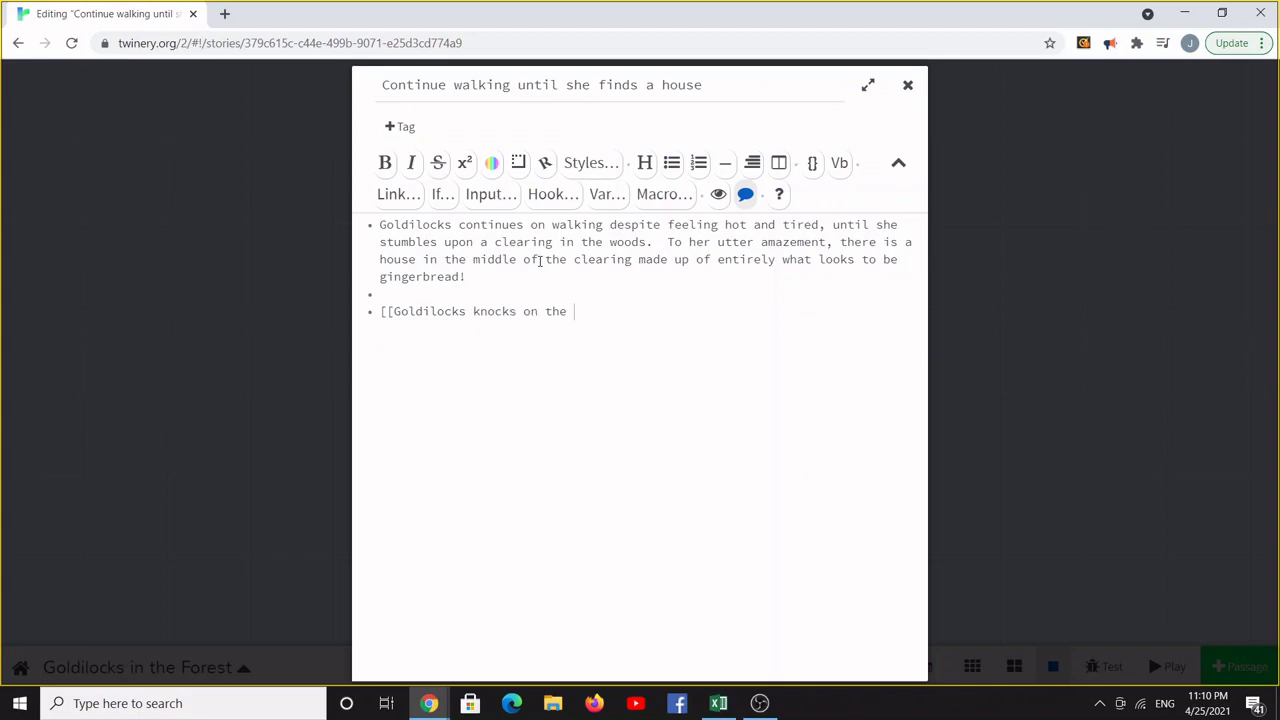
type("door to ask for water]] ")
type("[[Goldilocks ")
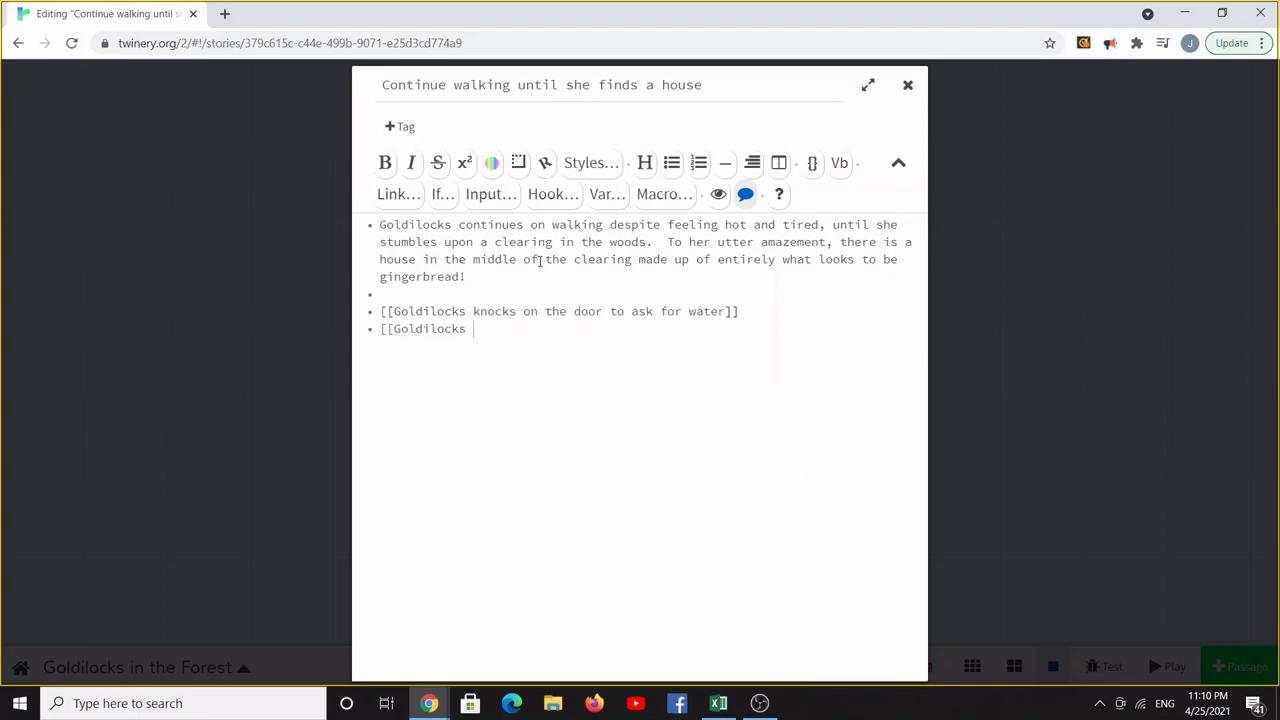
type("continues on her way")
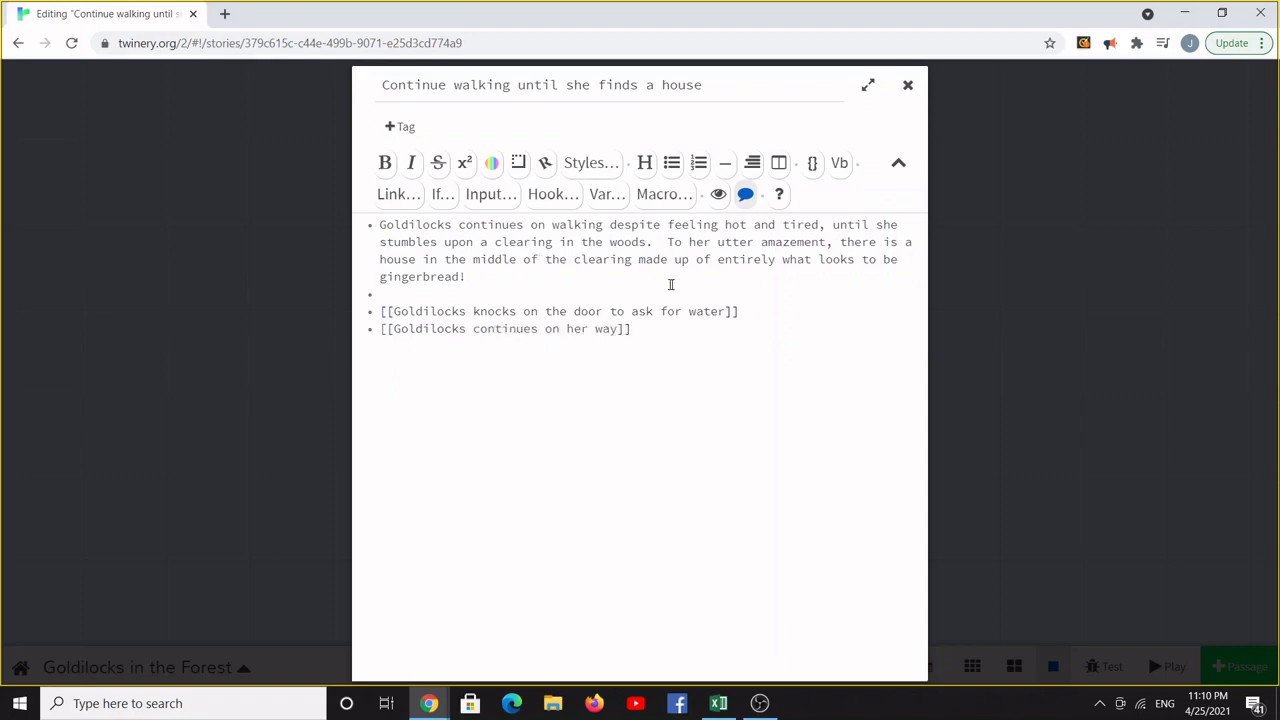
left_click(908, 85)
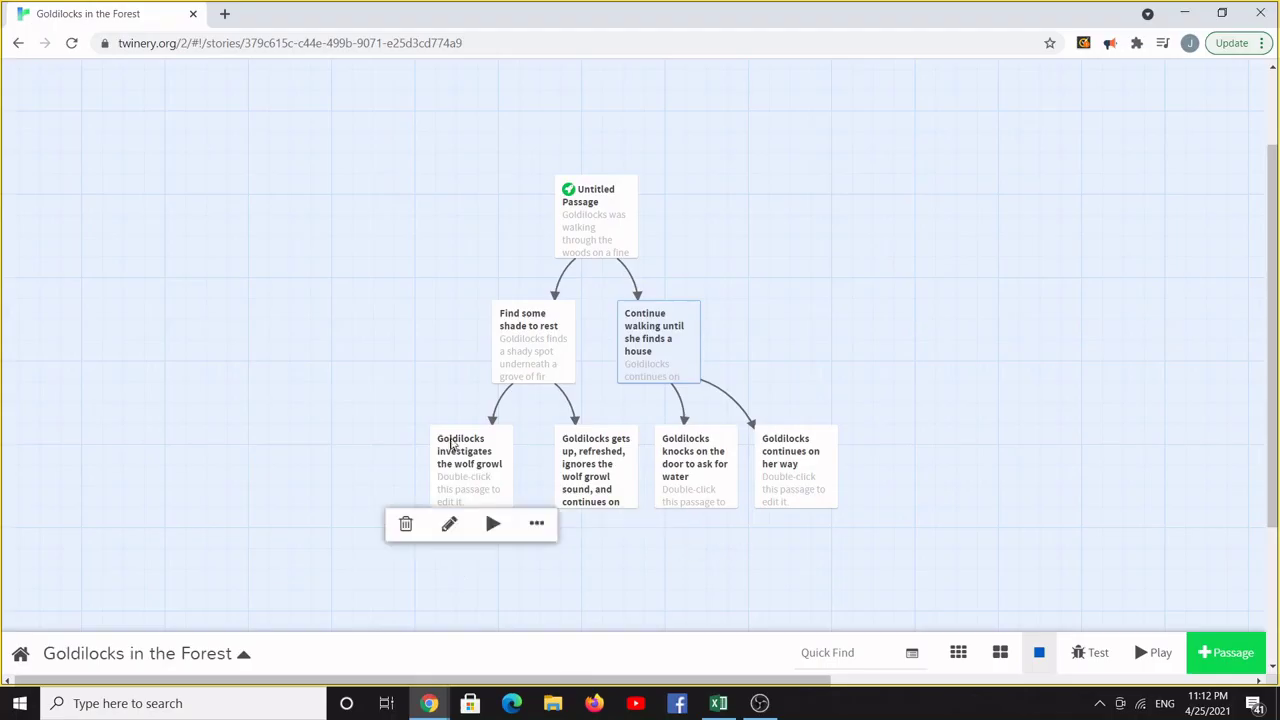
In "Goldilocks investigates the wolf growl", write "Goldilocks quietly and slowly walks over to the bushes and peers into them. She sees a large fur coat moving."
double_click(479, 505)
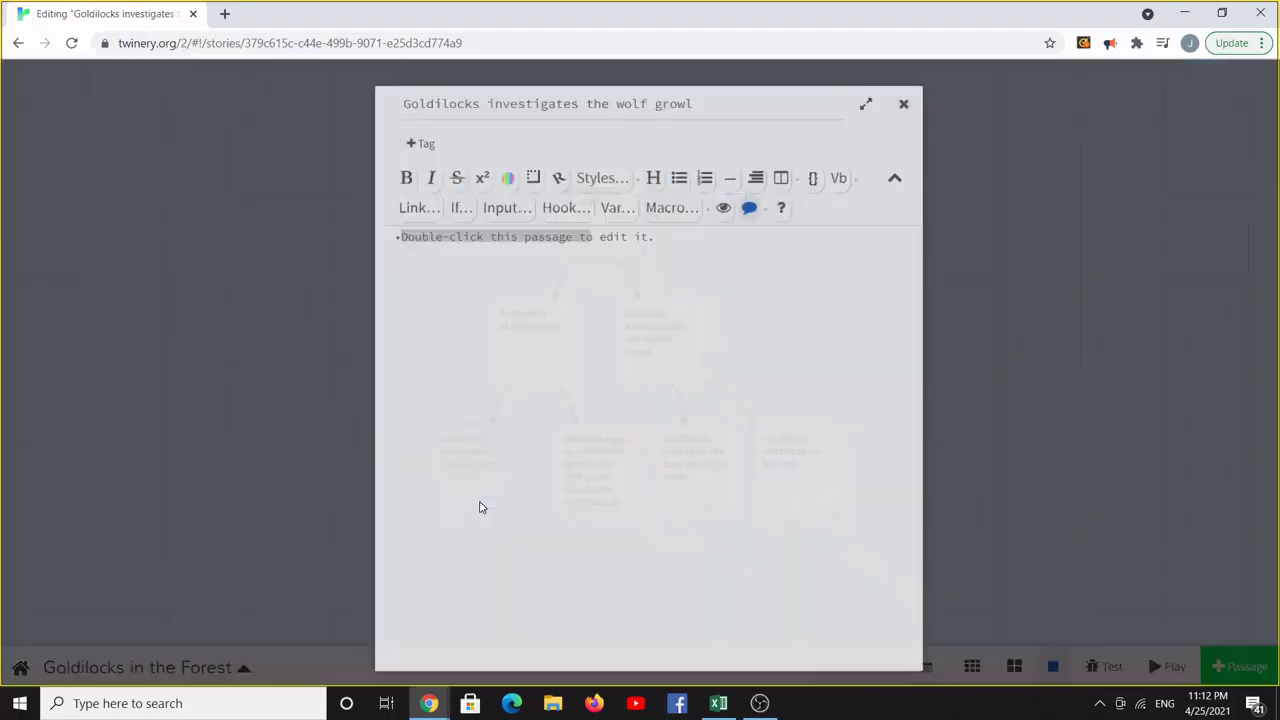
type("Goldilocks quietly and slowly walks over to the bushes and peers")
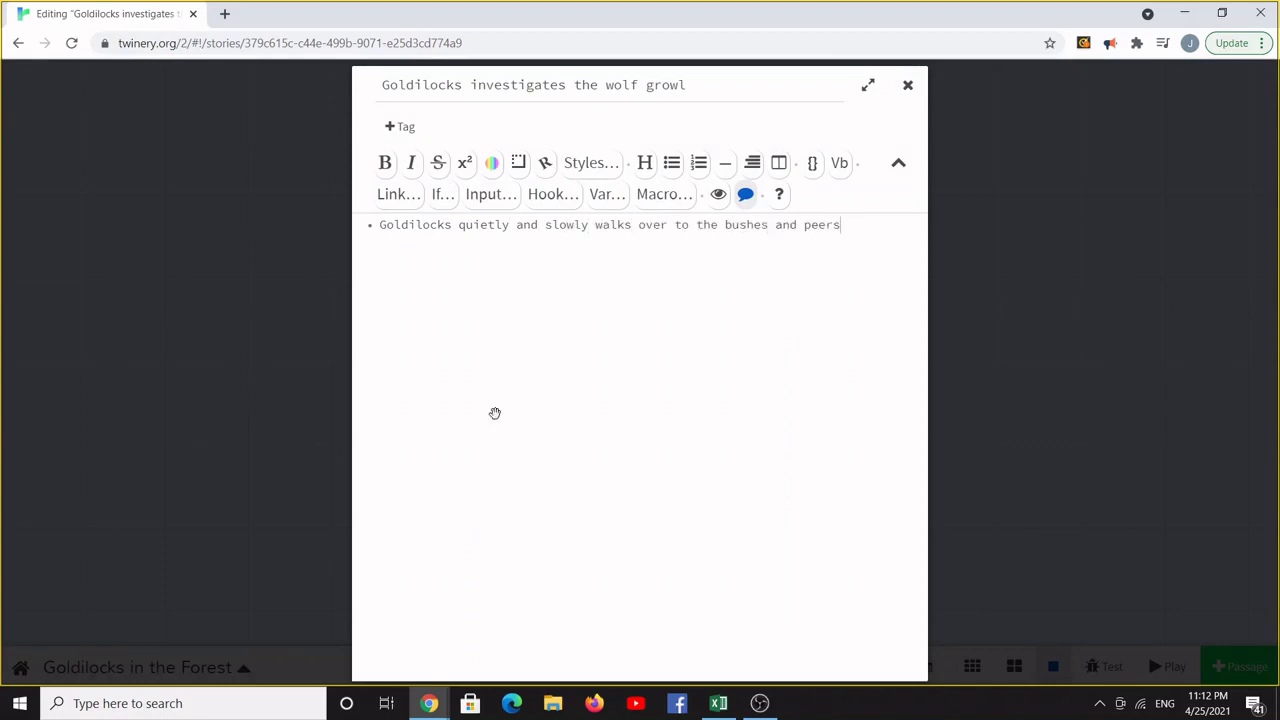
type(" into them. She sees a large fur coat moving")
type(".")
key("BackSpace")
Continue the paragraph with "She parts the branches of the bushes and is startled by a large grey wolf."
type("moving.  She parts the branches of the bushe")
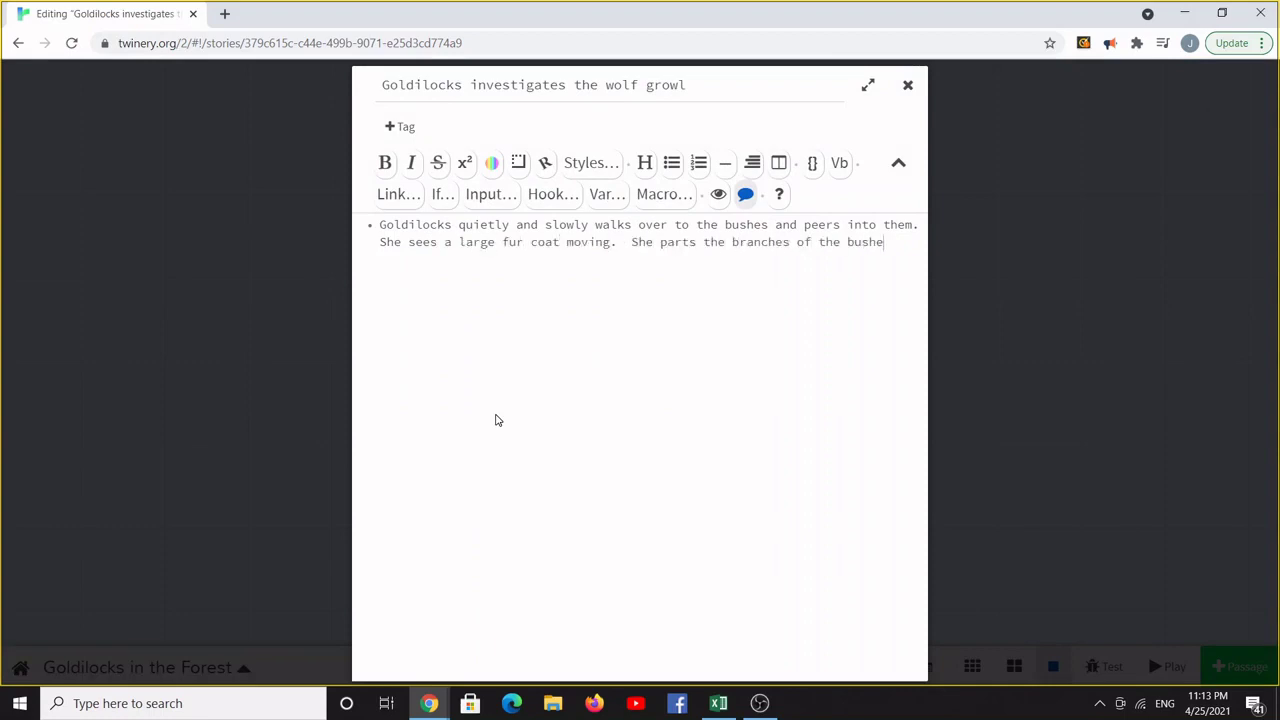
type("s and is startled by a large grey wolf.")
key("Return")
key("Return")
Add the wolf's line "'Pardon me, little girl, but do you happen to be on your way to a relative's house? Perhaps your grandmother's?'"
type("'Pardon me, little girl")
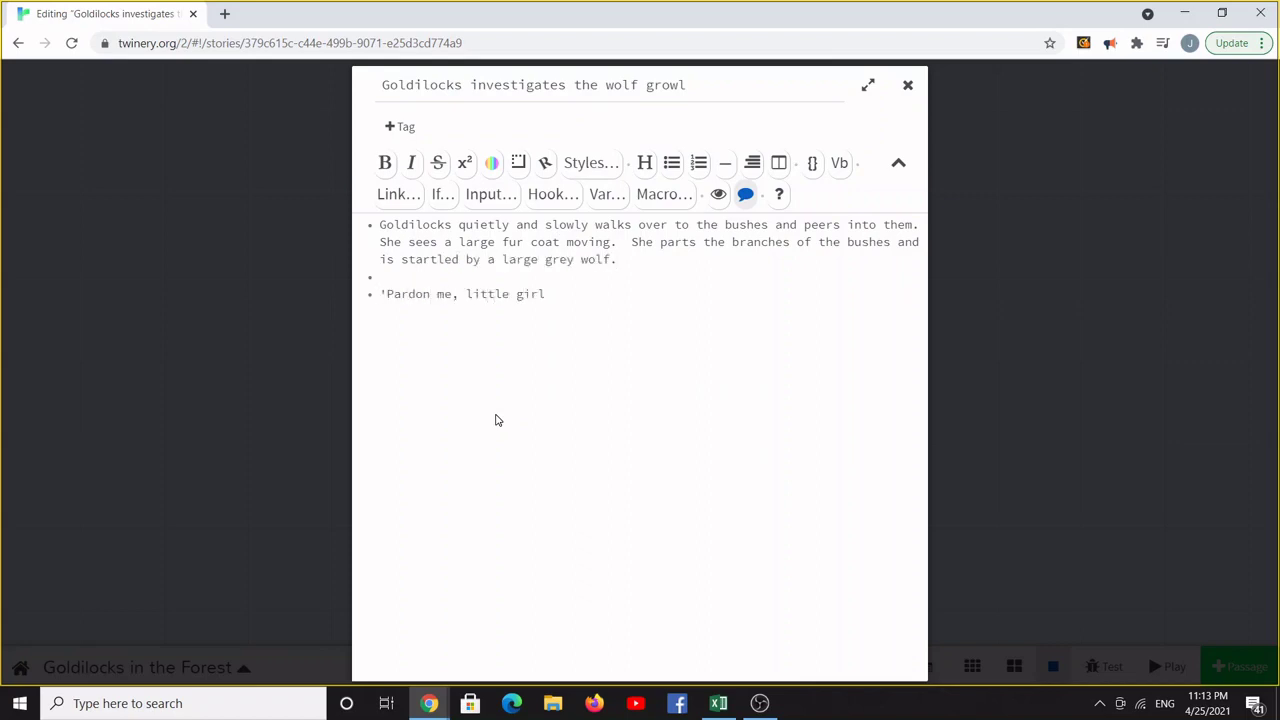
type(", but do you happen to be on your")
key("BackSpace")
key("BackSpace")
type("do you happen to be on your way to a relative's house?  Perhaps yo")
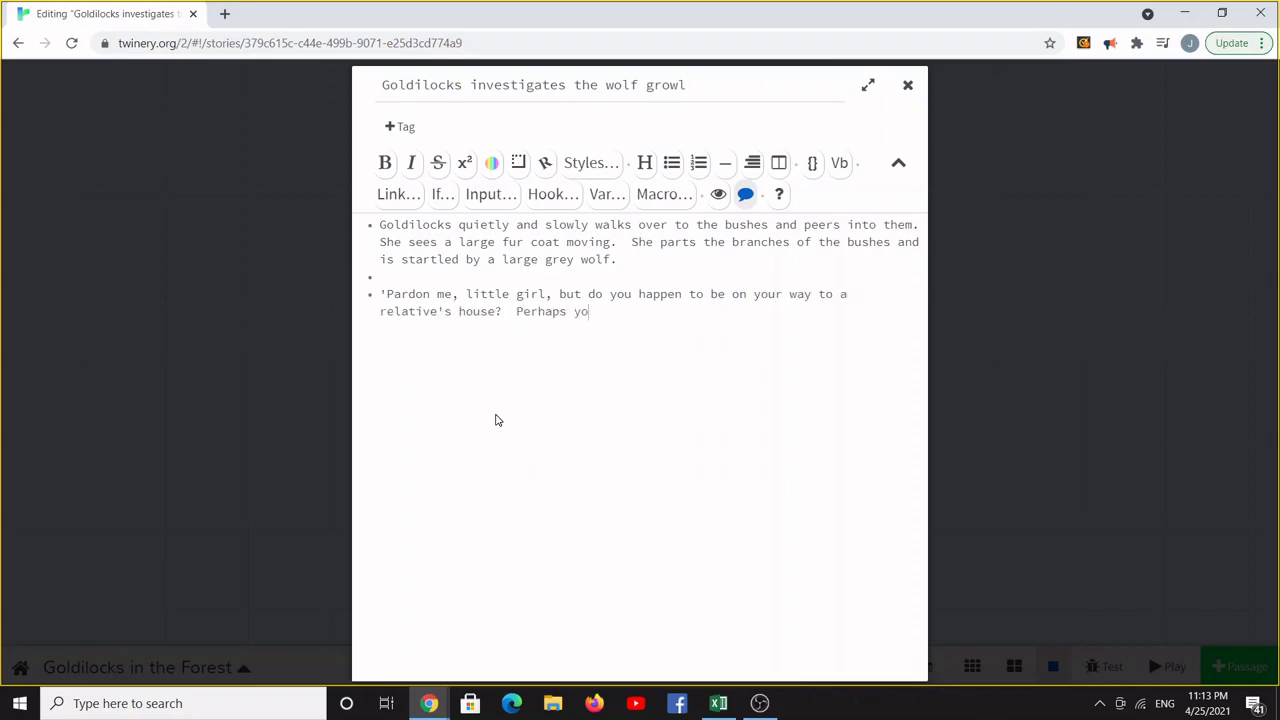
type("ur grandmother's")
Add the choices [[Don't answer the wolf and back away slowly]] and [[Tell the wolf you are not visiting a relative's house]], and close the passage editor
type("t answer the wolf")
type(" and back away sl")
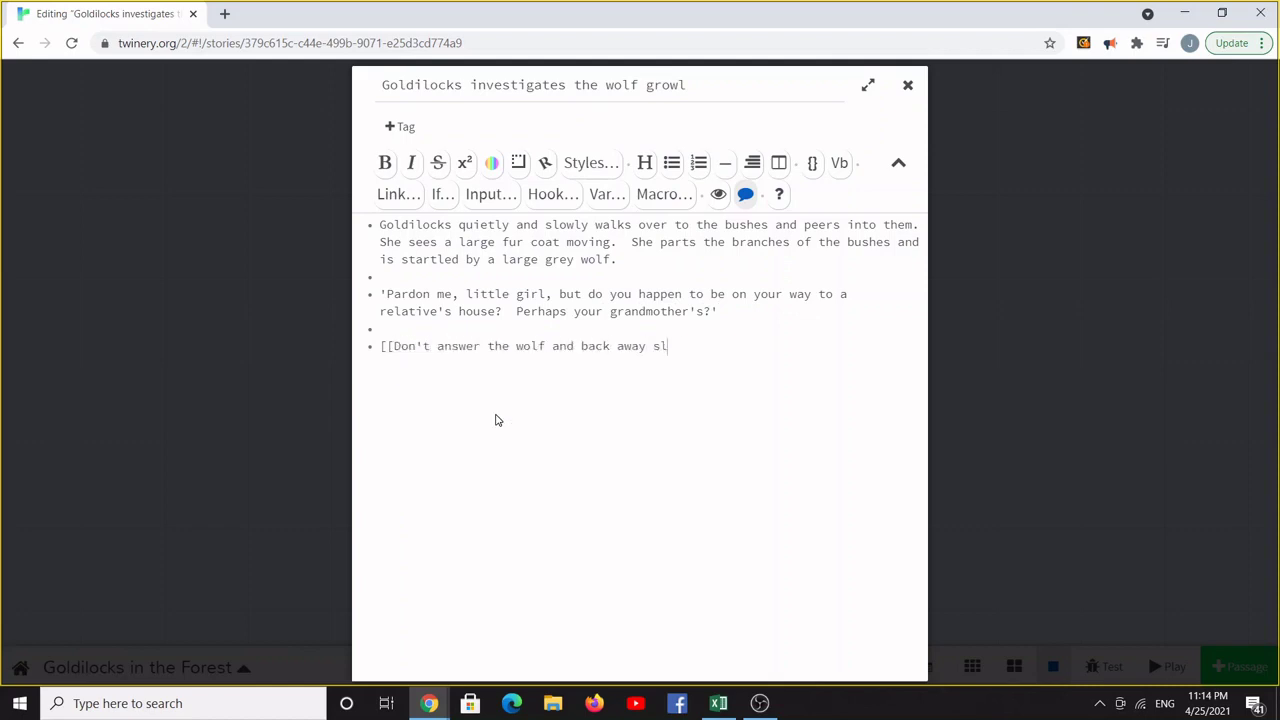
type("owly[[Tell the wolf you are not visiting a")
type(" nei")
key("BackSpace")
key("BackSpace")
key("BackSpace")
type("relative's house]")
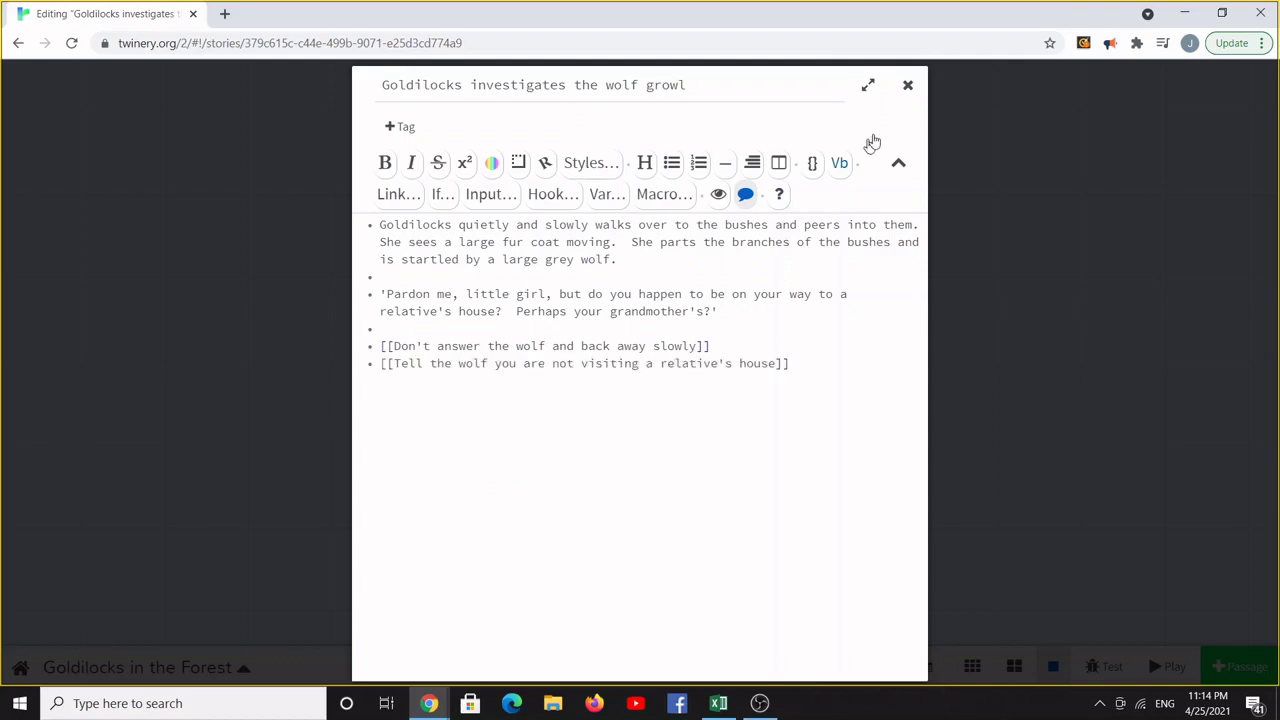
left_click(908, 85)
In the passage about knocking for water, write "Goldlilocks knocks three times on the large front door of the gingerbread house, which is also made out of gingerbread."
mouse_move(533, 498)
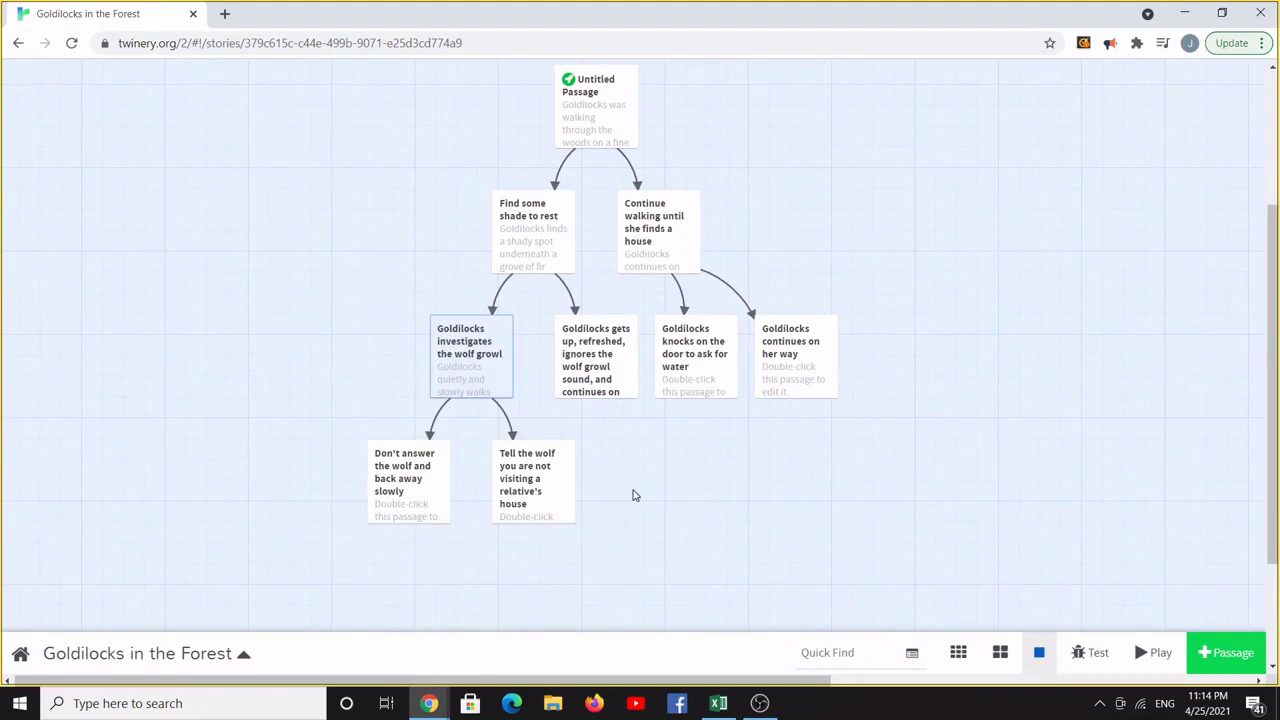
double_click(701, 373)
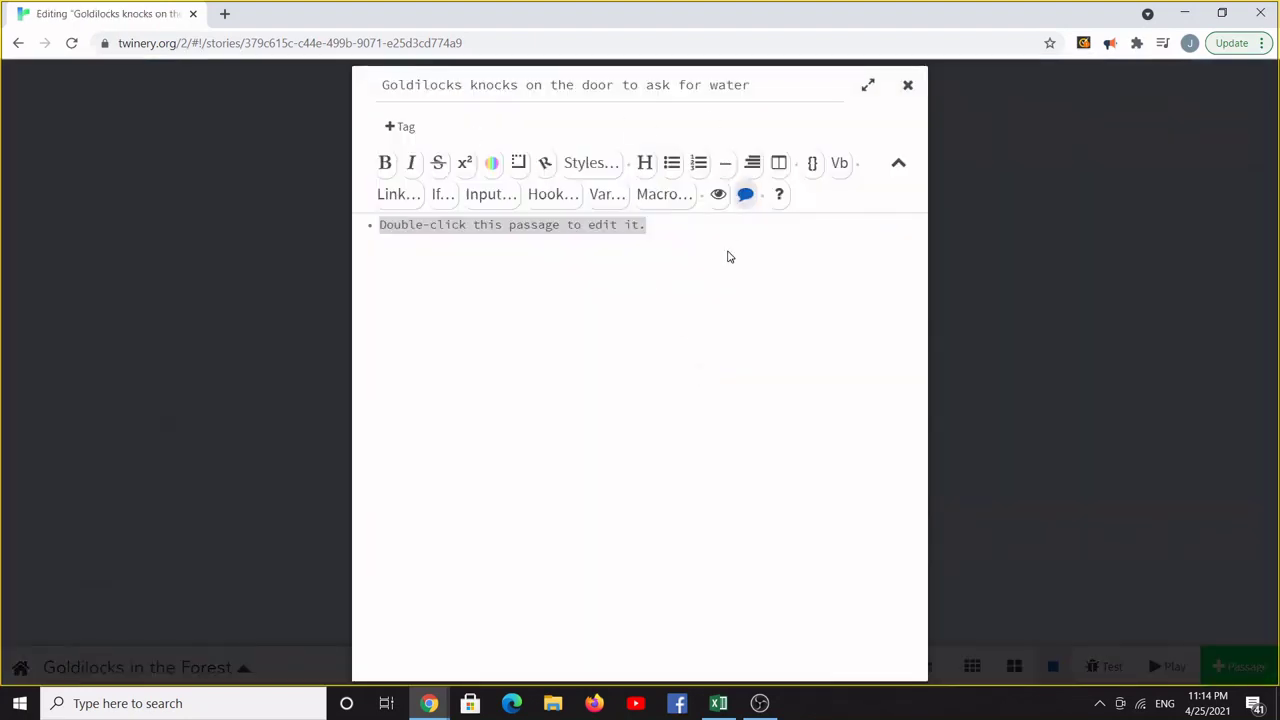
type("Goldilocks knocks three")
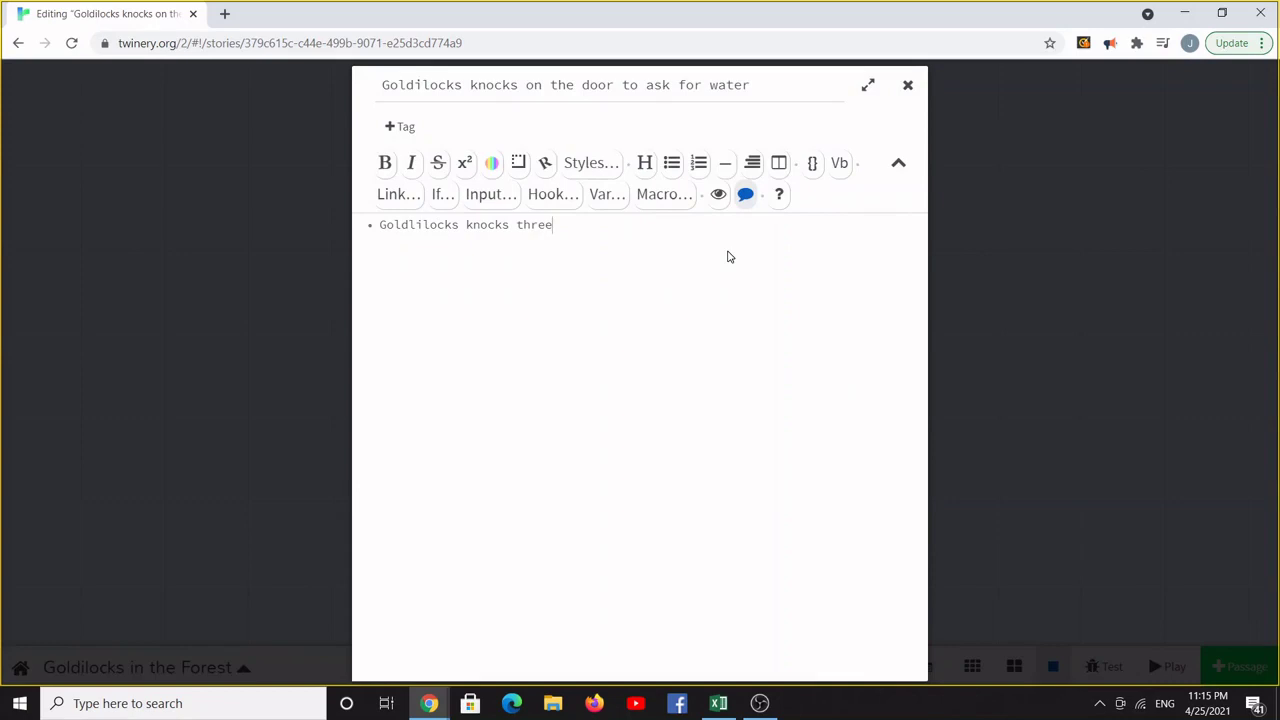
type(" times on the large front door of the gin")
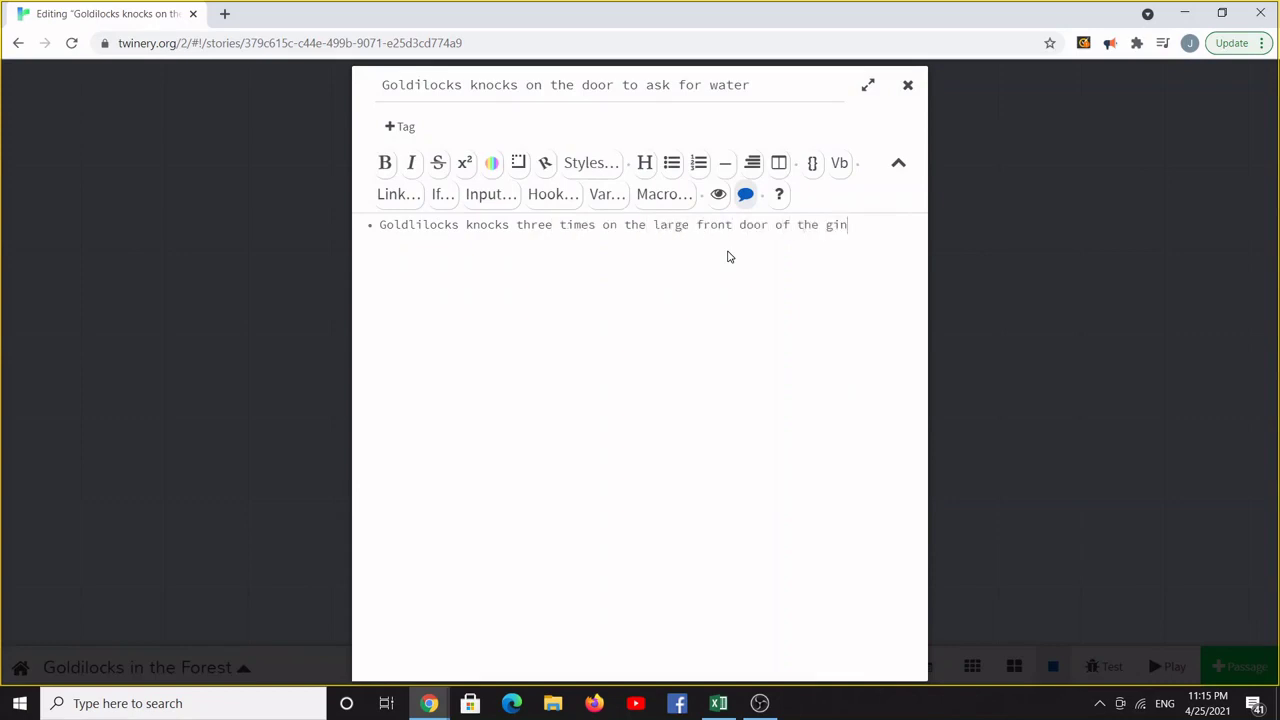
type("gerbread house, which is also made out of ")
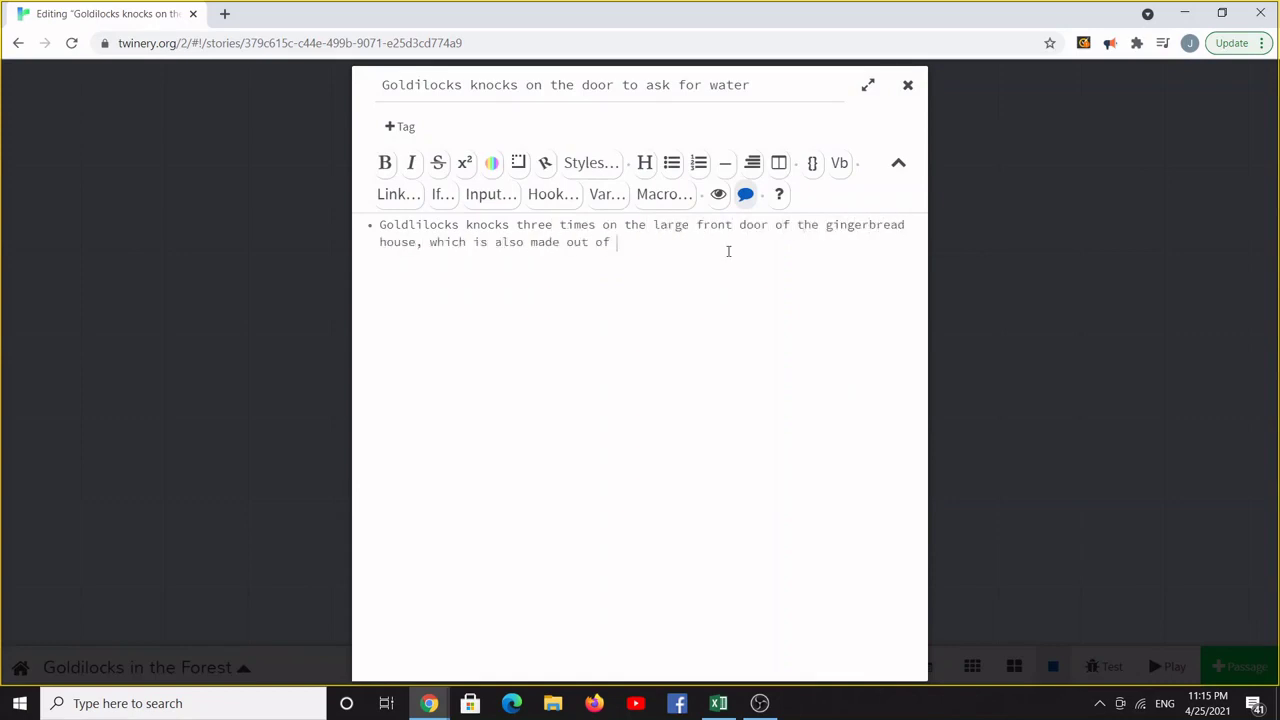
Continue the paragraph with "'Gosh', she thought. 'I wish this house was made out of water instead of gingerbread, I'm so thirsty.'"
type("gingerbread.  'Gosh', she thought.  'I wish ")
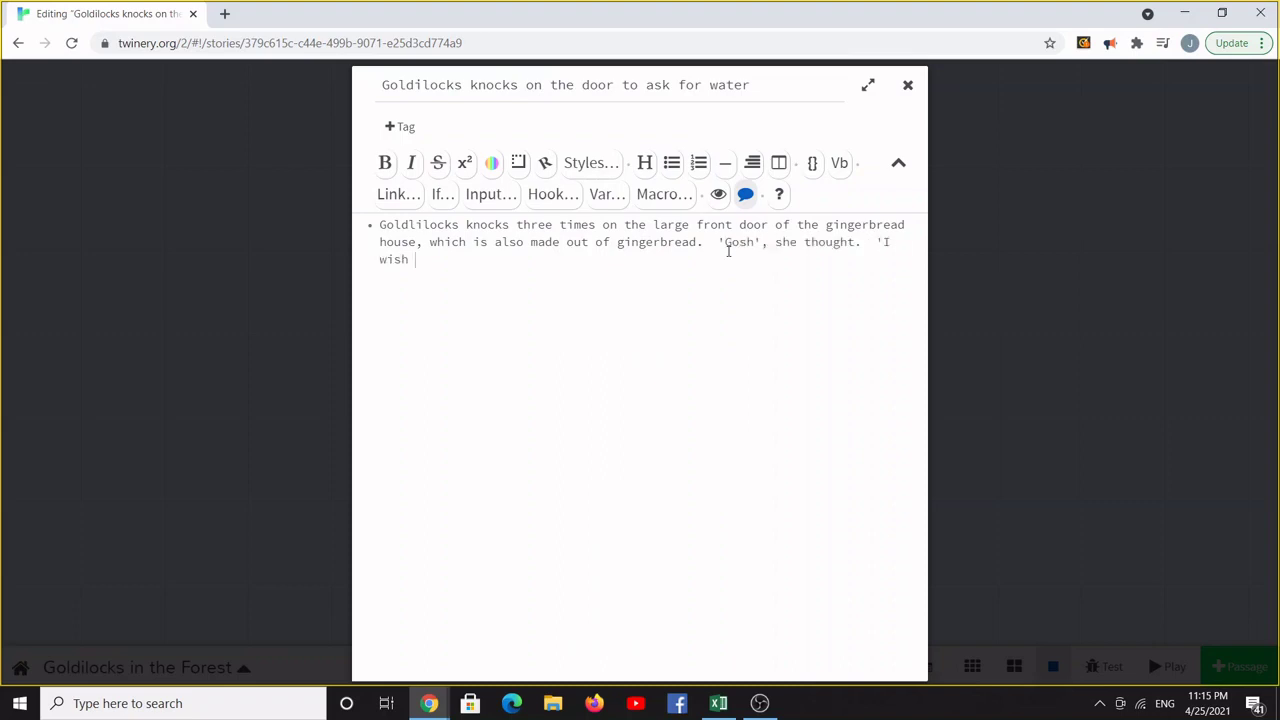
type("this house was made out of water instead of g")
type("ingerbread, I'm so thirsty")
Add the paragraph "No answer to her knocks, Goldilocks knocked three times again."
type("No answ")
type("er to her knowcks, Goldlik")
key("BackSpace")
type("ilocks kno")
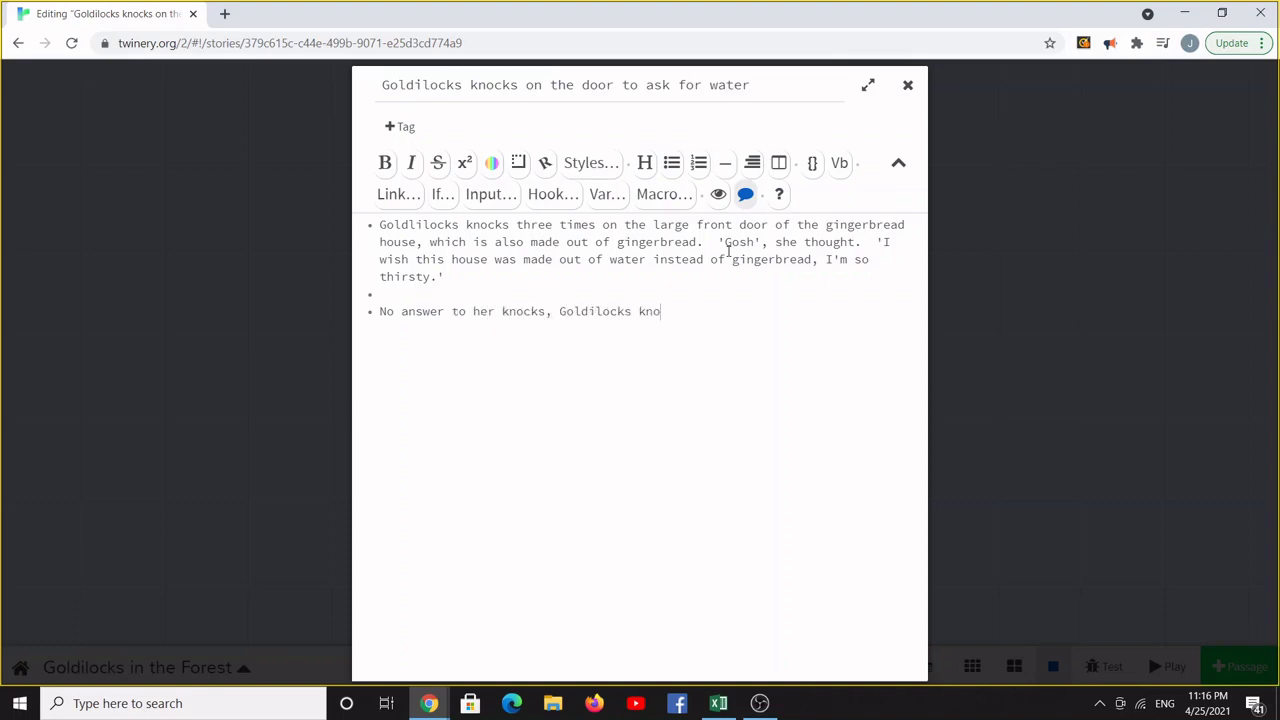
type("cked three times again.")
key("BackSpace")
Add a paragraph saying that, with still no answer, she decided to enter the house to see if anyone was home and get a glass of water
type("With still no answer, Gol")
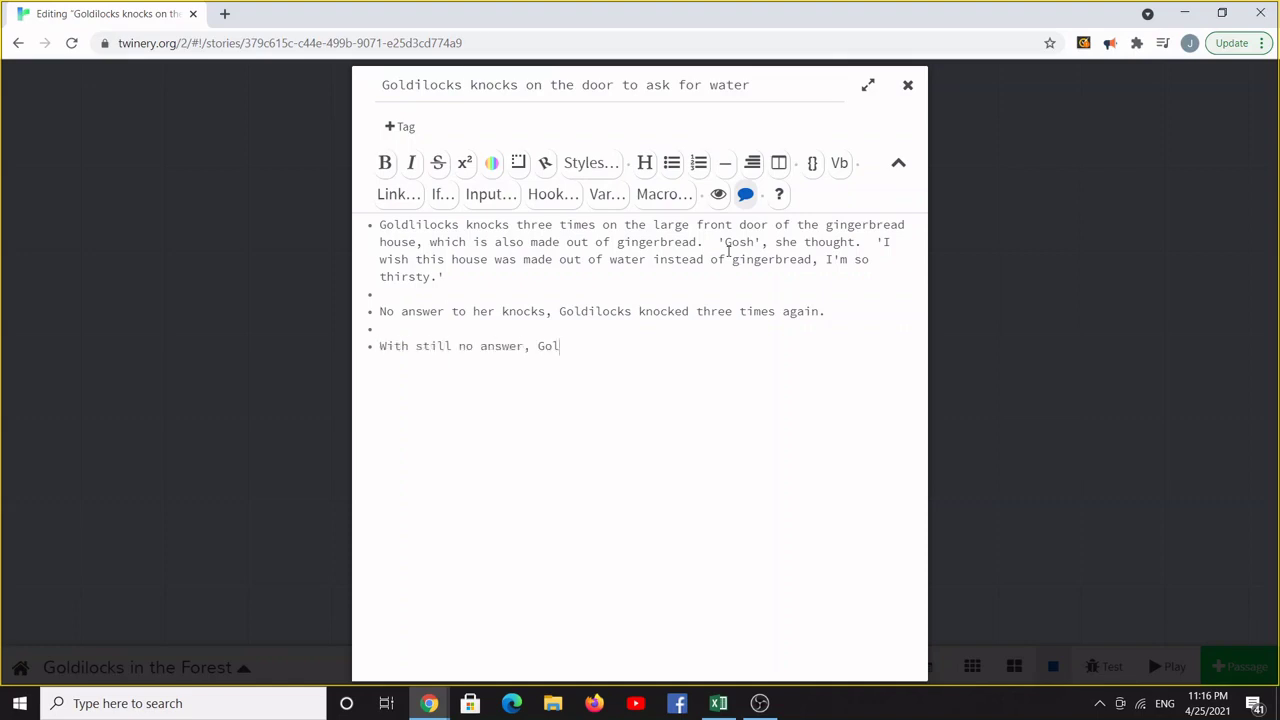
type("dlilocks decided to enter the house to see ")
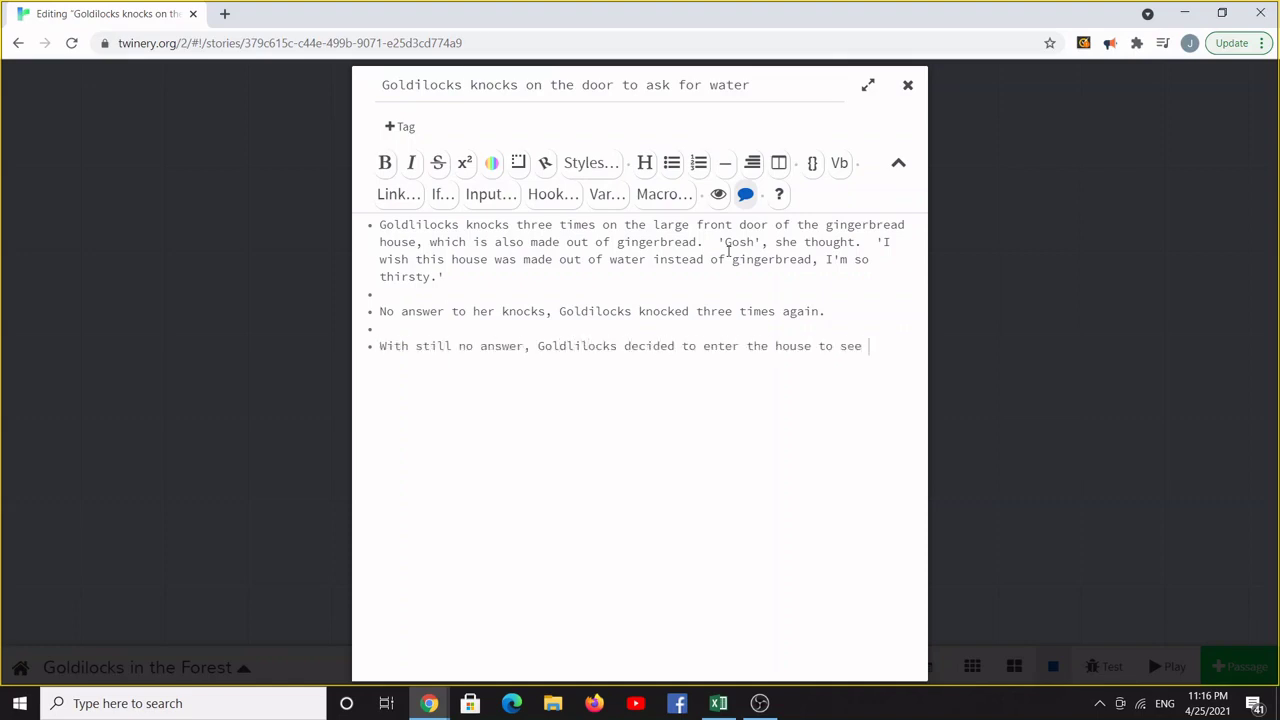
type("if anyone was home and also to s")
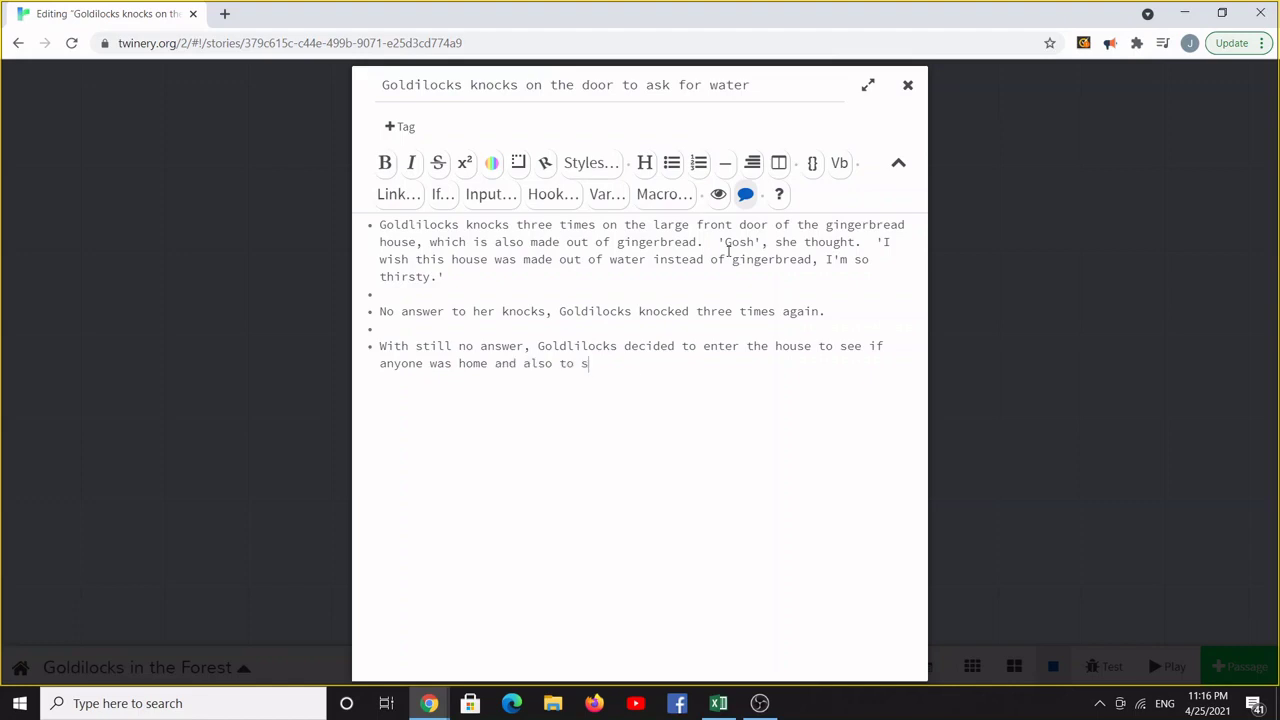
type("ee if she could get a glass of water.")
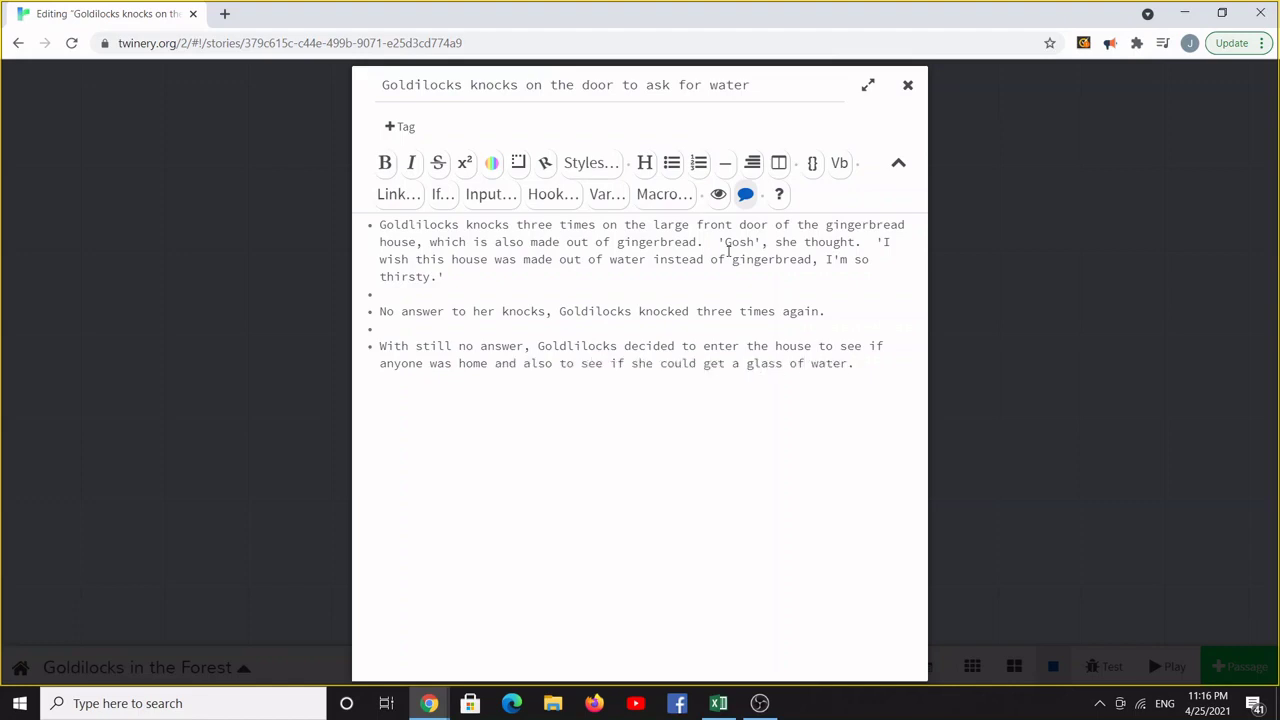
Add a paragraph where Goldilocks enters, sees a fire blazing in a large oven, and wonders why it is lit on a hot day without cooking food
key("Return")
type("Upon entering the house, Goldilocks was started to see a f")
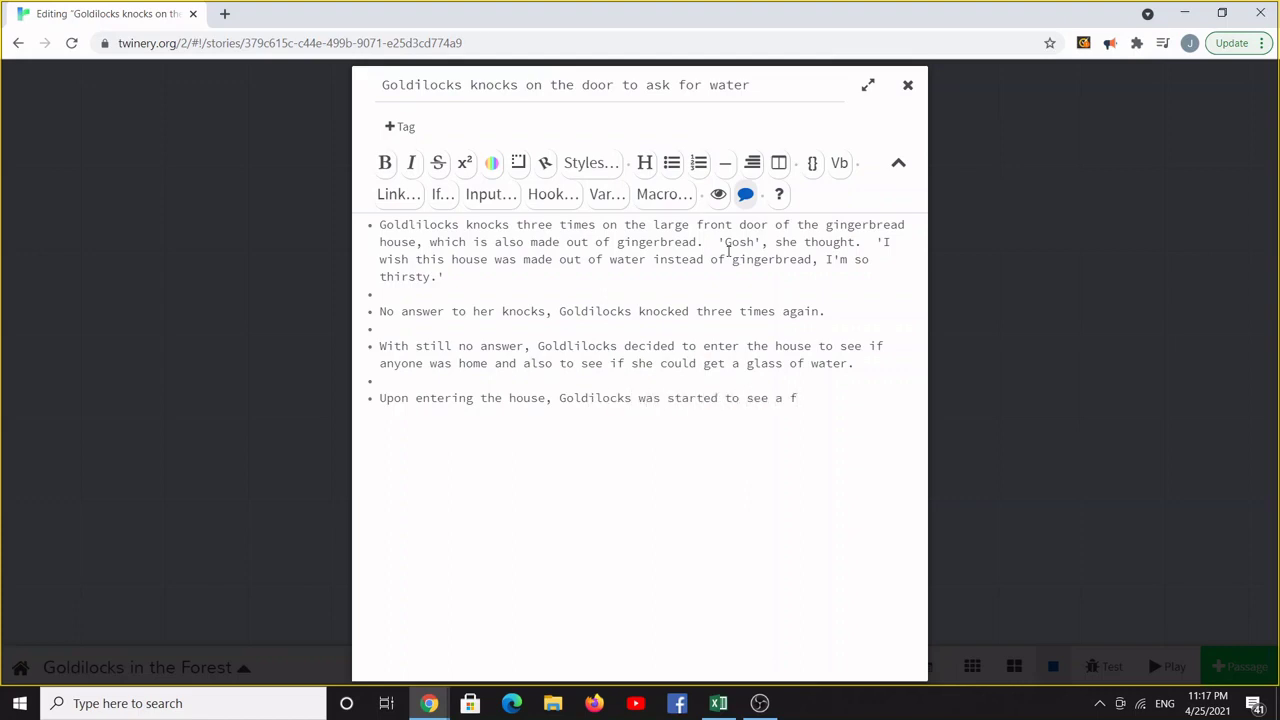
type("ire blazing in a large oven straight ahead of her.  'Why would anyone have a fir")
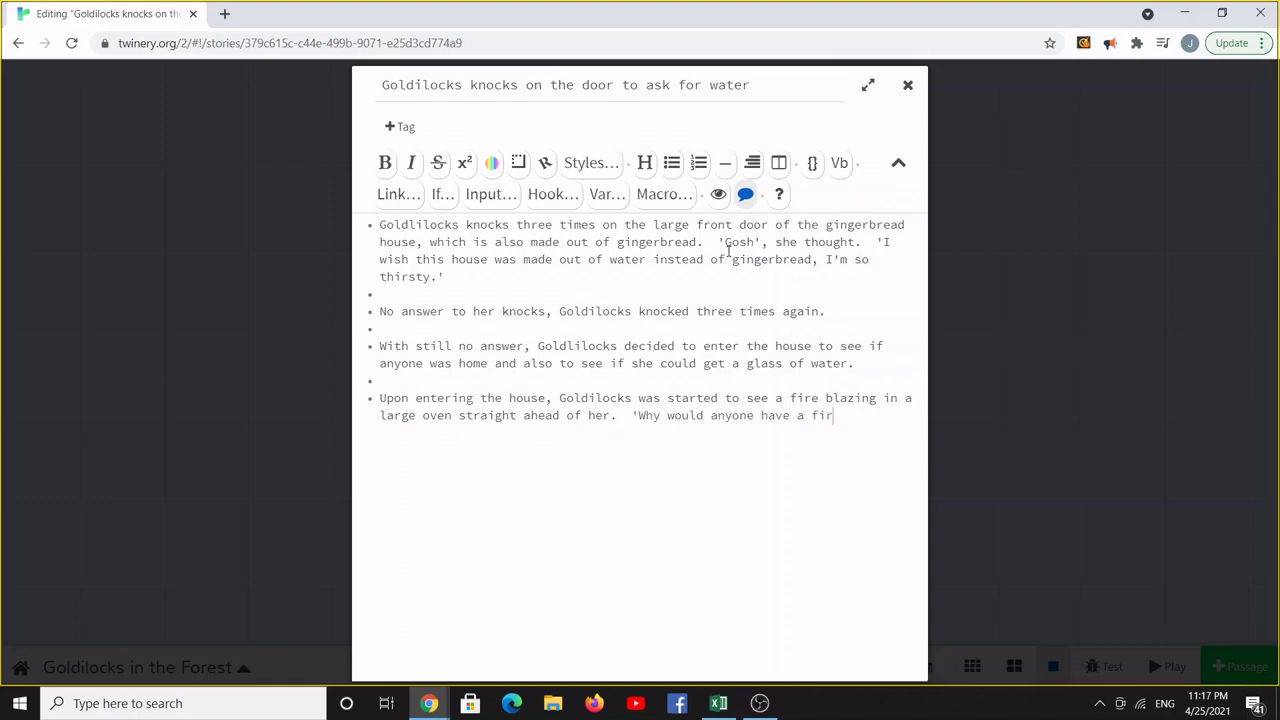
type("e on on such a sunny hot d")
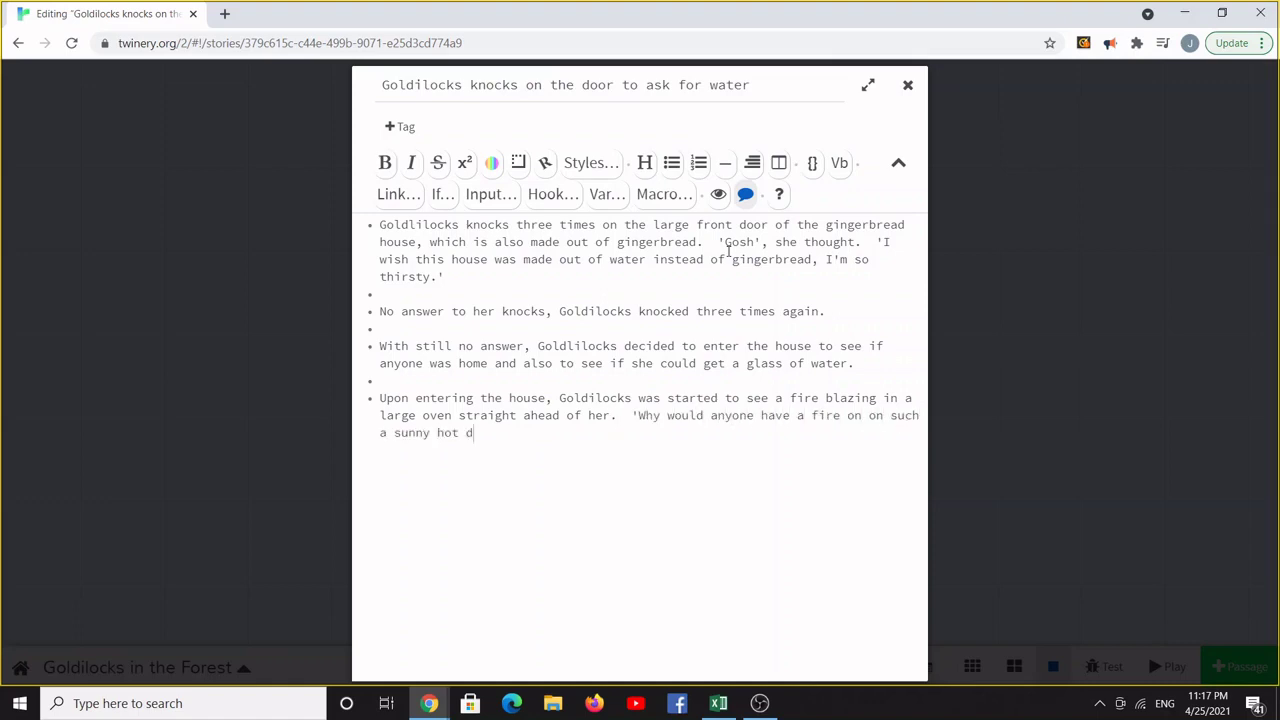
type("ay as today without cooking any food on it?' she thought.")
Add a paragraph in which she suddenly hears banging sounds from a door down the corridor and faint cries from the same direction
key("Return")
key("Return")
type("Suddenly she heard ")
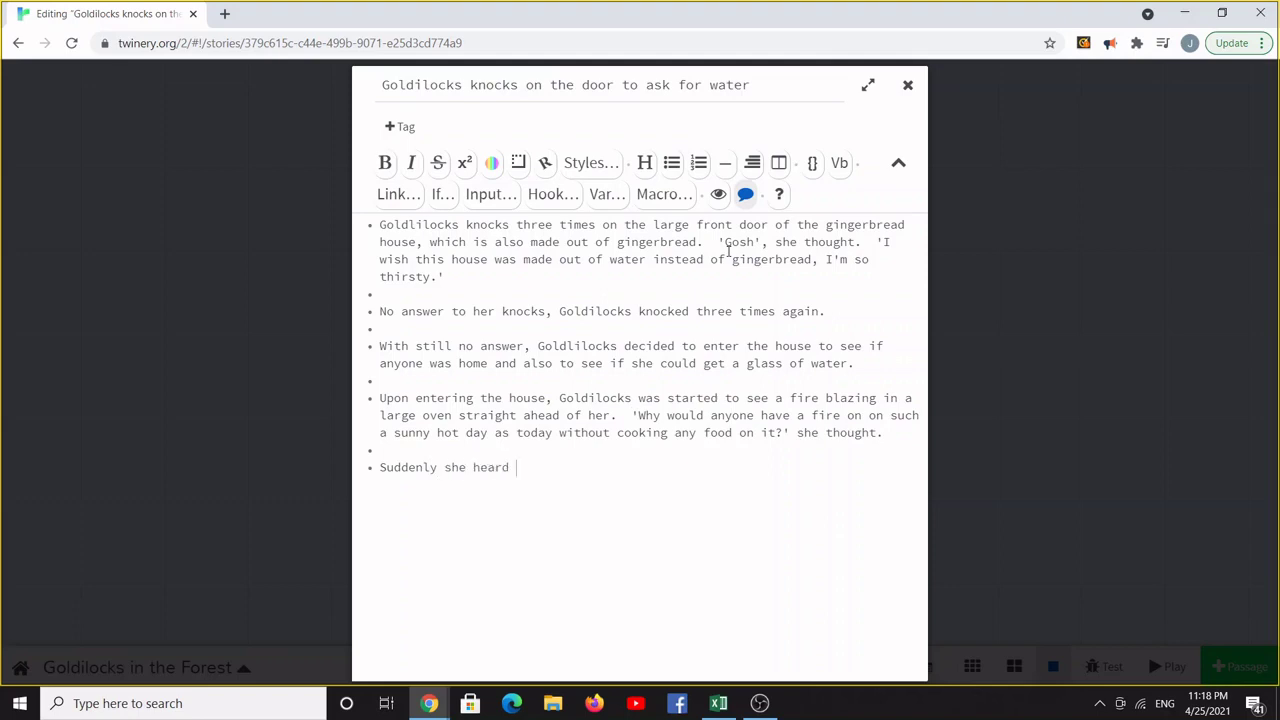
type("banging sounds from a door dow")
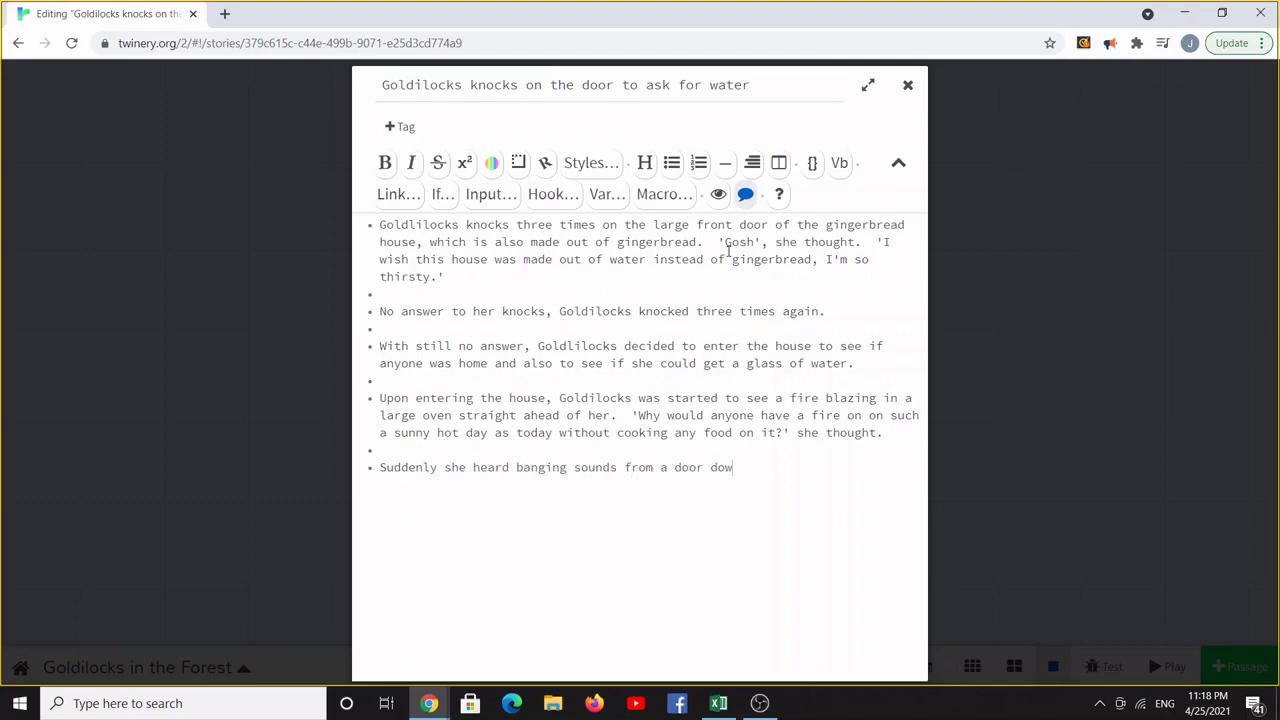
type("n the corridor.  In the direction of the loud knock")
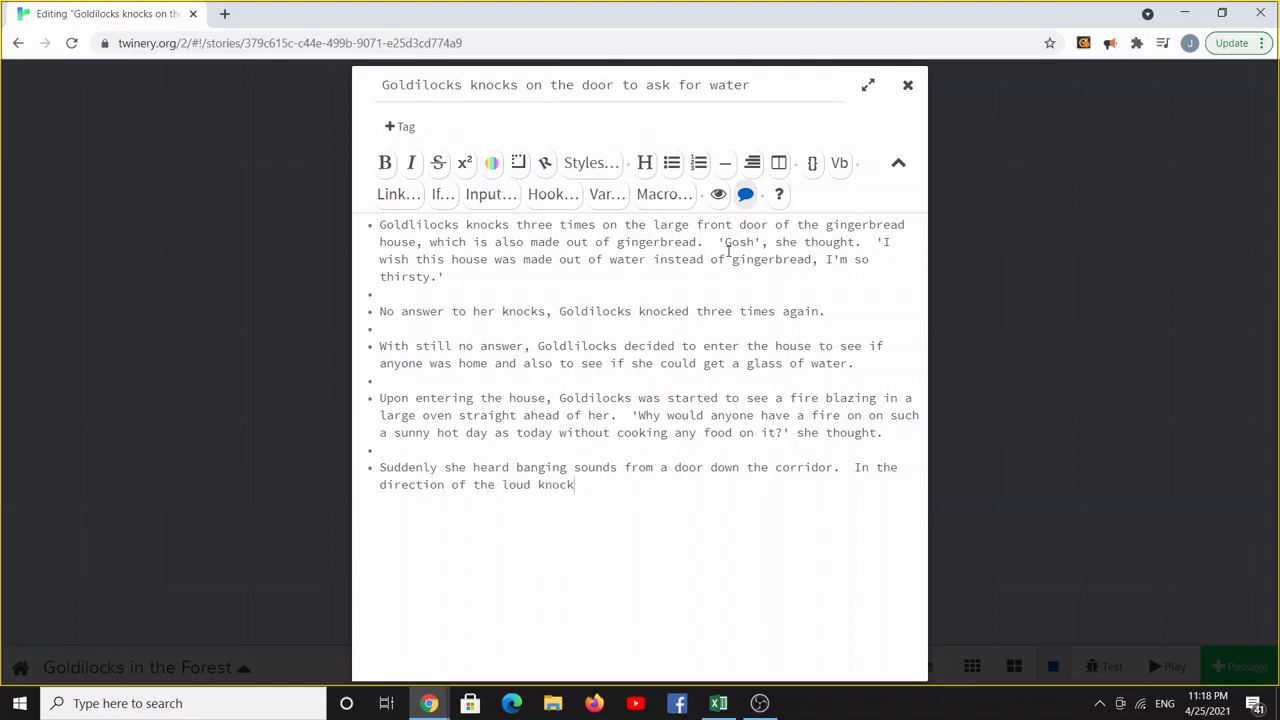
type("ing sounds, she")
type(" also thought she heard faint cries")
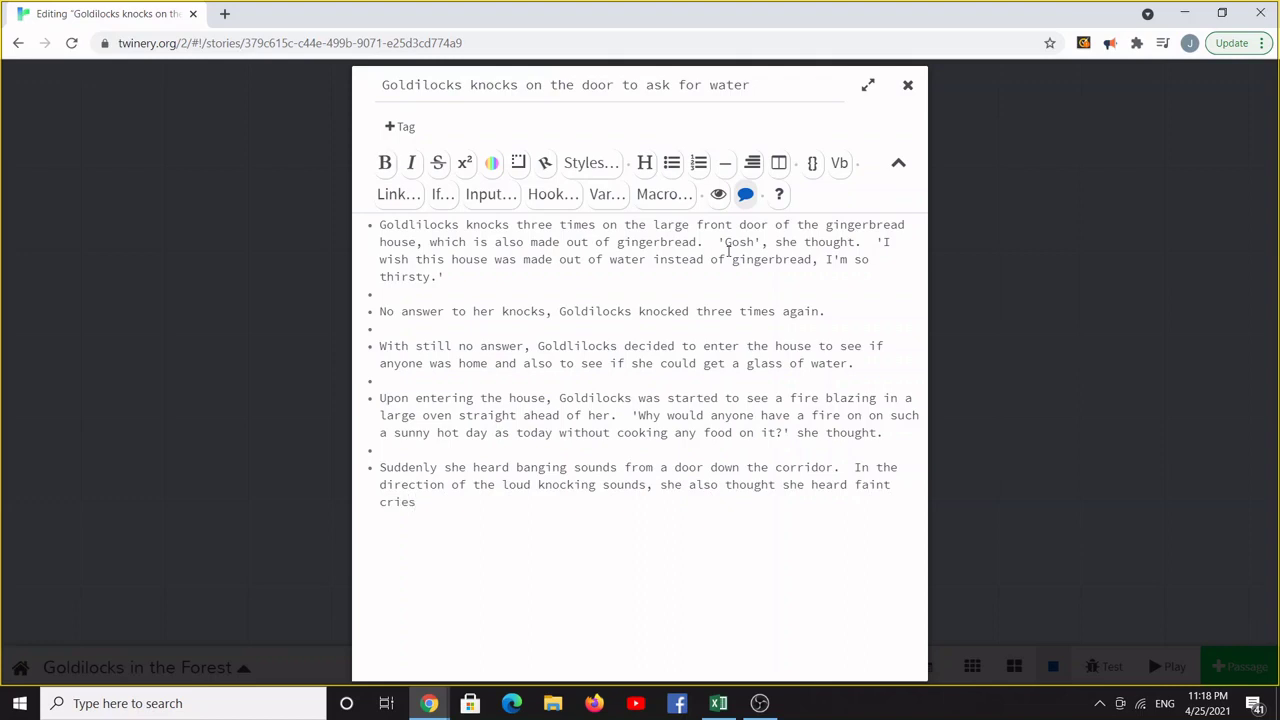
Add choice links "Goldilocks goes to investigate the knocking sounds and cries" and "Goldilocks looks for water and gets out of the house before she is discovered"
type(". • • [[Goldilocks goes to investigate the knocking sounds")
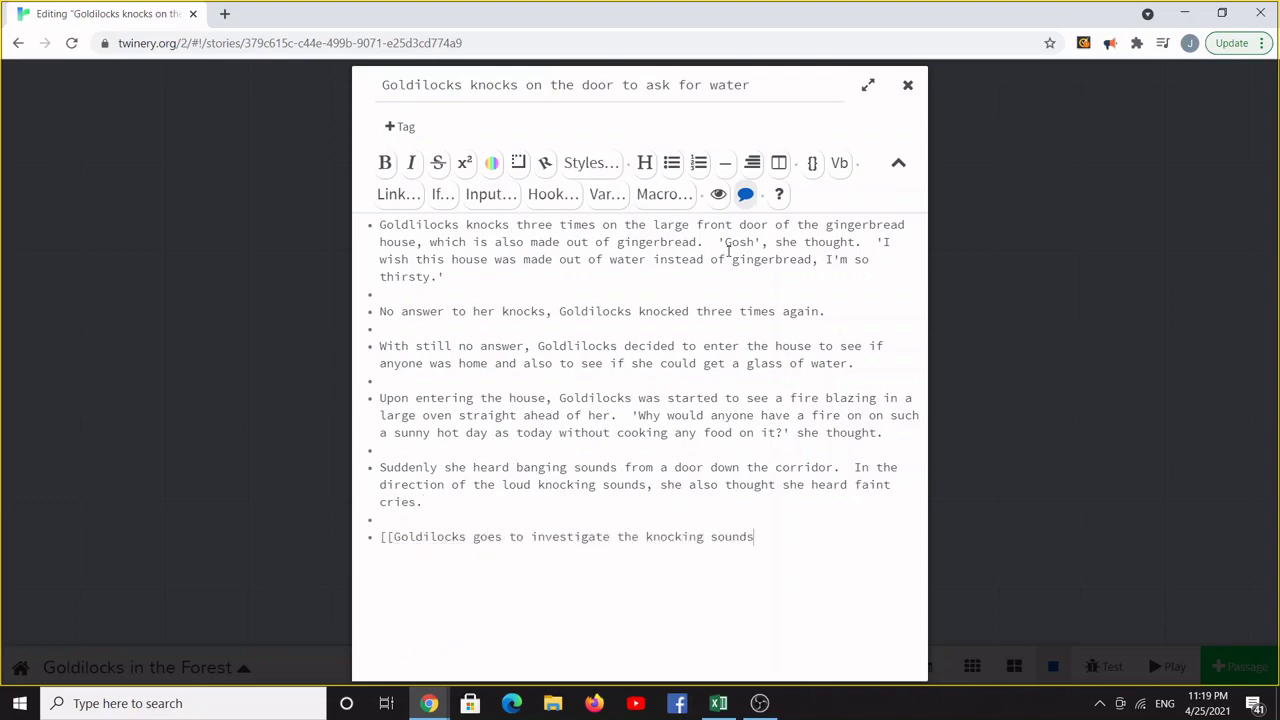
type(" and cries]] • [[Goldilocks looks")
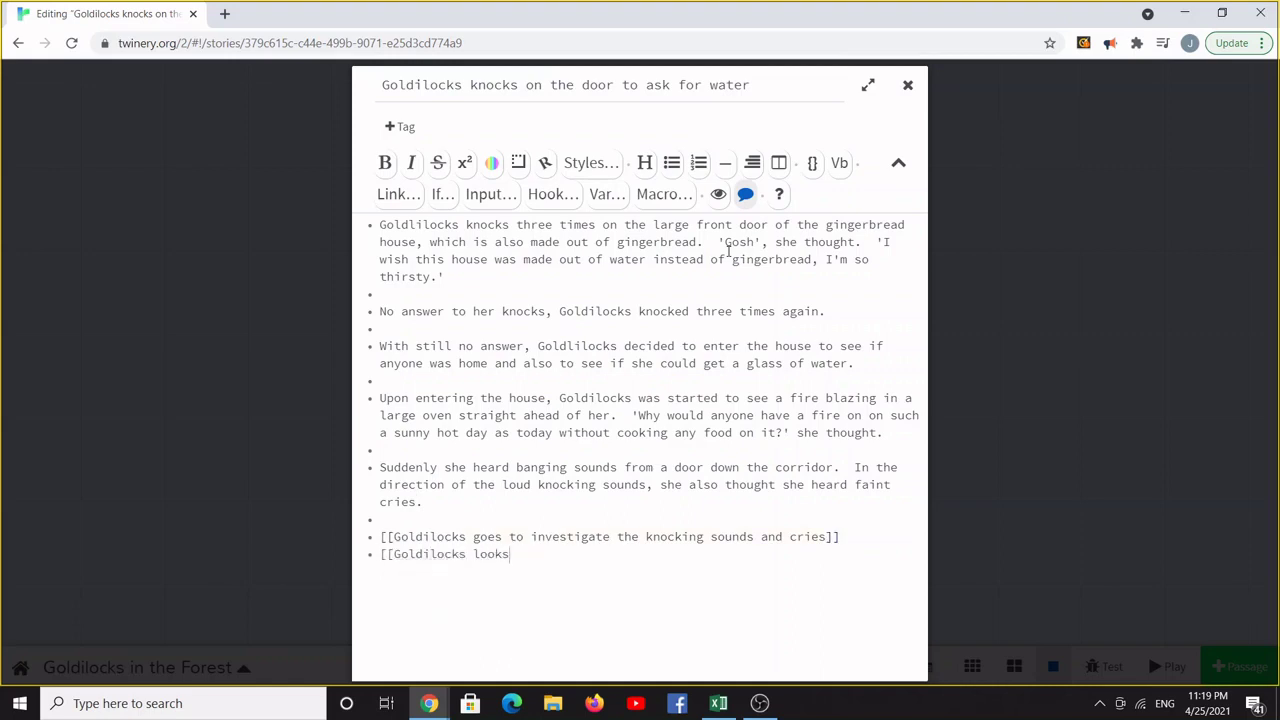
type(" for water and gets out of the house before she is discovered")
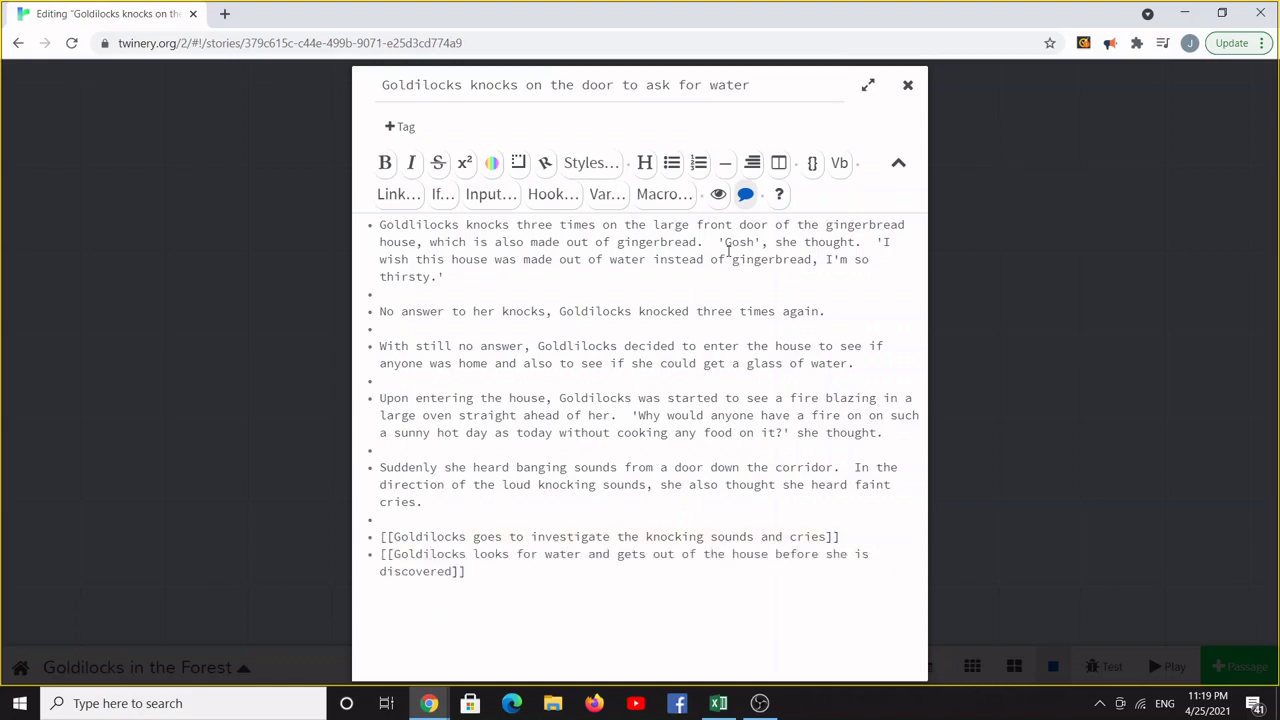
left_click(908, 85)
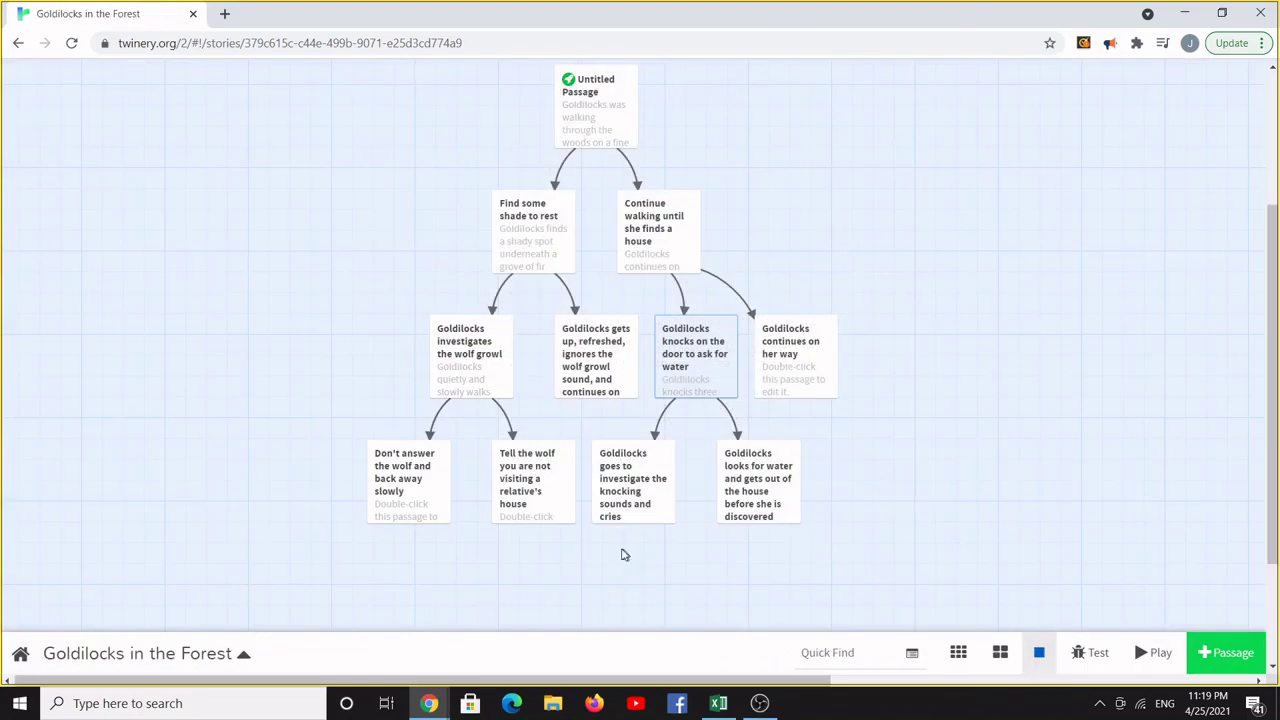
In the passage about investigating the knocking, write that Goldilocks cautiously walks down the hallway and unlocks the door with a key hanging next to it
double_click(620, 510)
type("* Goldilocks cautiously ")
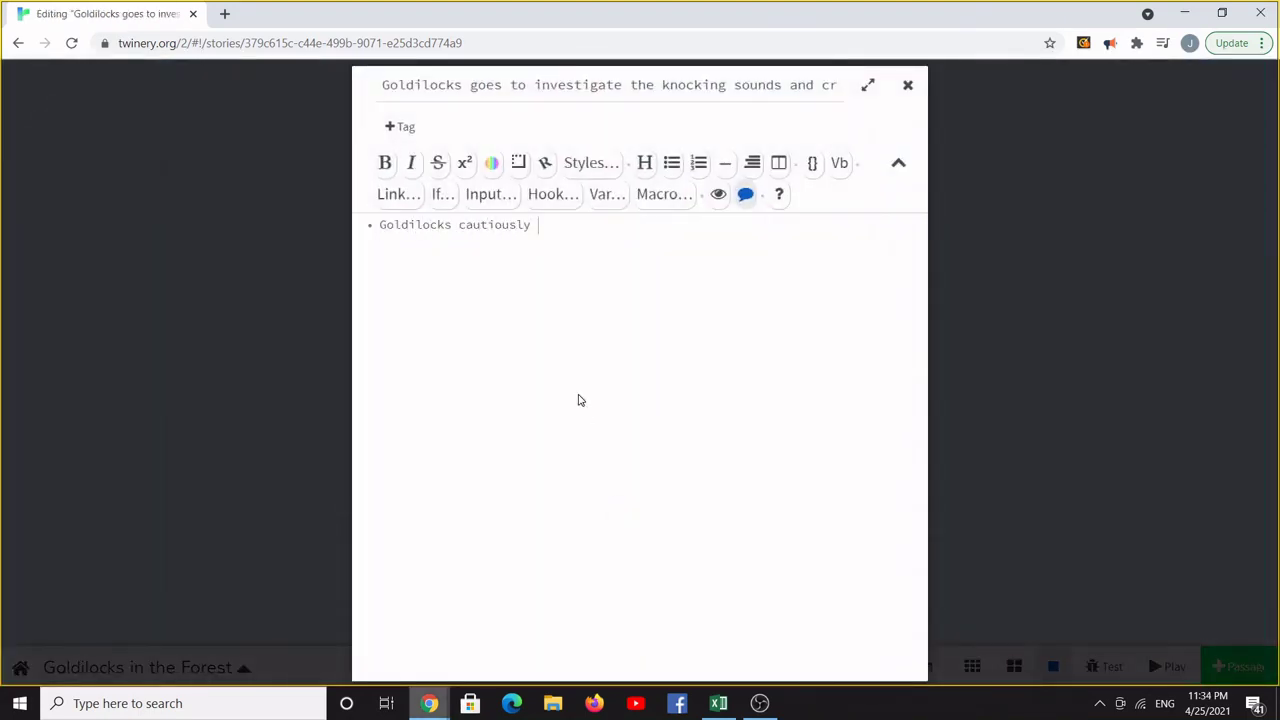
type("walks down the hallway.  Nex")
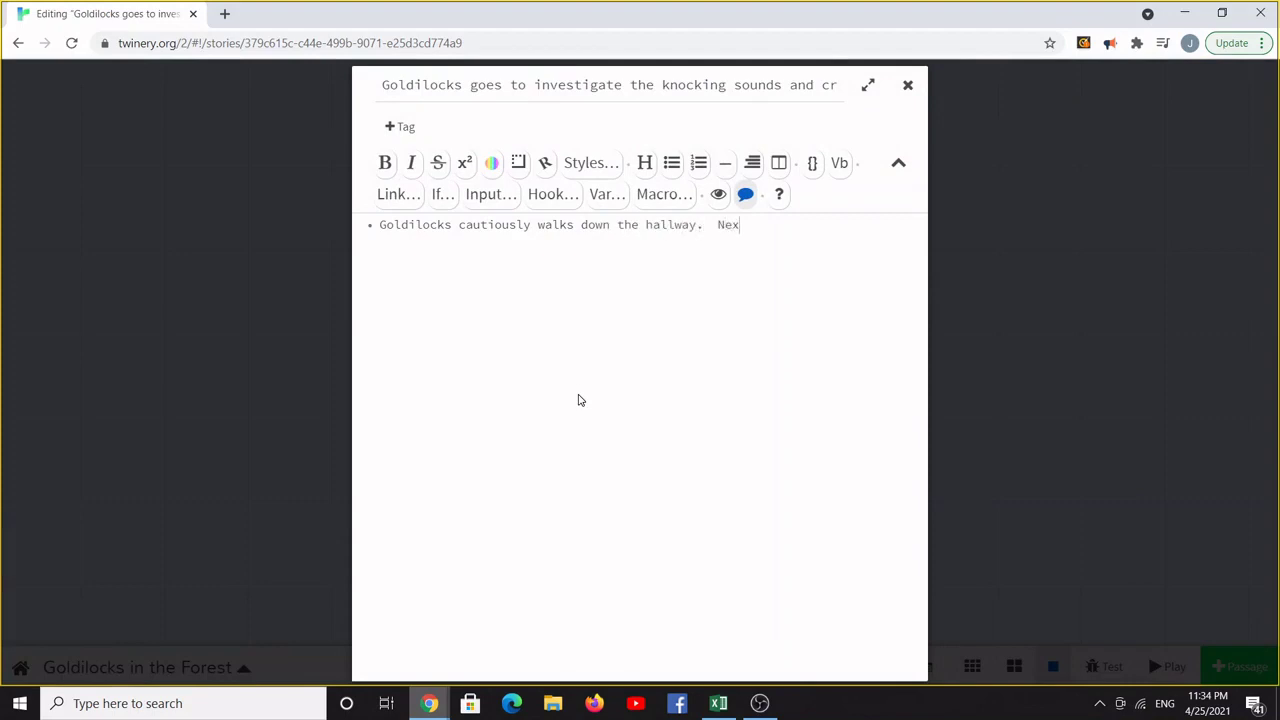
type(" door is locked, but she spots a key on a keyring hanging n")
type("ext to the door.  She grabs the key and uses it to ")
type("unlock the door.")
Add the paragraph "Upon opening the door, an exhausted boy and girl stumble out of the previously locked room and into the corridor."
type("Upon opening the door, a")
type("n exhausted boy and girl stu")
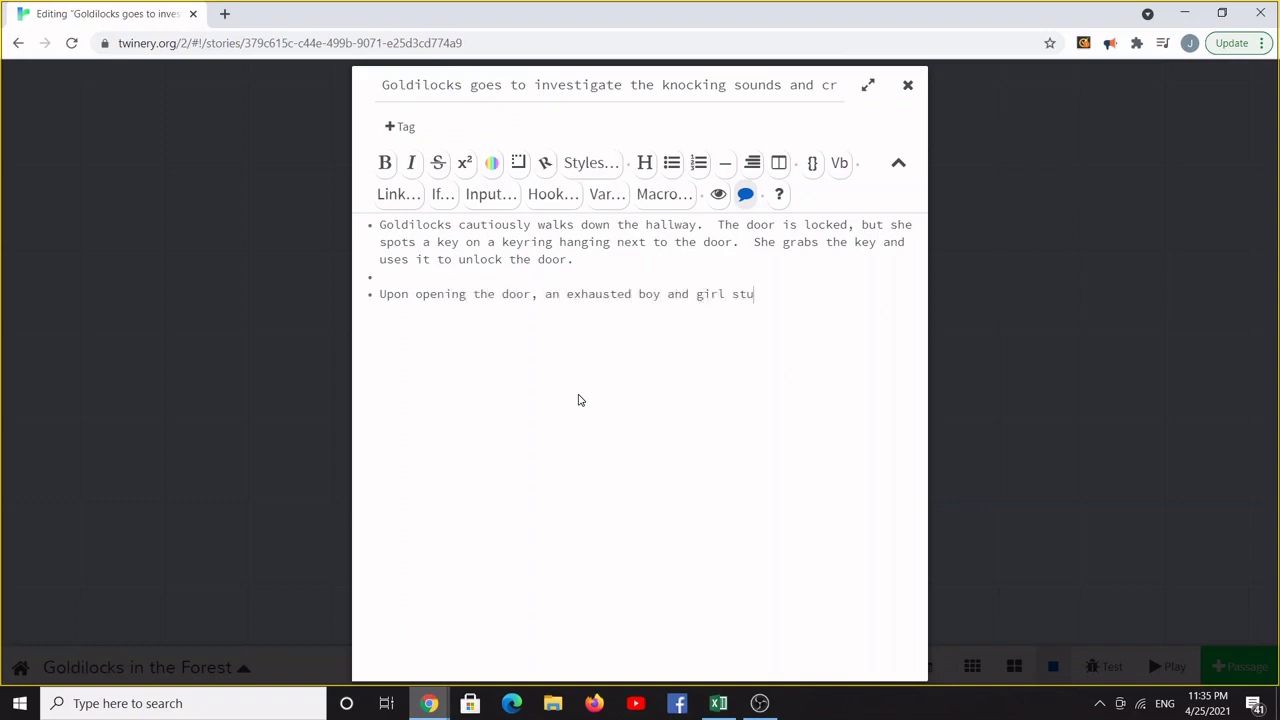
type("mble out of the previously locked")
type(" room and into the corridor.")
Add dialogue where Hansel thanks Goldilocks and Gretel asks for help out of the horrid house, since the witch planned to throw them in the oven
type("'Oh, thank ")
type("you!' Hansel says to Gold")
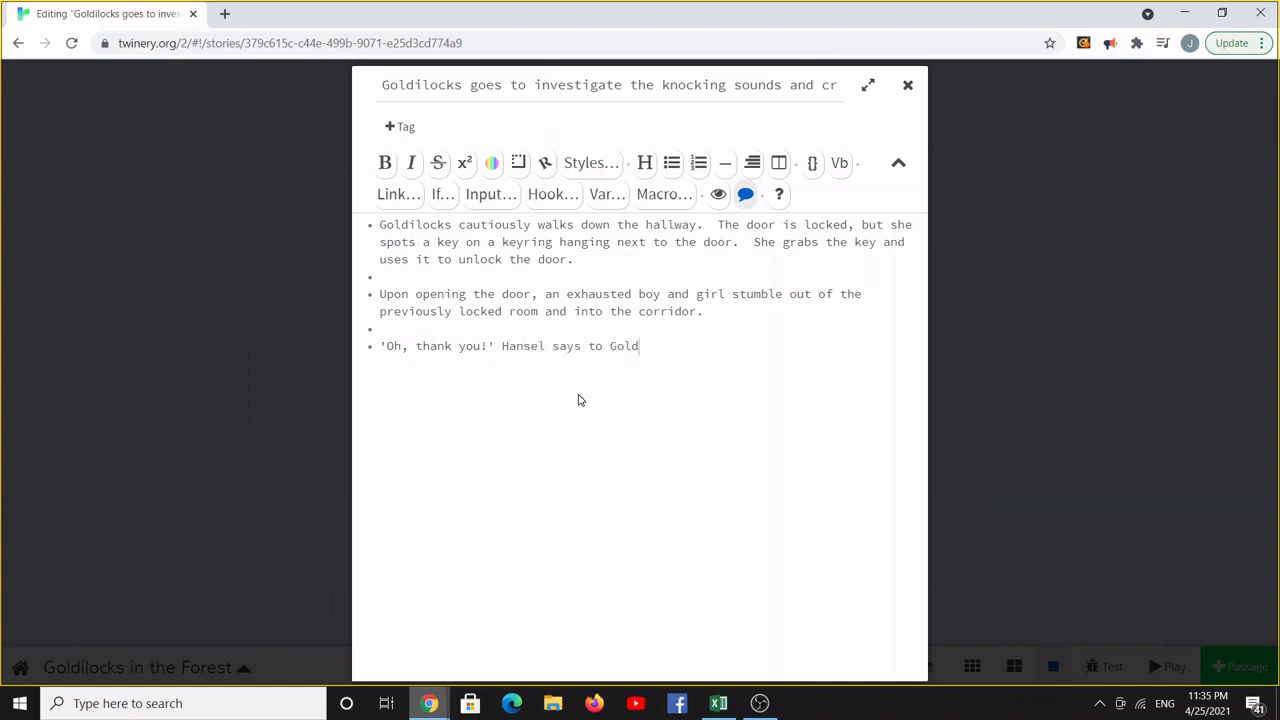
type("ilocks'Yes, thank you,' Gretel agrees.  'Please help us out of thi")
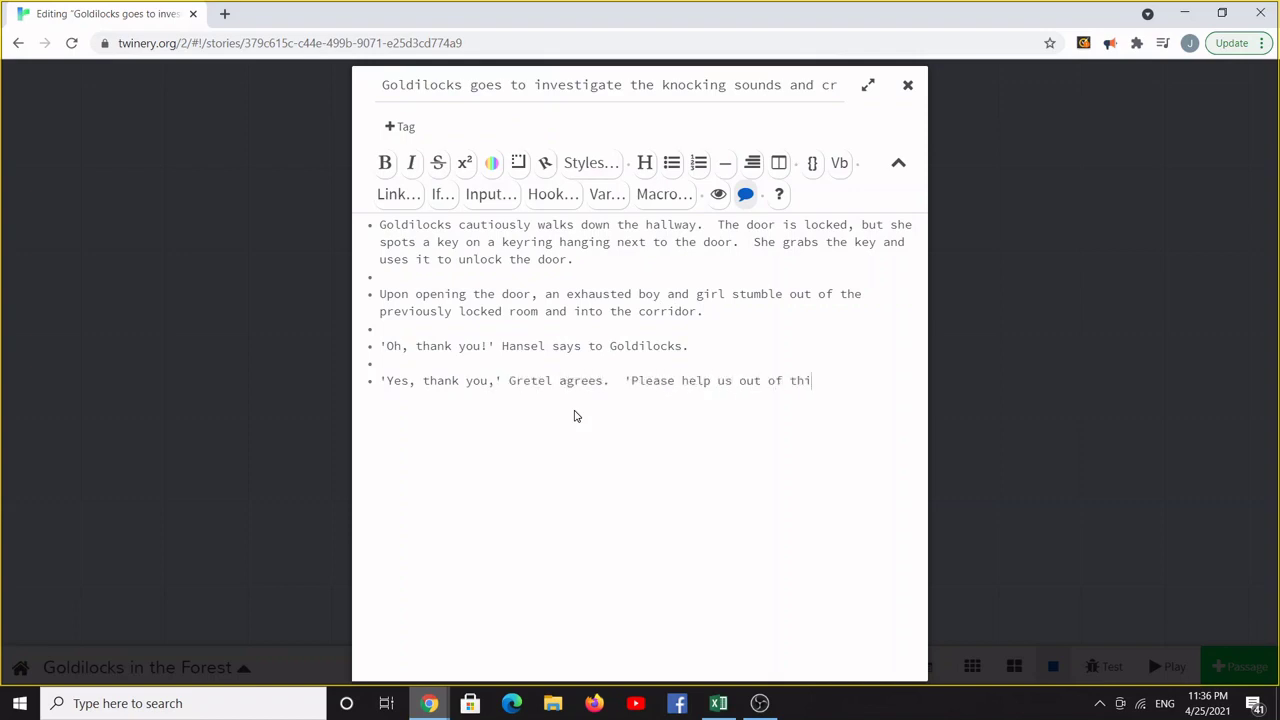
type("s horrid house.  The witch locked")
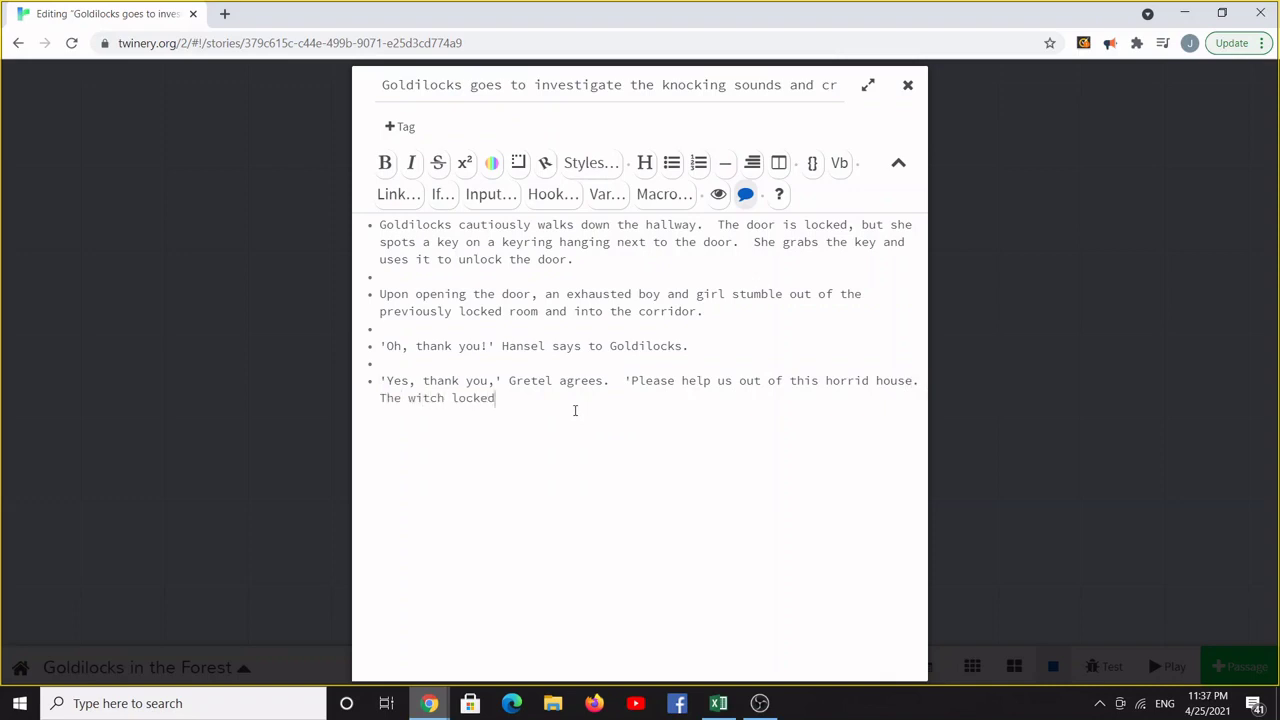
type(" us in there and was planning to throw us in the oven!")
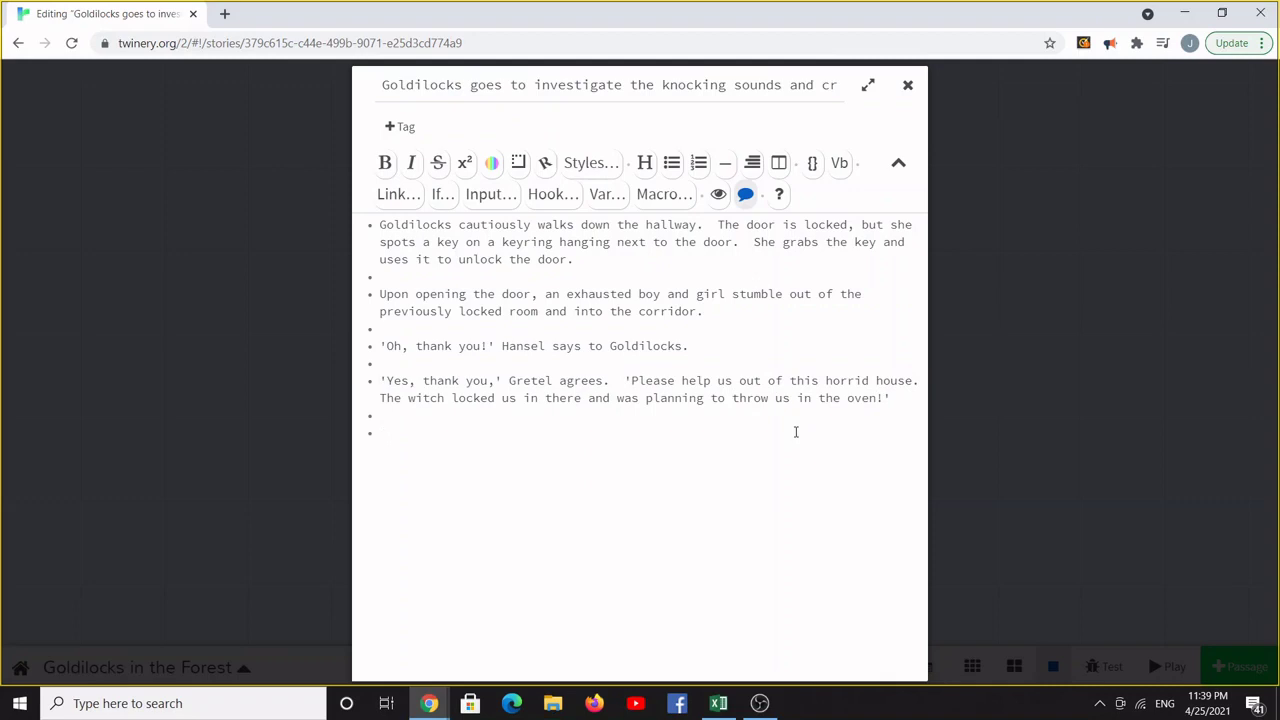
Add the reply "'No,' said Hansel. 'We must stay and fight the witch, to stop her from doing this to anyone else!'"
type("Hansel.  'We must stay and fight the witch")
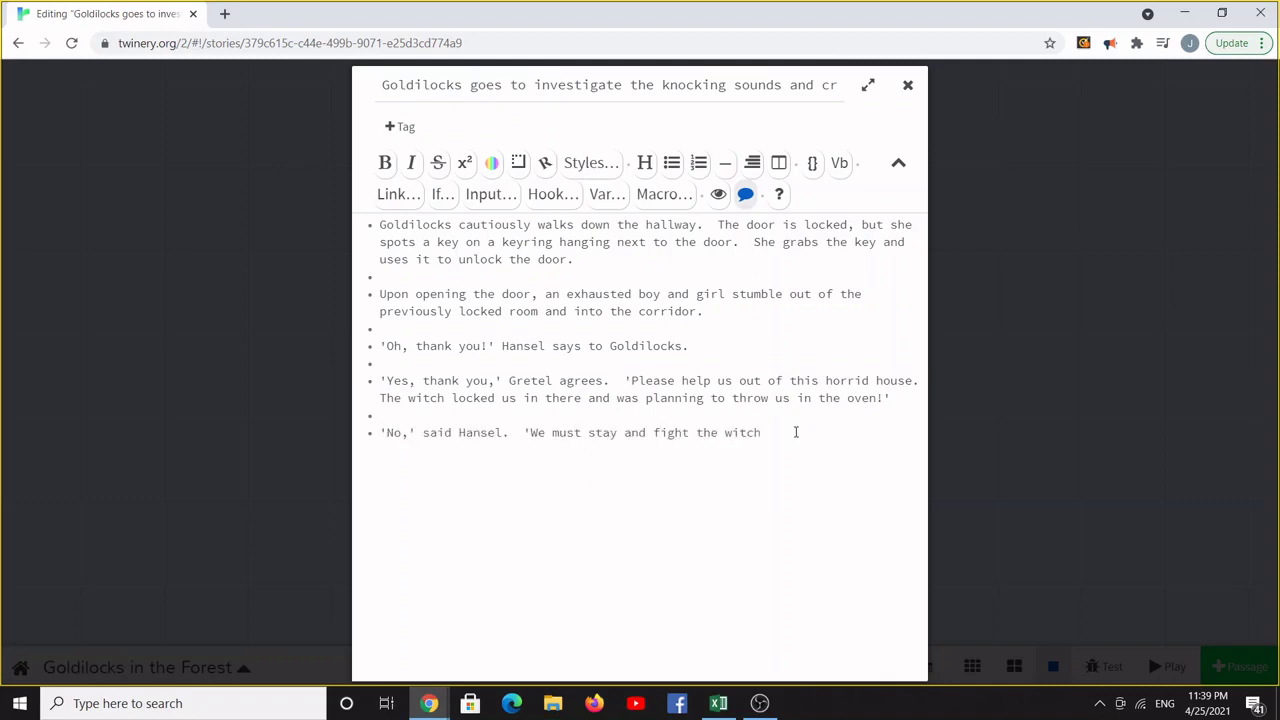
type(", to stop her from doing this to anyone else!'  [[Gol")
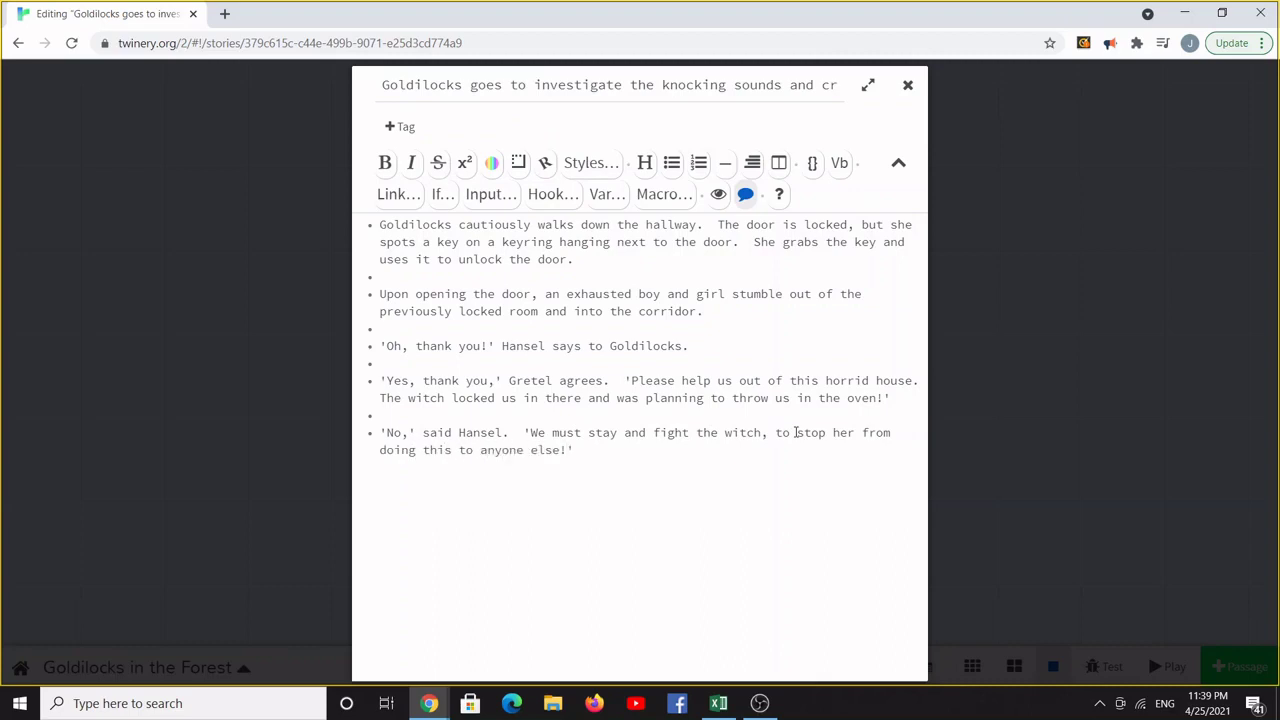
Add choice links "Goldilocks helps Hansel and Gretel leave the gingerbread house" and "The three children stay and wait for the return of the witch"
type("dilock")
key("BackSpace")
key("BackSpace")
key("BackSpace")
key("BackSpace")
key("BackSpace")
key("BackSpace")
key("BackSpace")
key("BackSpace")
key("BackSpace")
type("[Goldilock")
type("sel and Gr")
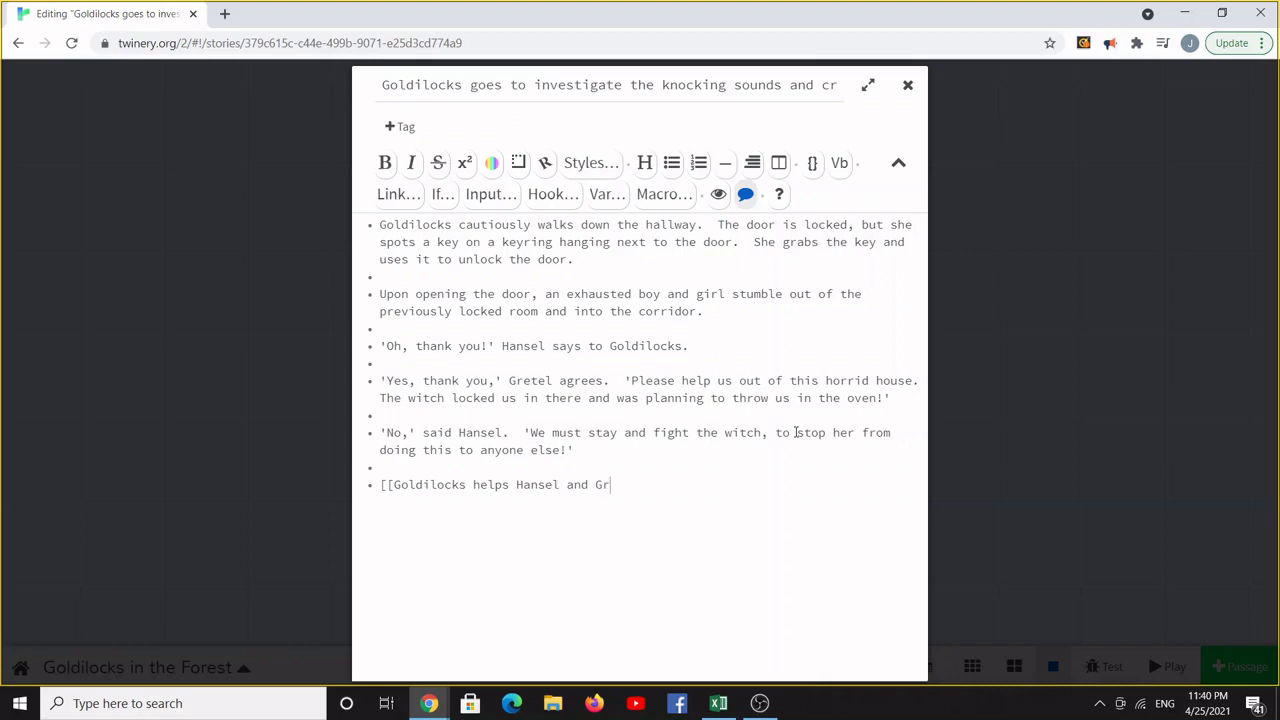
type("etel leave the gingerbread house]]")
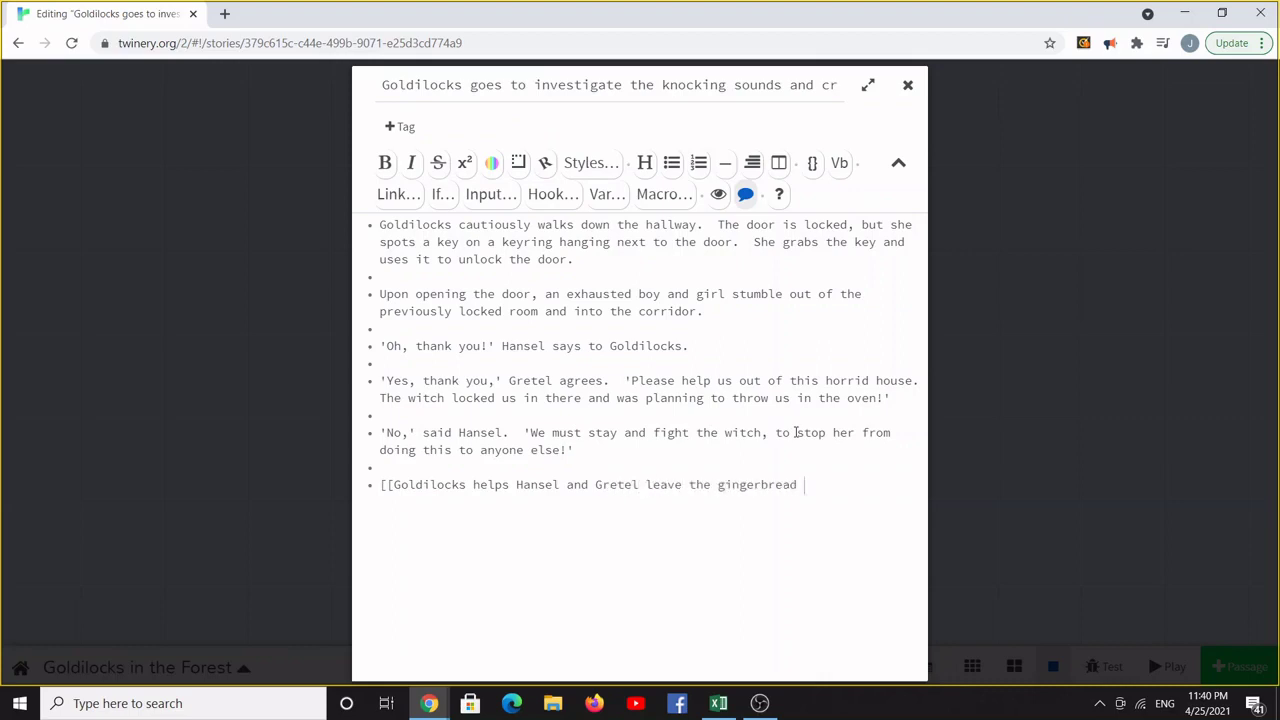
key("Return")
type("[[The three children stay and wait for the return of the witch]]")
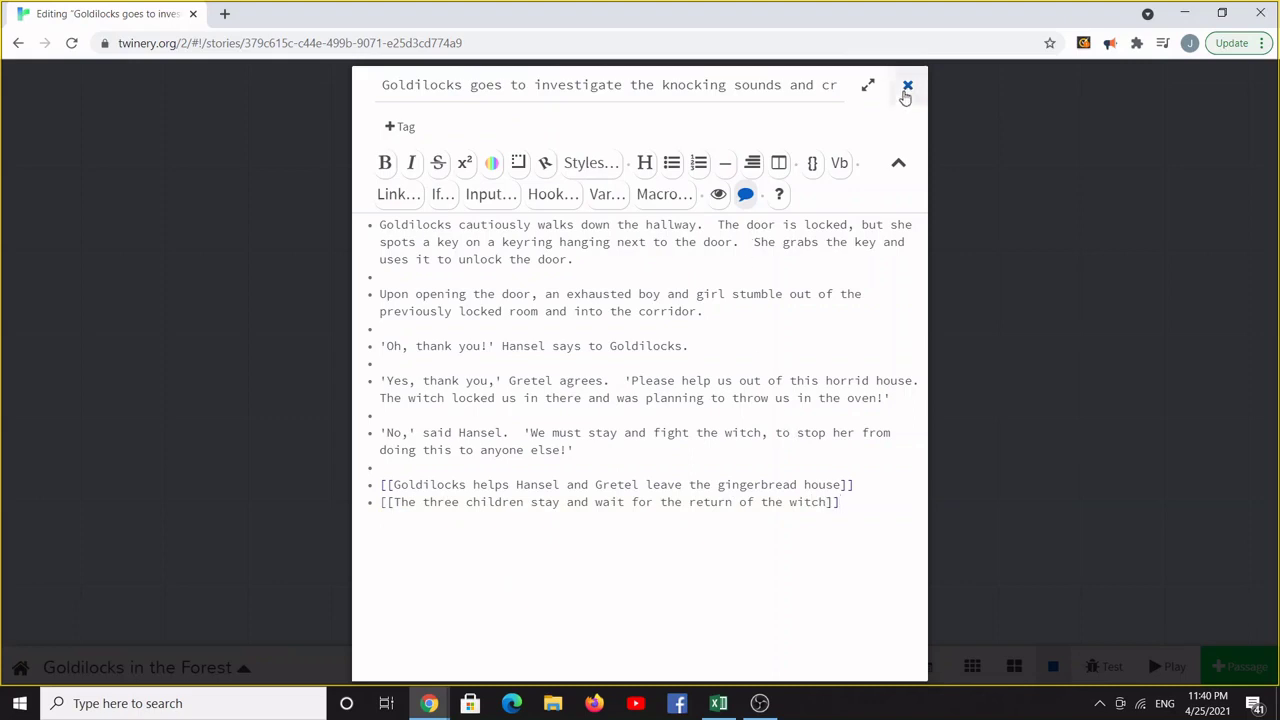
left_click(907, 85)
In the passage about looking for water, write that Goldilocks ignores the corridor sounds, walks towards the oven and spots a kitchen sink
scroll(763, 537, "up", 1)
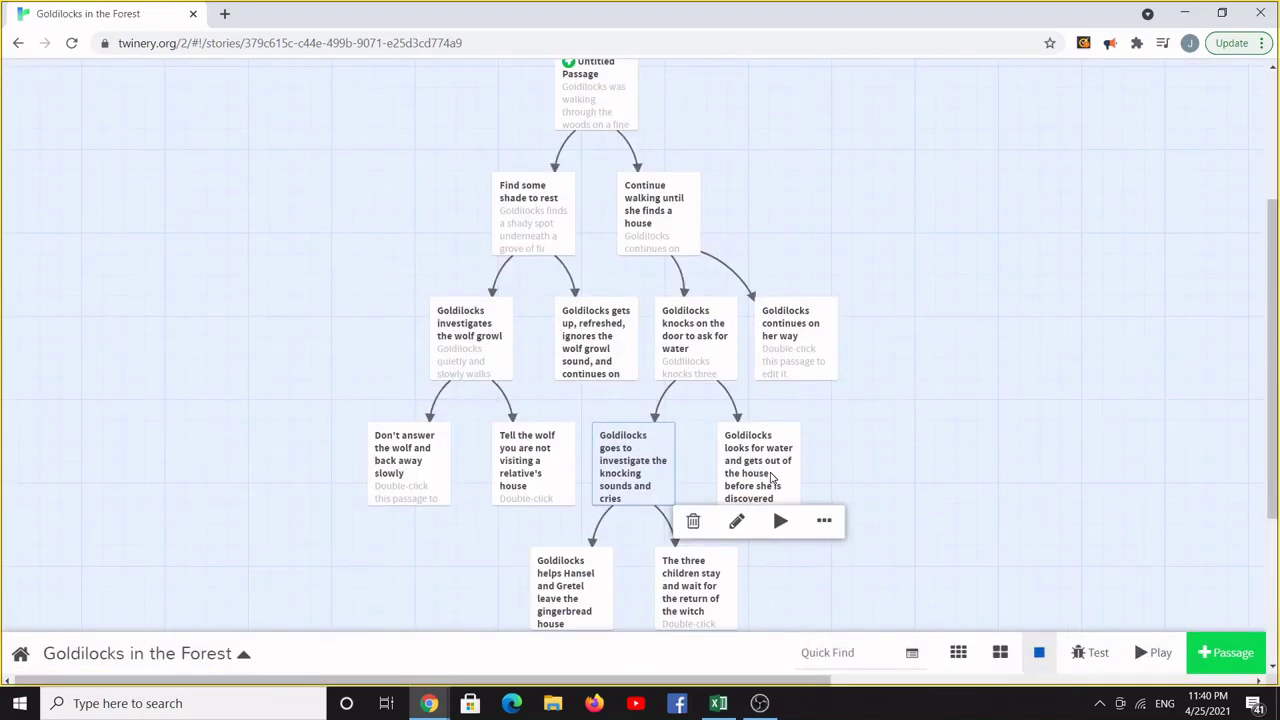
double_click(771, 478)
type("Goldil")
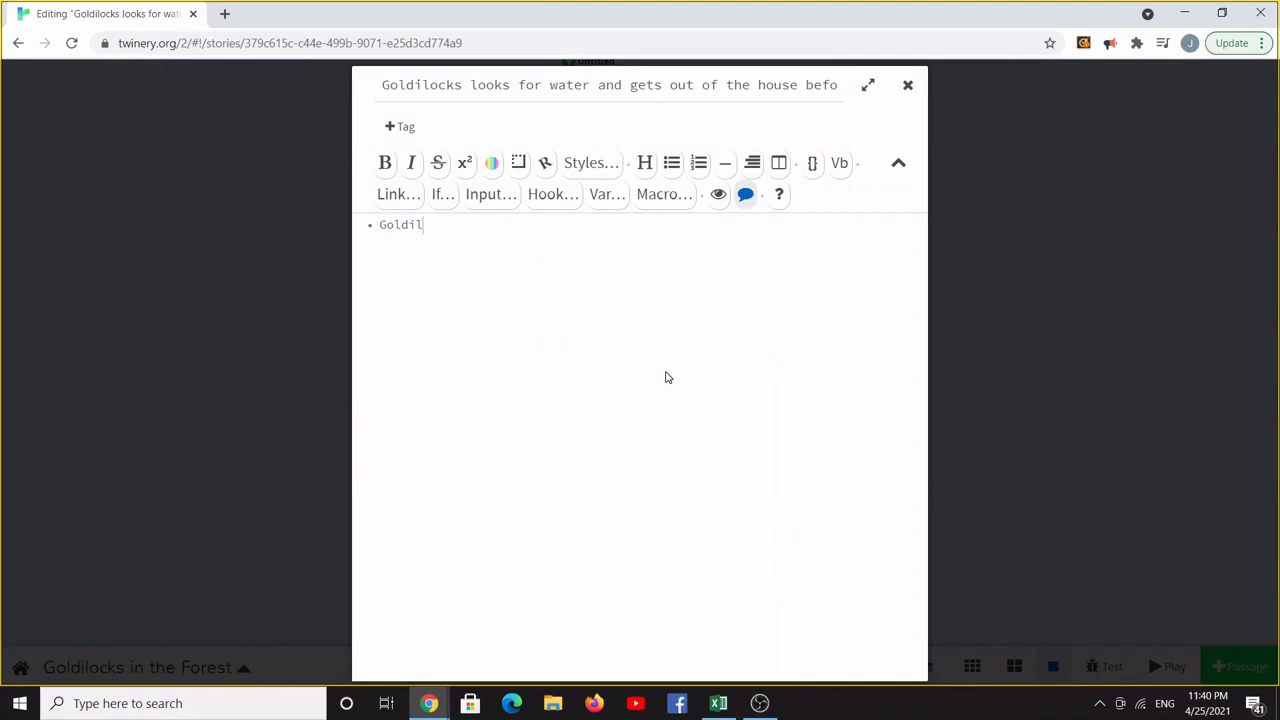
type("ocks decides to ignore the sounds coming from the corr")
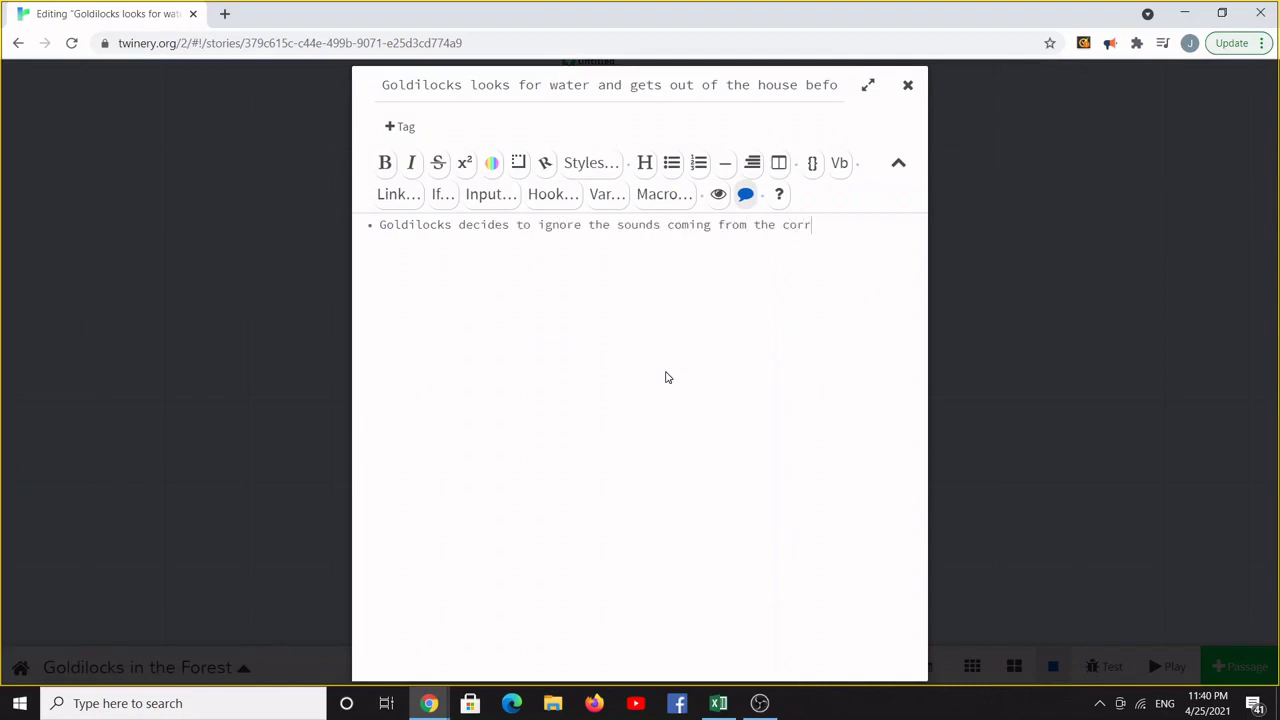
type("idor.  She walks towards the oven and ")
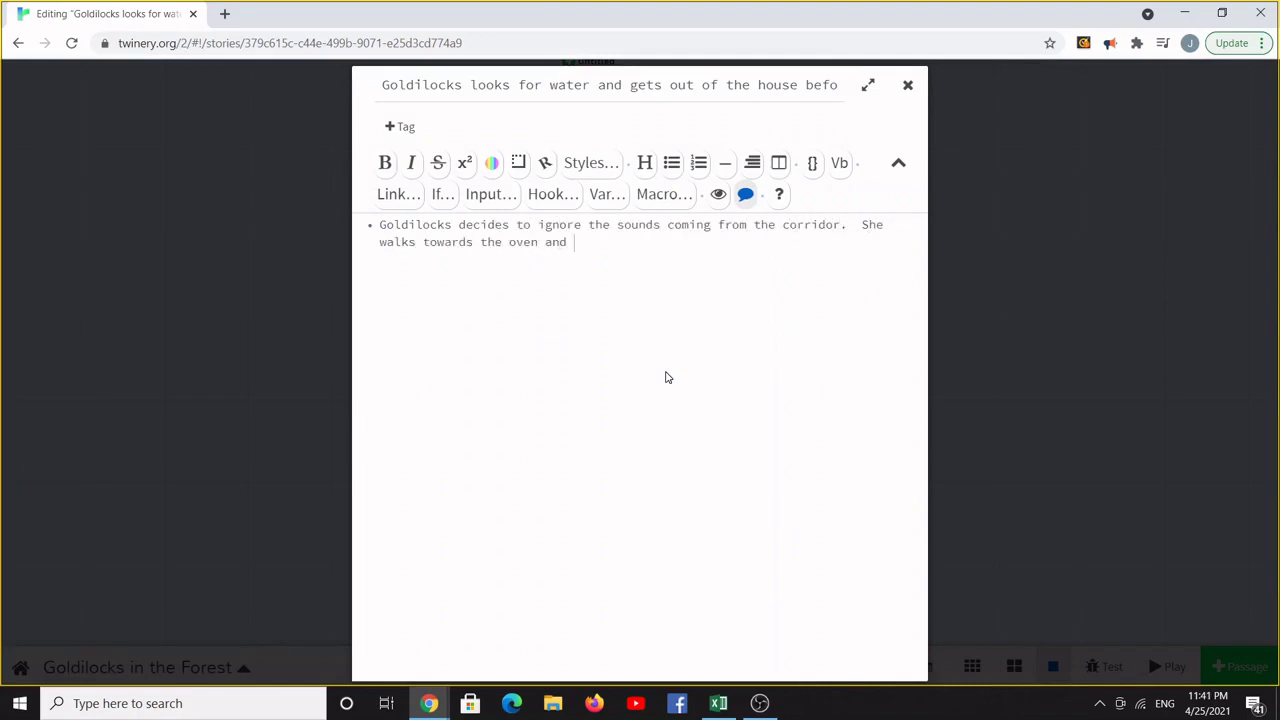
type("spots a kitchen sink.  In the cupboar")
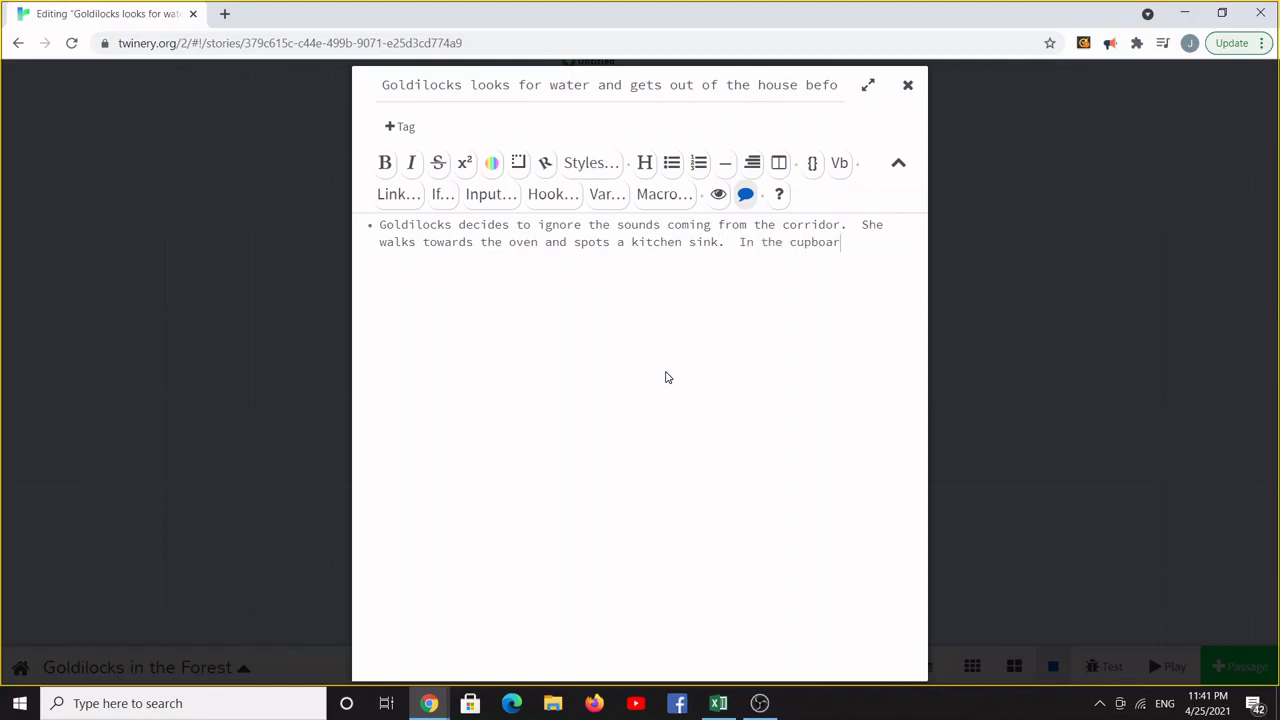
Continue the paragraph with her spotting a clean glass in the cupboards above the sink, filling it with water and drinking a cool gulpful
type("ds above the sink, she spots a clean glass")
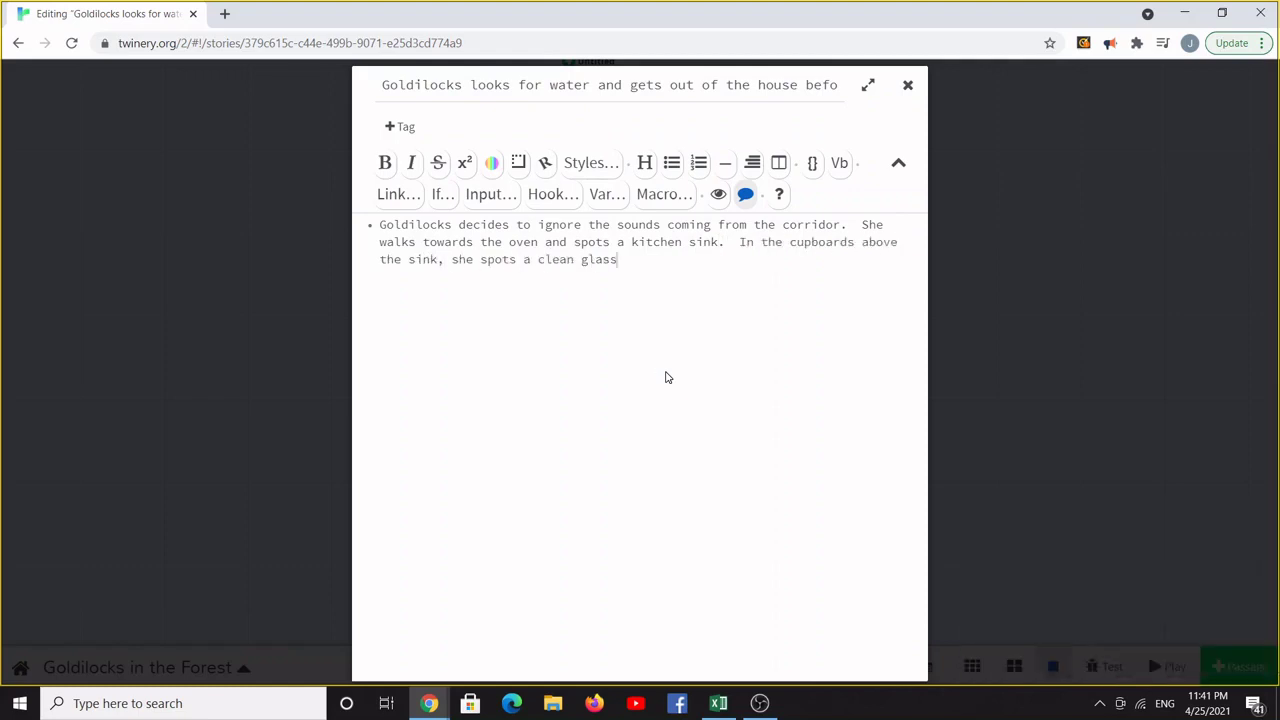
type(".  Grabbing it, she fills it with water and drinks down a ")
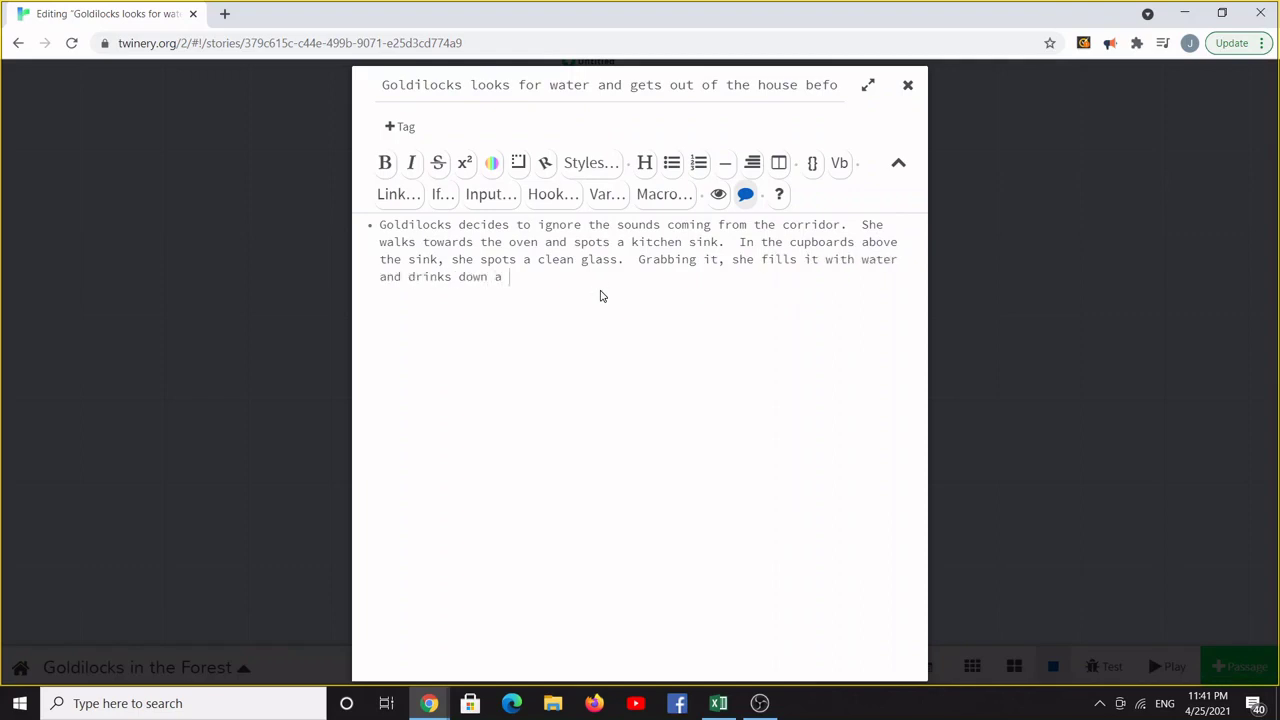
type("cool gulpful.")
Add the paragraph "Just then she hears a noise at the front door behind her."
key("Return")
key("Return")
type("Just then she")
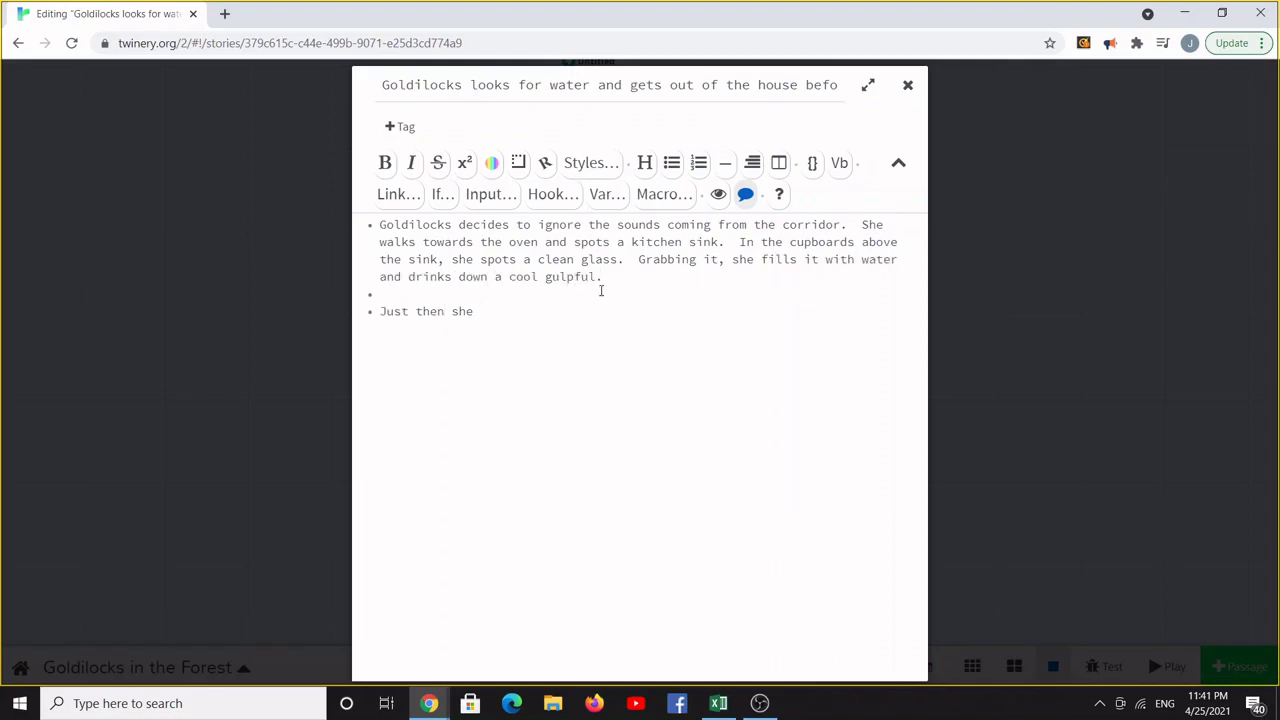
type(" hears a noise at the front door behind her.")
Add the paragraph "She turns around quickly and notices that a witch has entered the house!"
key("Return")
key("Return")
type("She turns around quickly and notices that a wi")
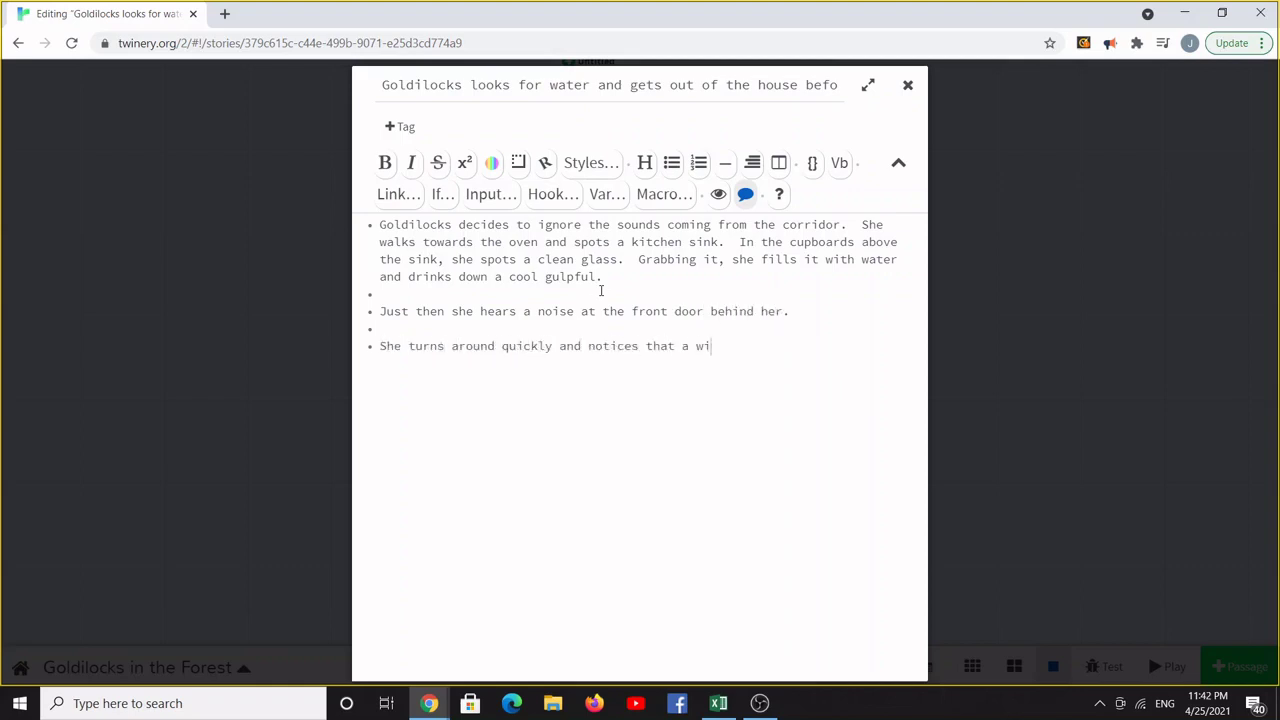
type("tch has entered the house!  ")
Add the choice link "Goldilocks jumps out the kitchen window" below the paragraph about the witch
type("[[Goldilocks ")
type("jumps out the kitchen wund")
key("BackSpace")
key("BackSpace")
key("BackSpace")
type("indow]] [[Gol")
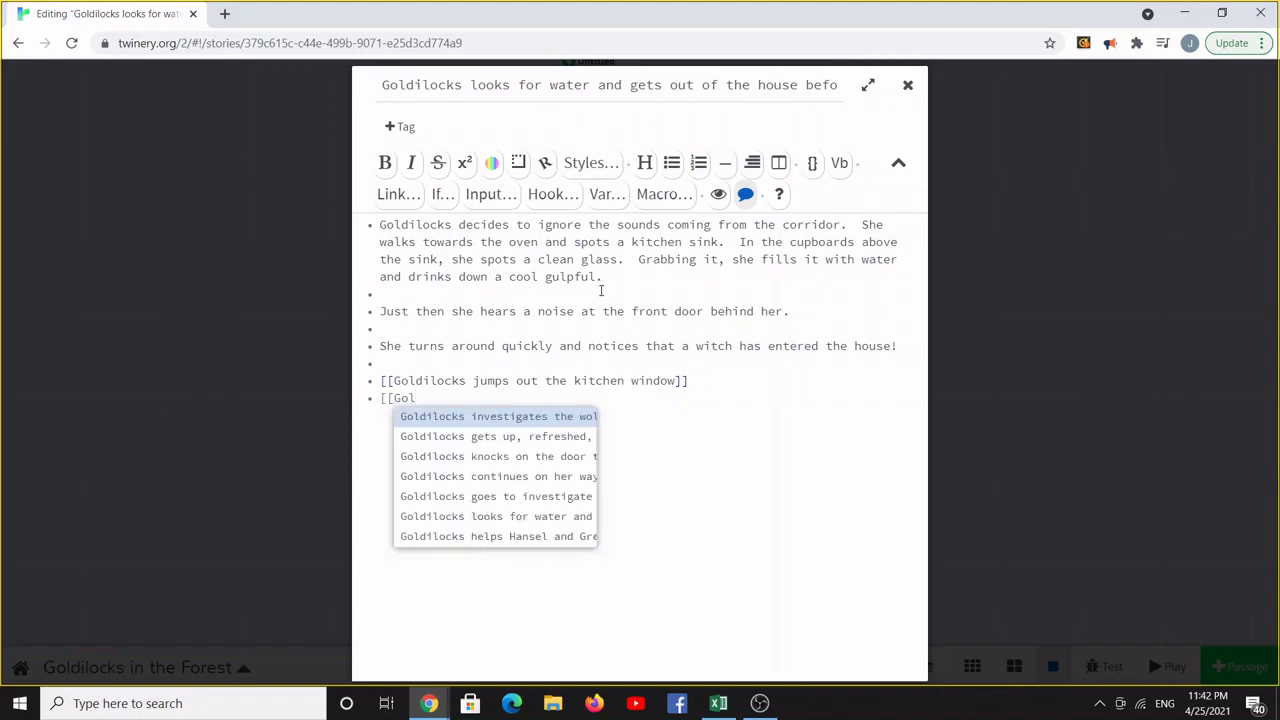
Add the second choice link "Goldilocks decides to try to run past the witch and out the front door" and close the passage editor
type("dilocks decides to run")
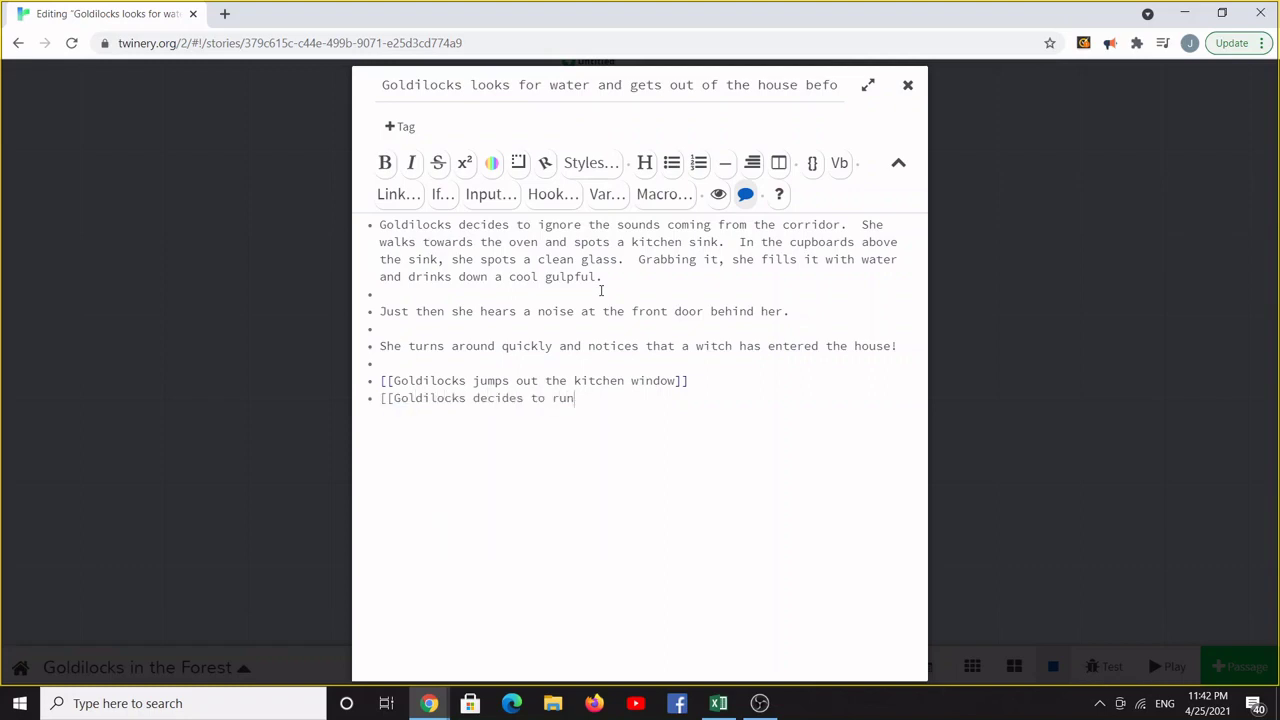
key("BackSpace")
key("BackSpace")
key("BackSpace")
type("try to run past the witch a")
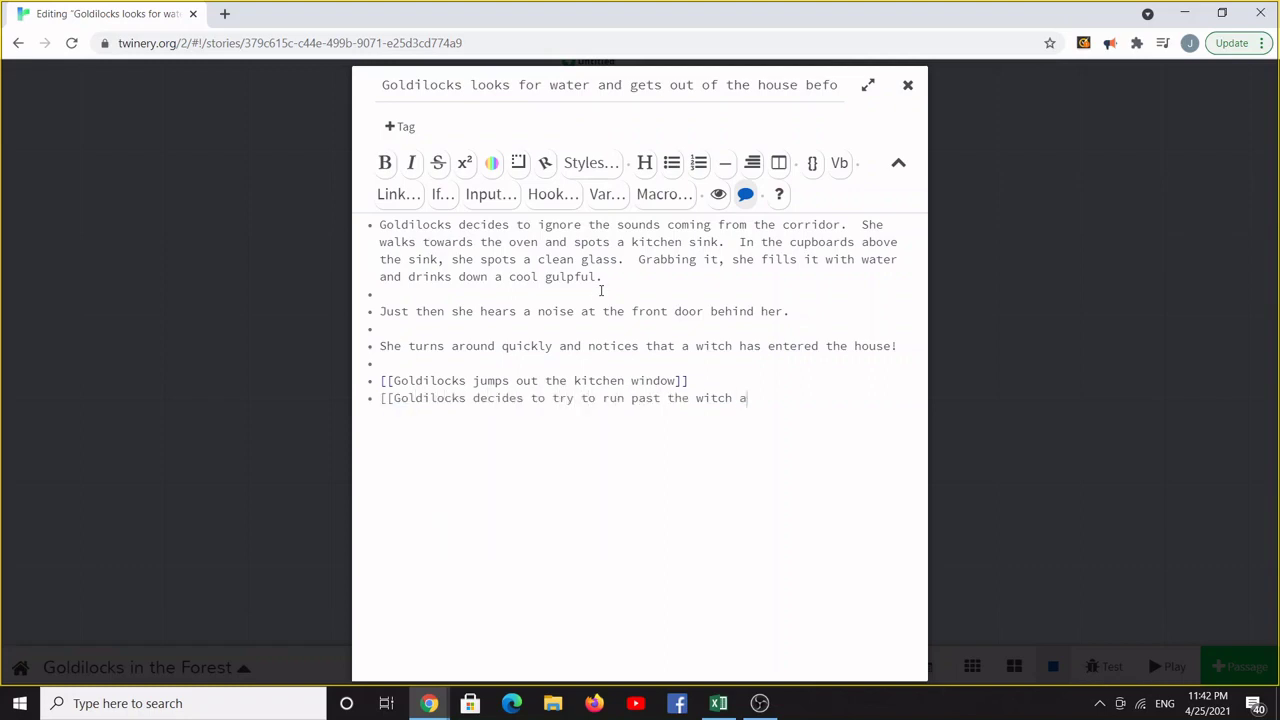
type("nd out the front door]]")
left_click(907, 85)
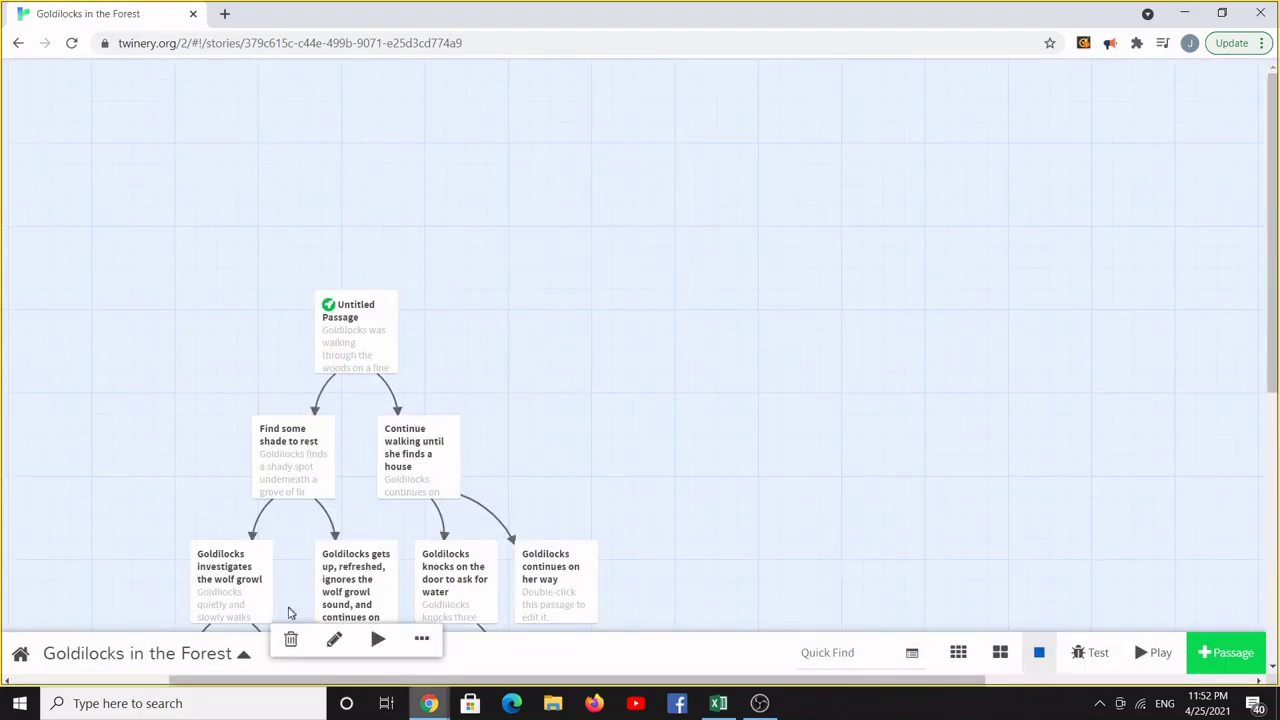
Publish the Goldilocks in the Forest story to a file
left_click(246, 656)
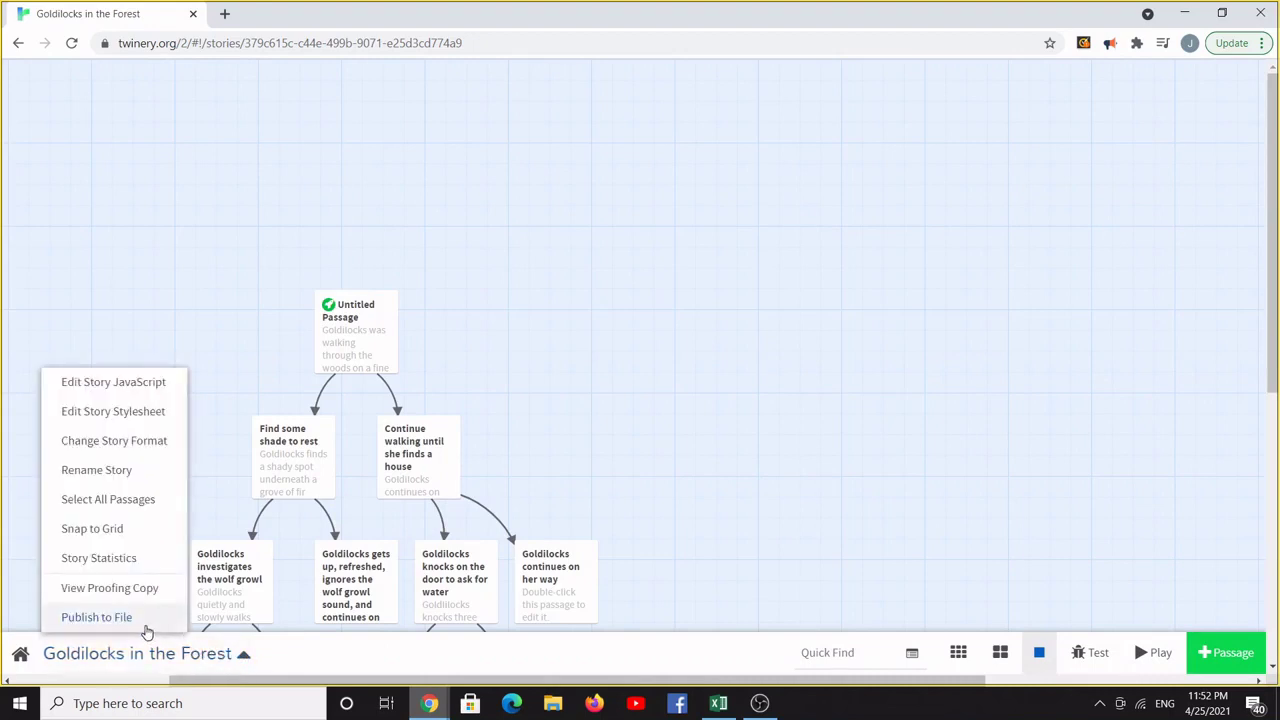
left_click(147, 630)
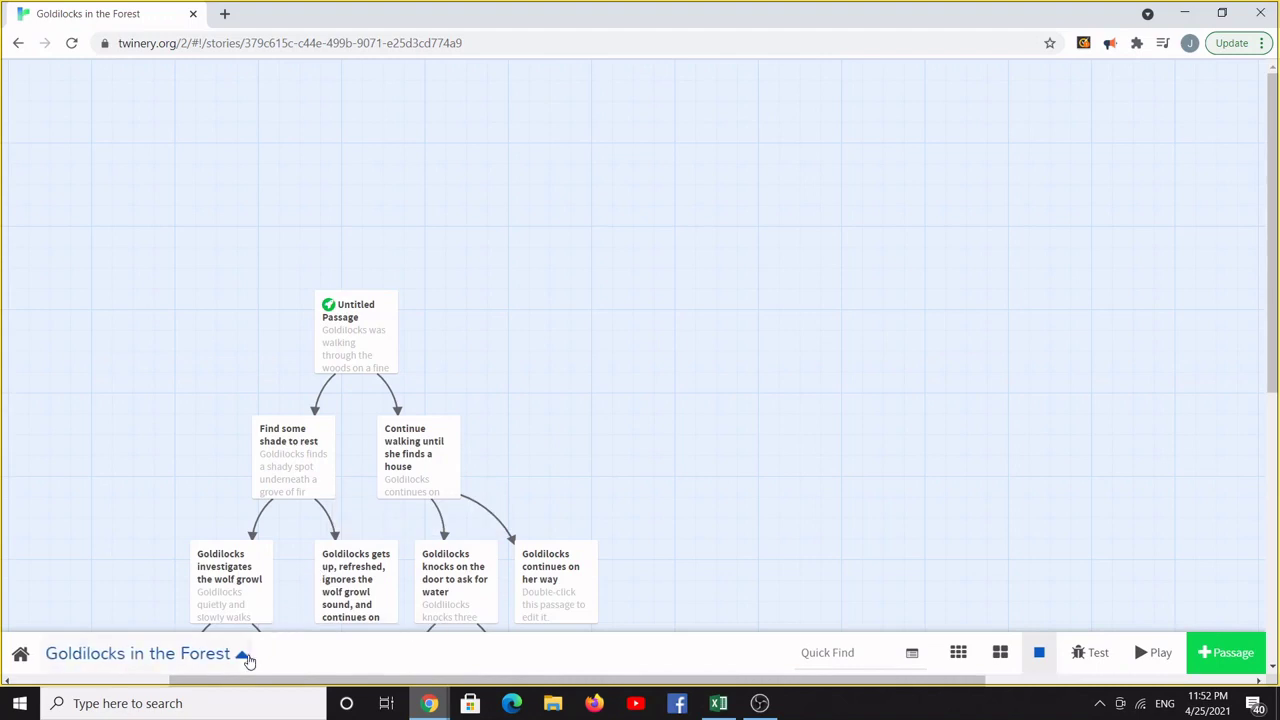
left_click(246, 659)
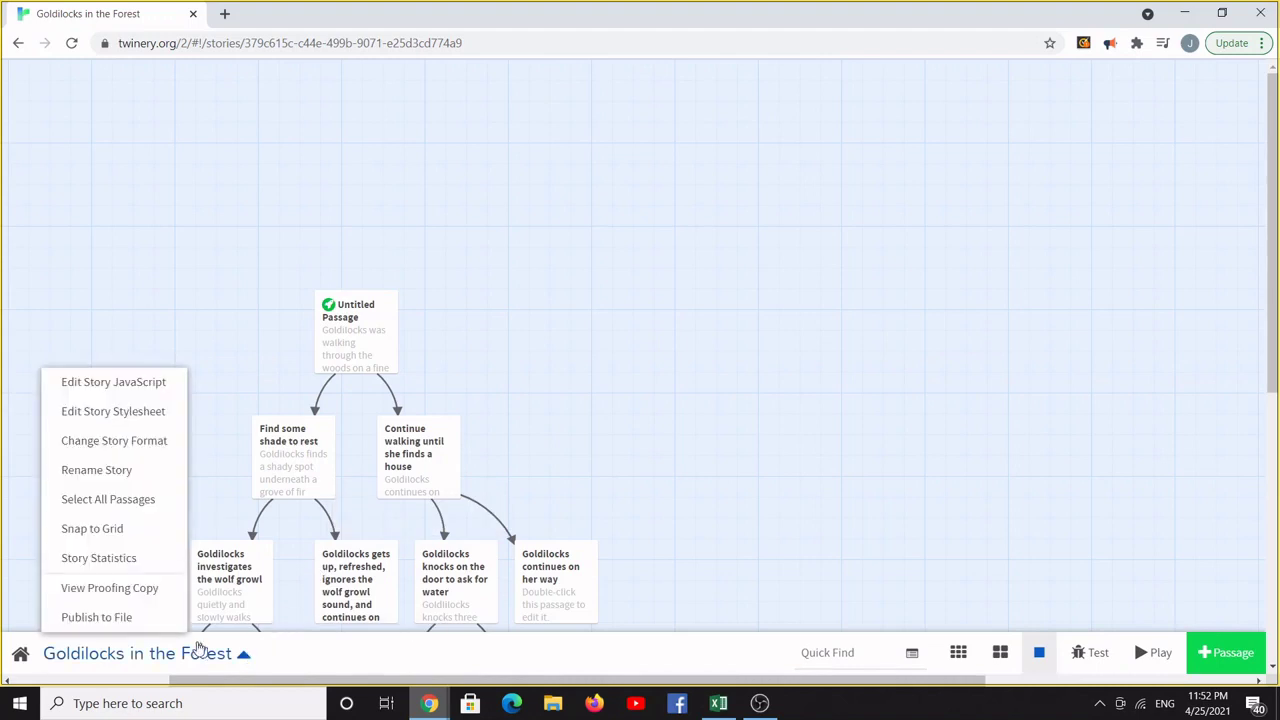
left_click(96, 617)
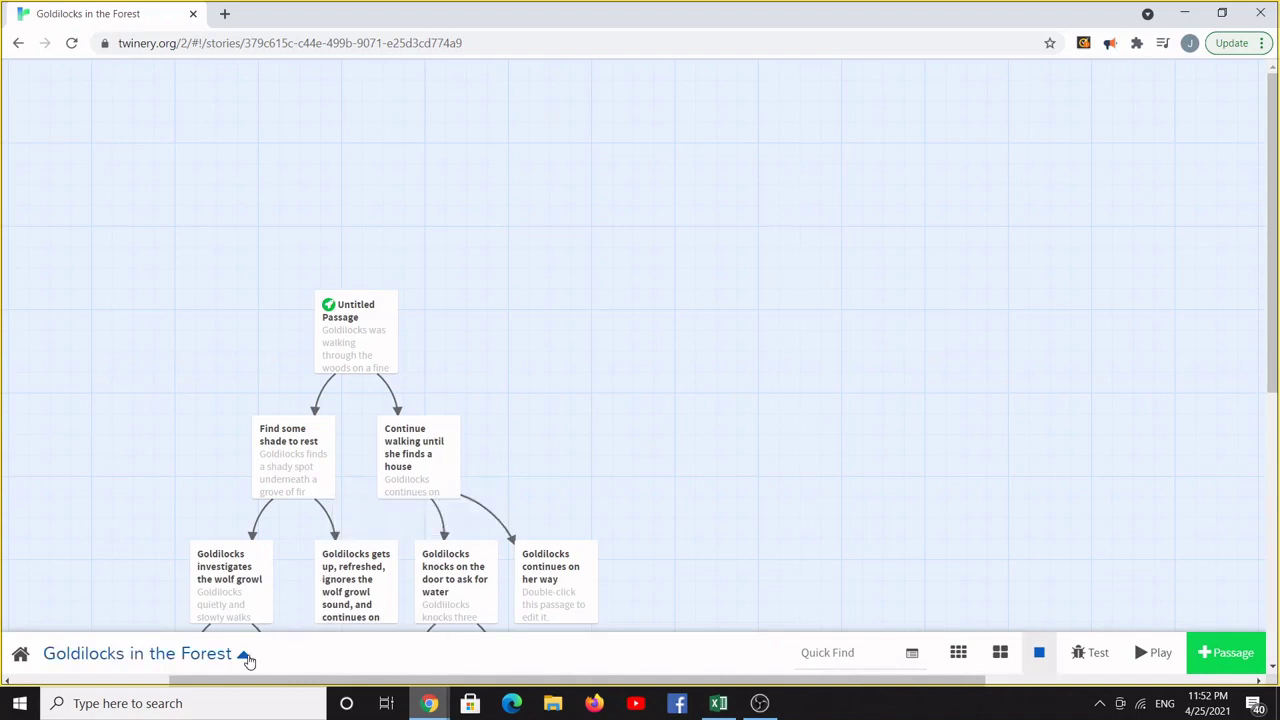
left_click(244, 656)
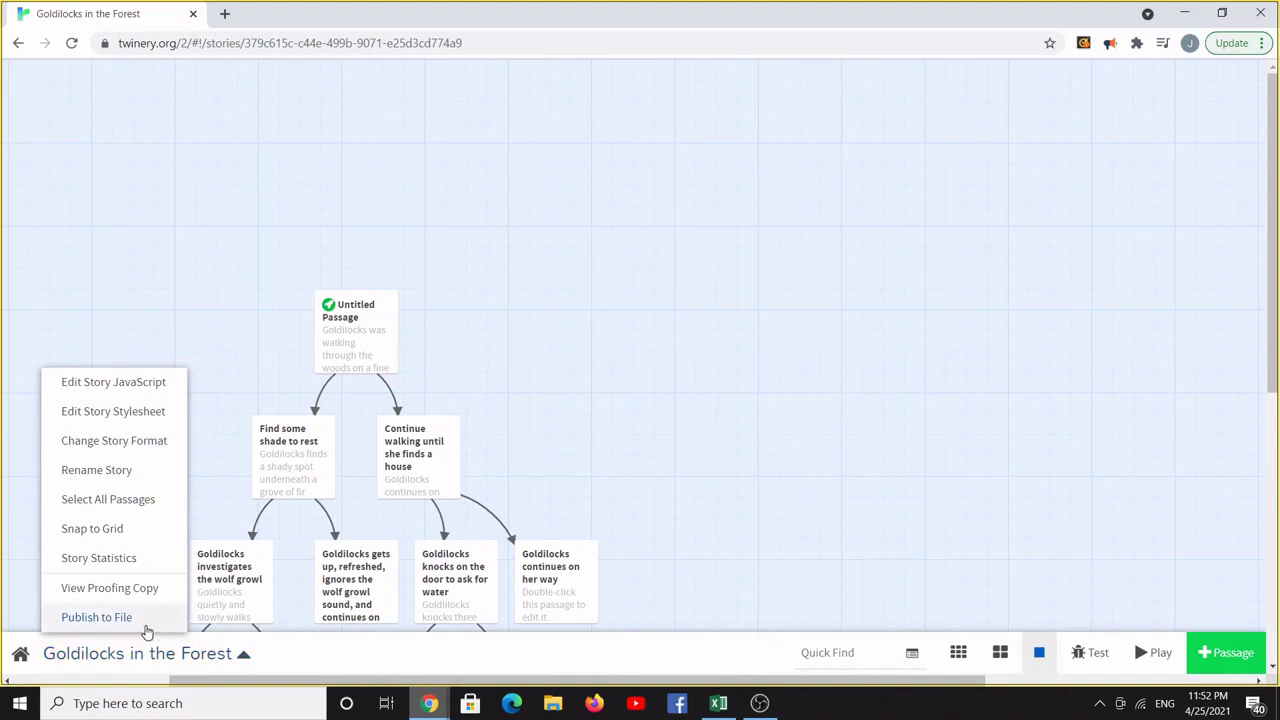
left_click(96, 617)
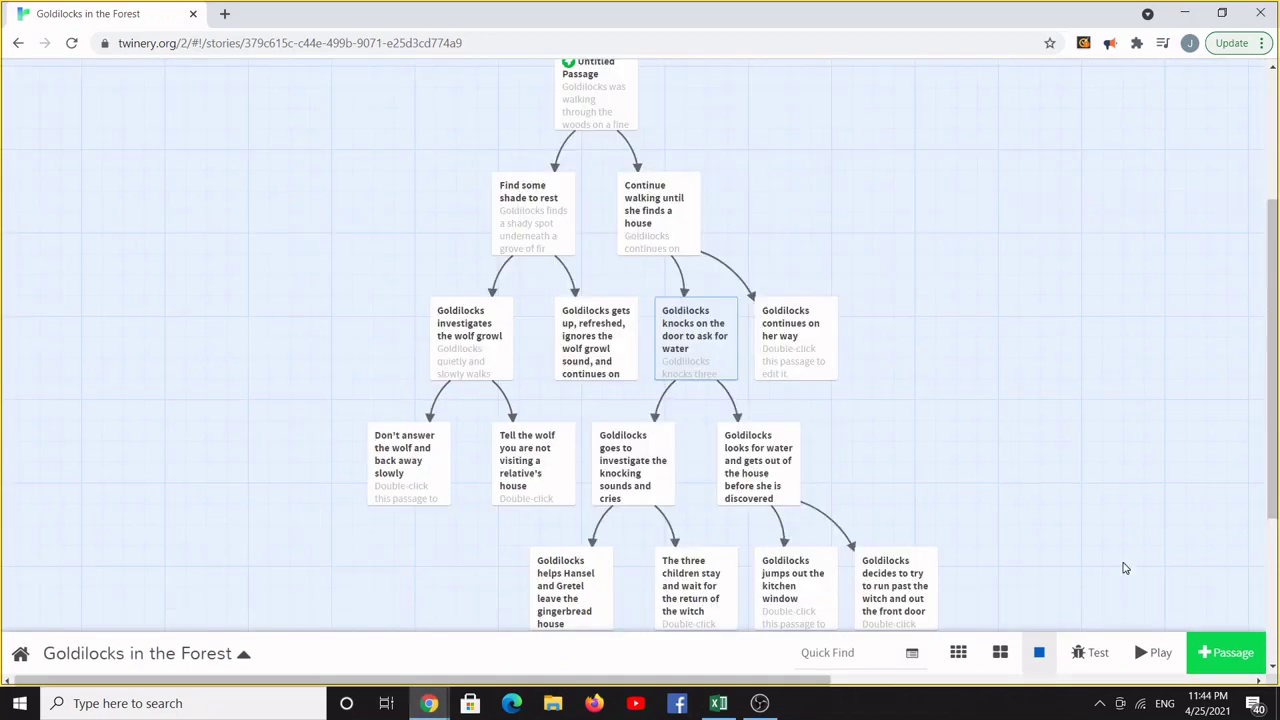
Play the story from its opening, following the choices to find a house, knock on the door and investigate the knocking sounds and cries
left_click(1160, 655)
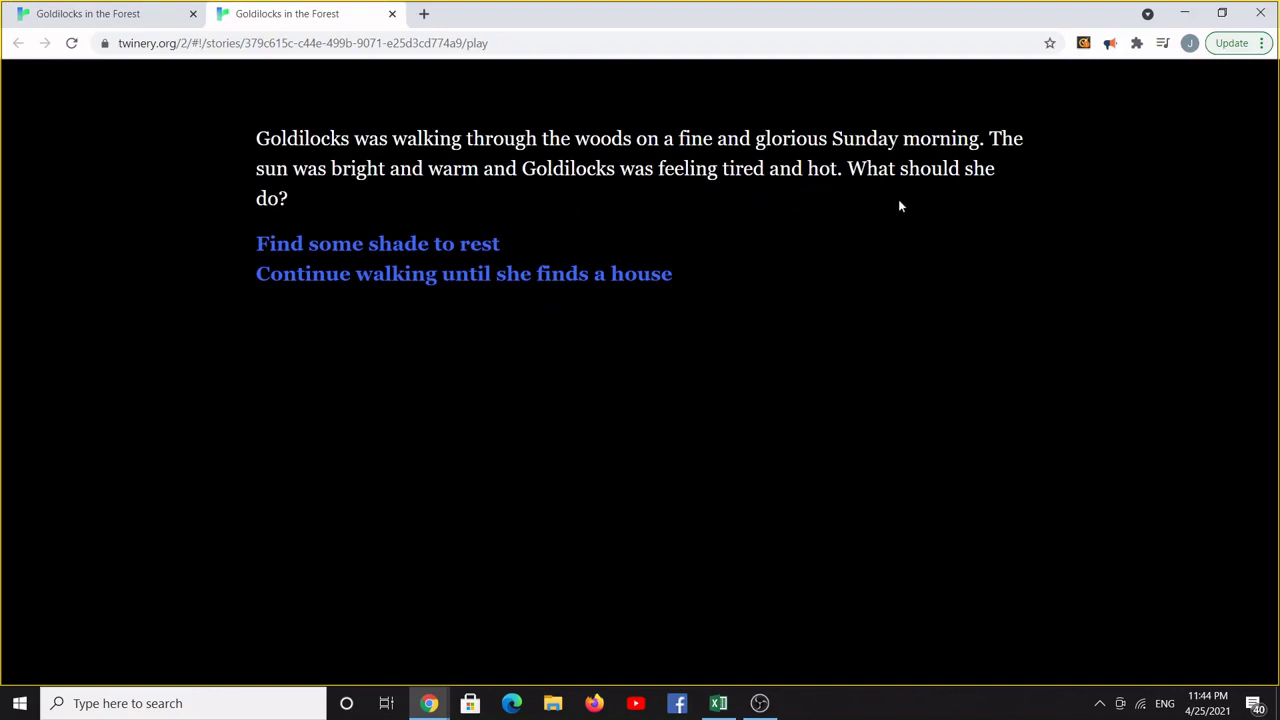
left_click(490, 284)
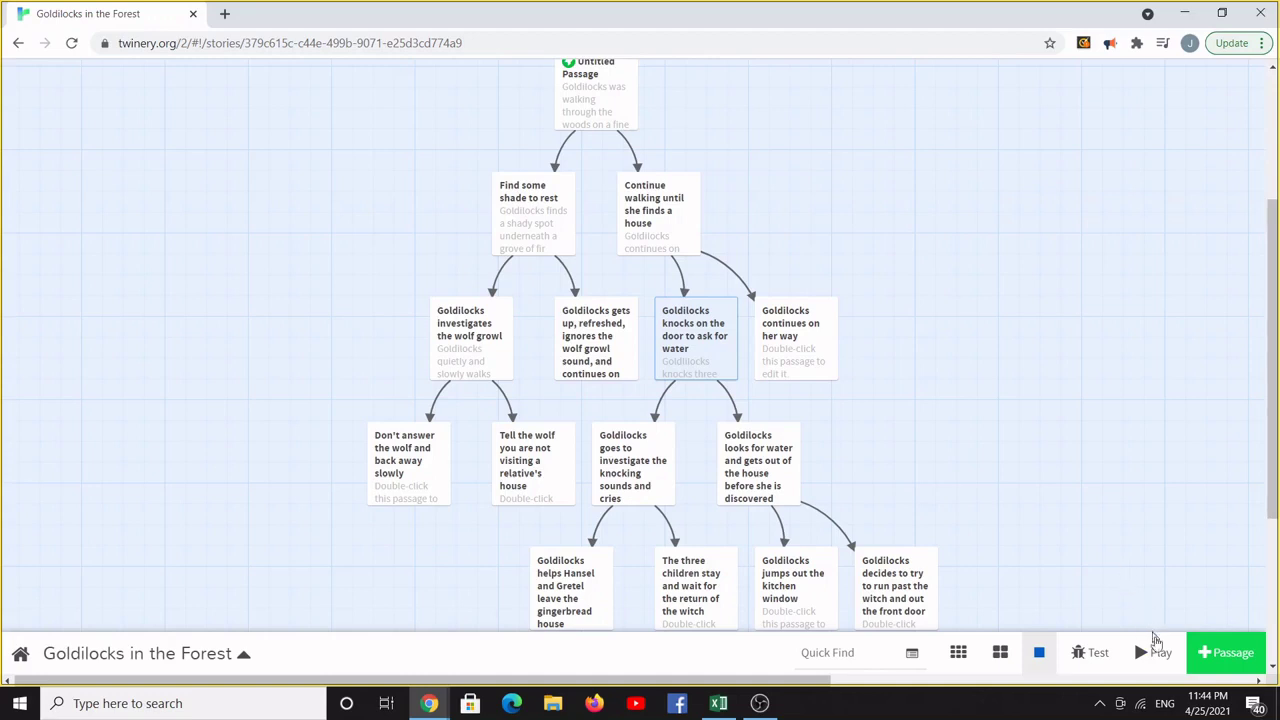
left_click(1156, 652)
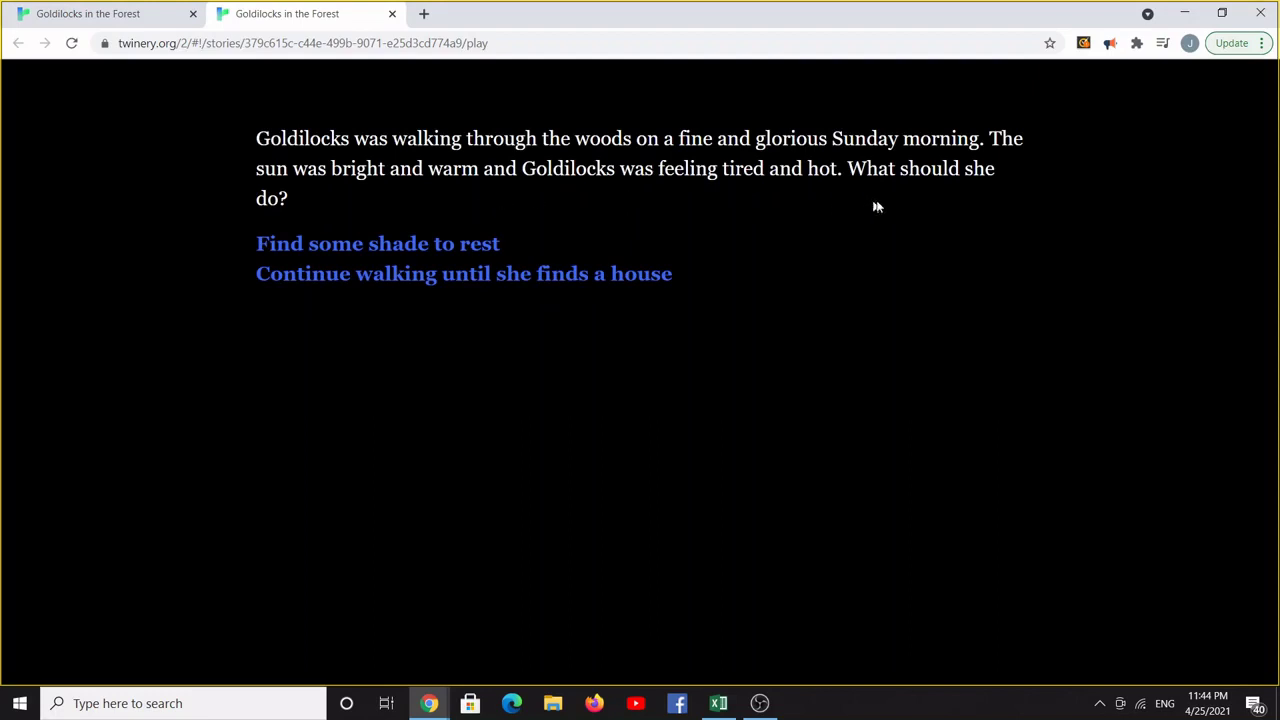
left_click(491, 285)
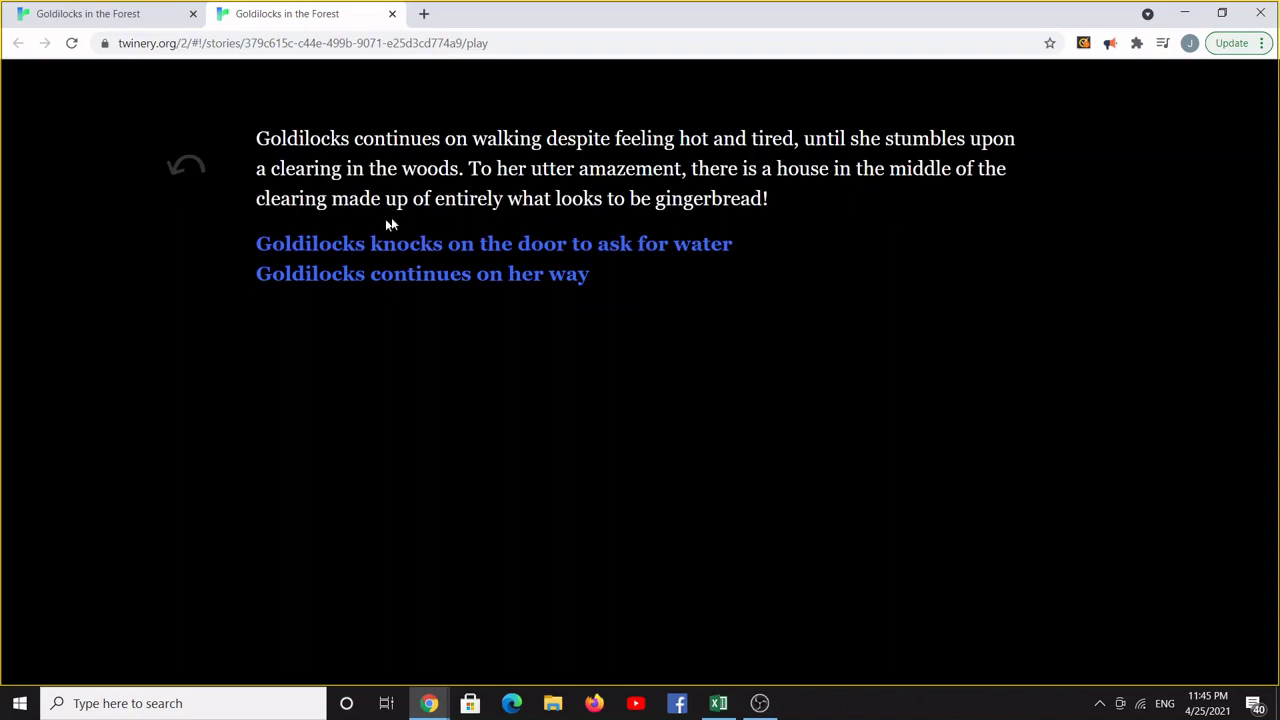
left_click(700, 252)
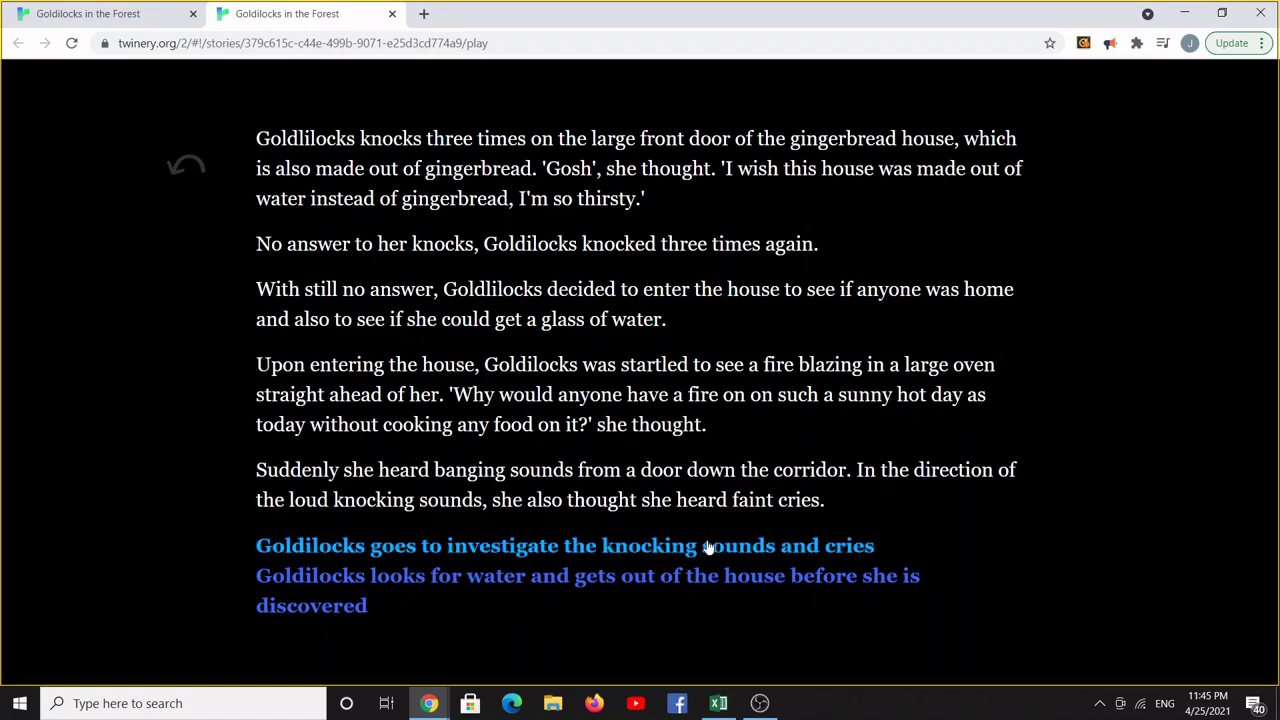
left_click(855, 552)
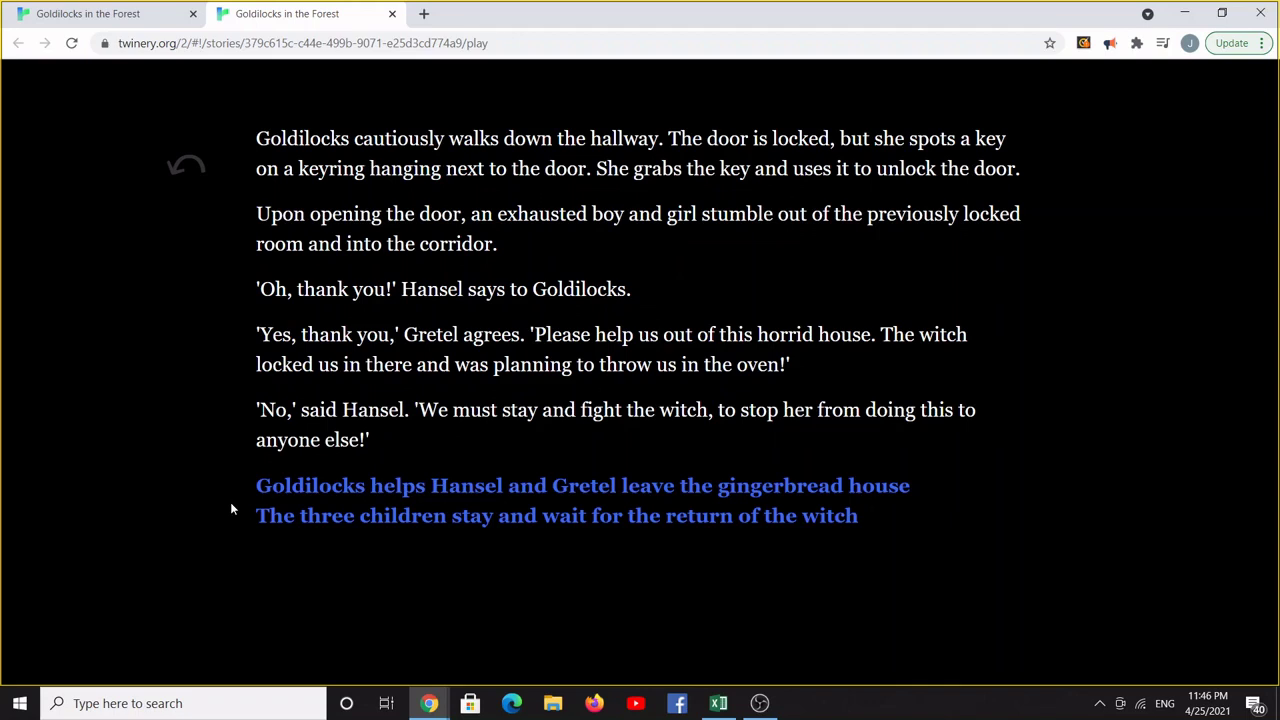
Go back one passage to test the choice to look for water, and return to the story's opening passage
left_click(184, 169)
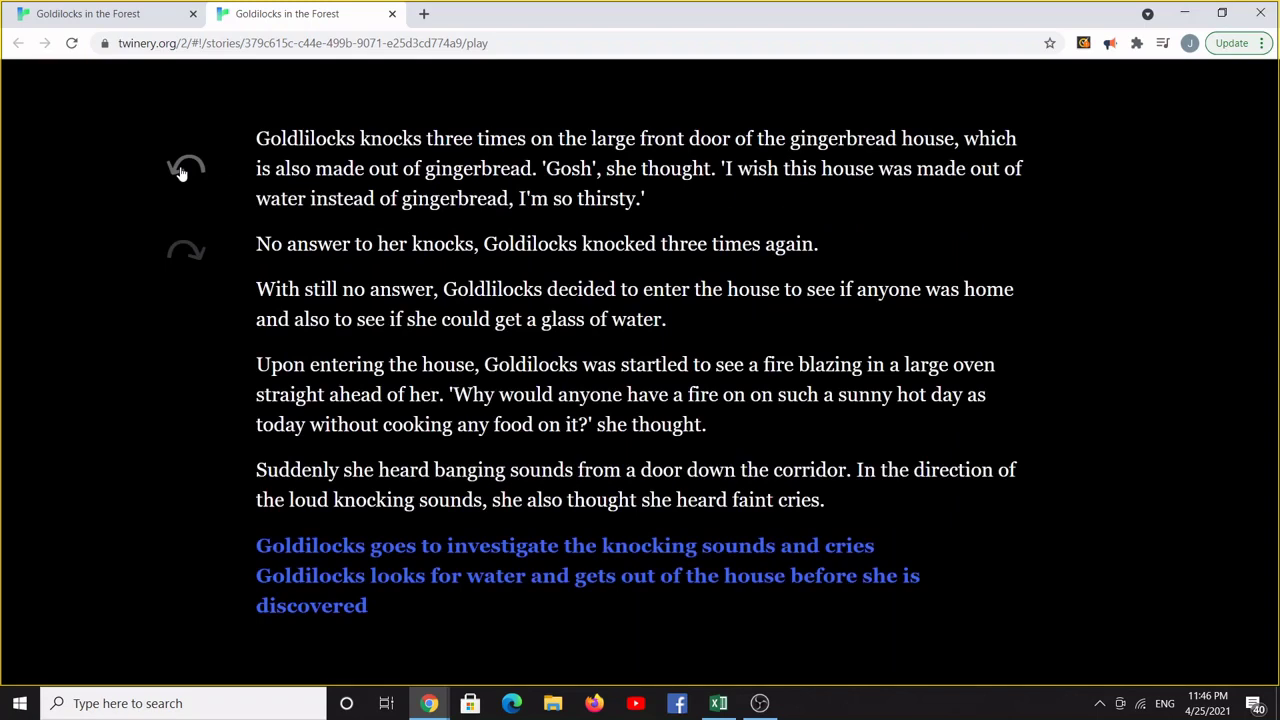
left_click(437, 580)
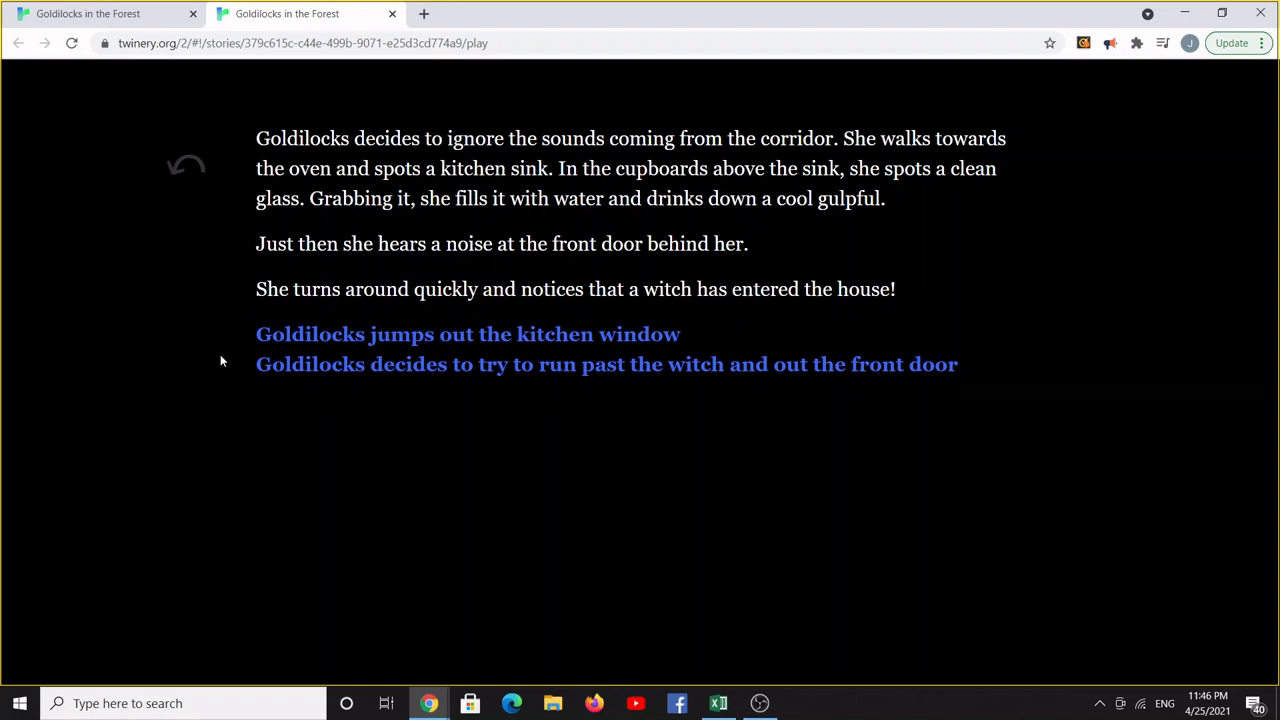
left_click(186, 168)
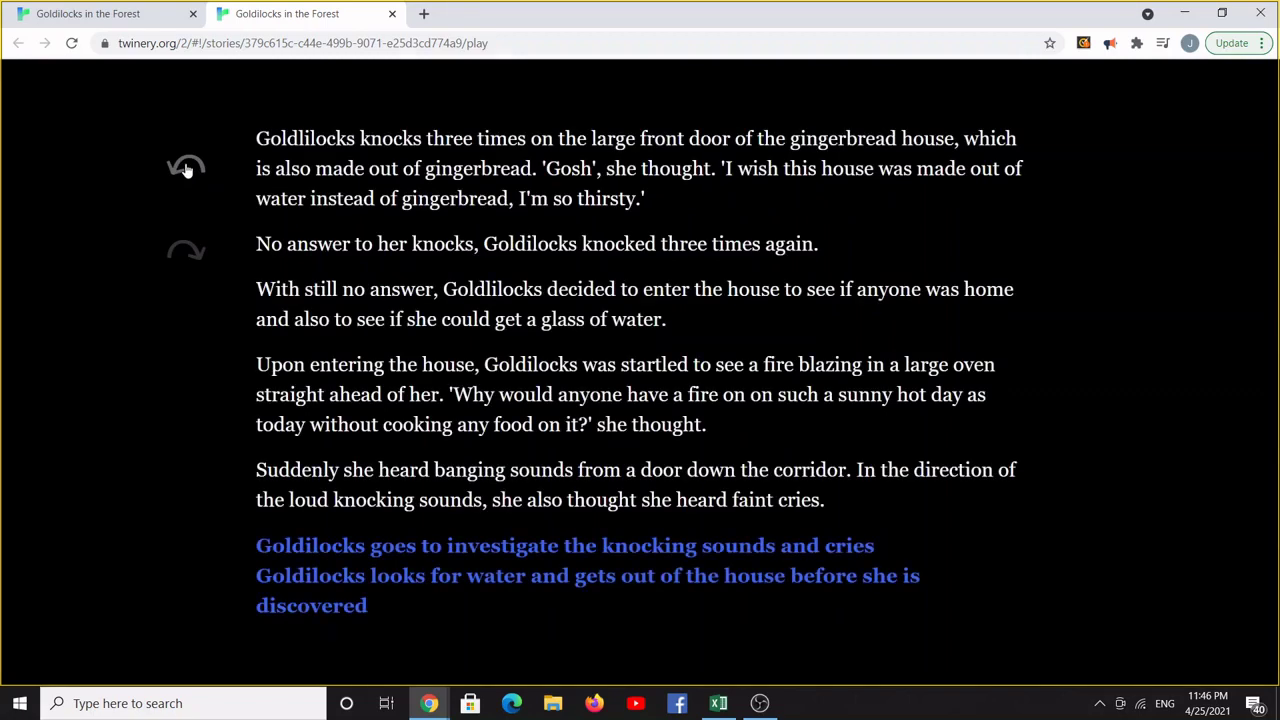
left_click(186, 168)
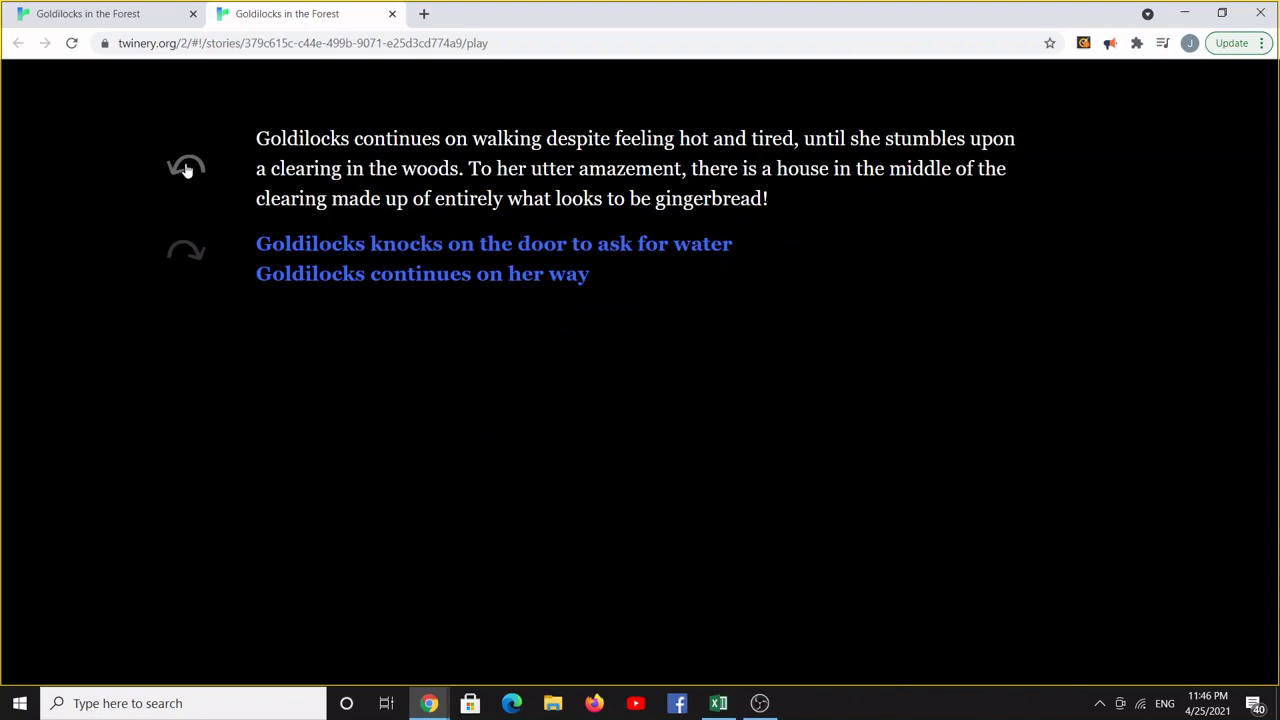
left_click(186, 168)
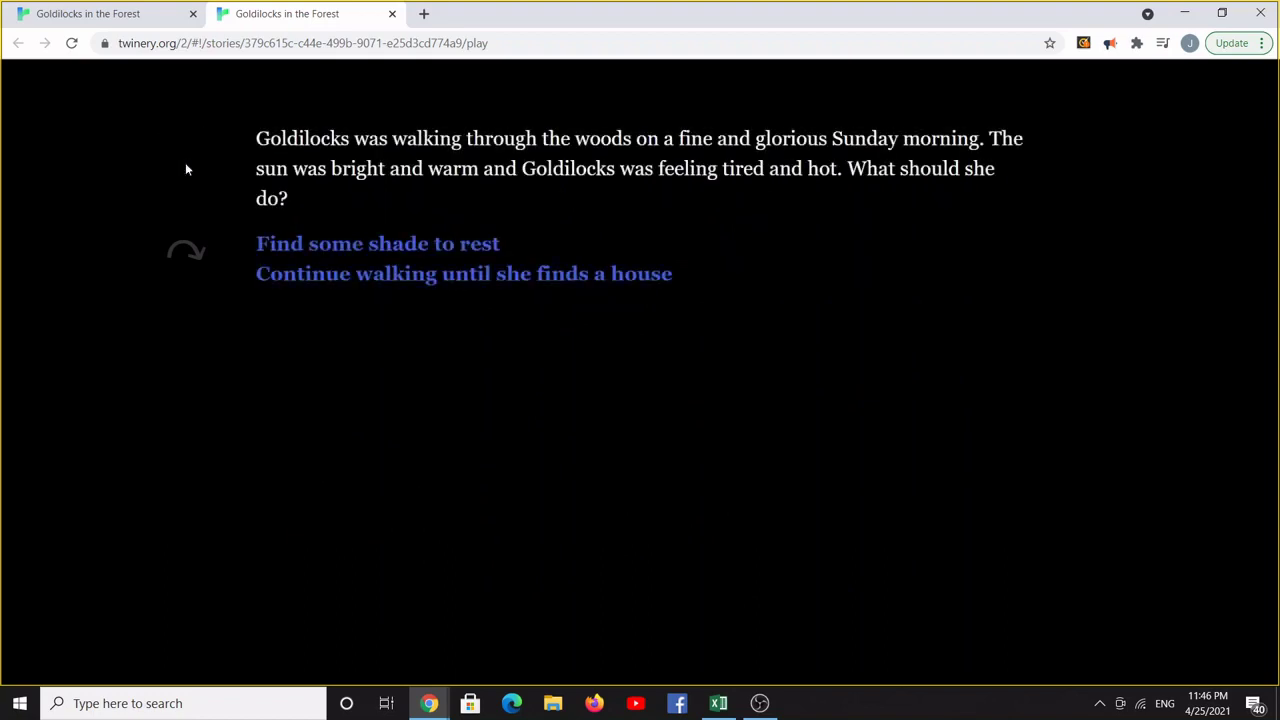
Play the choice to rest in the shade, testing both the branch that ignores the wolf growl and the one that investigates it
left_click(362, 254)
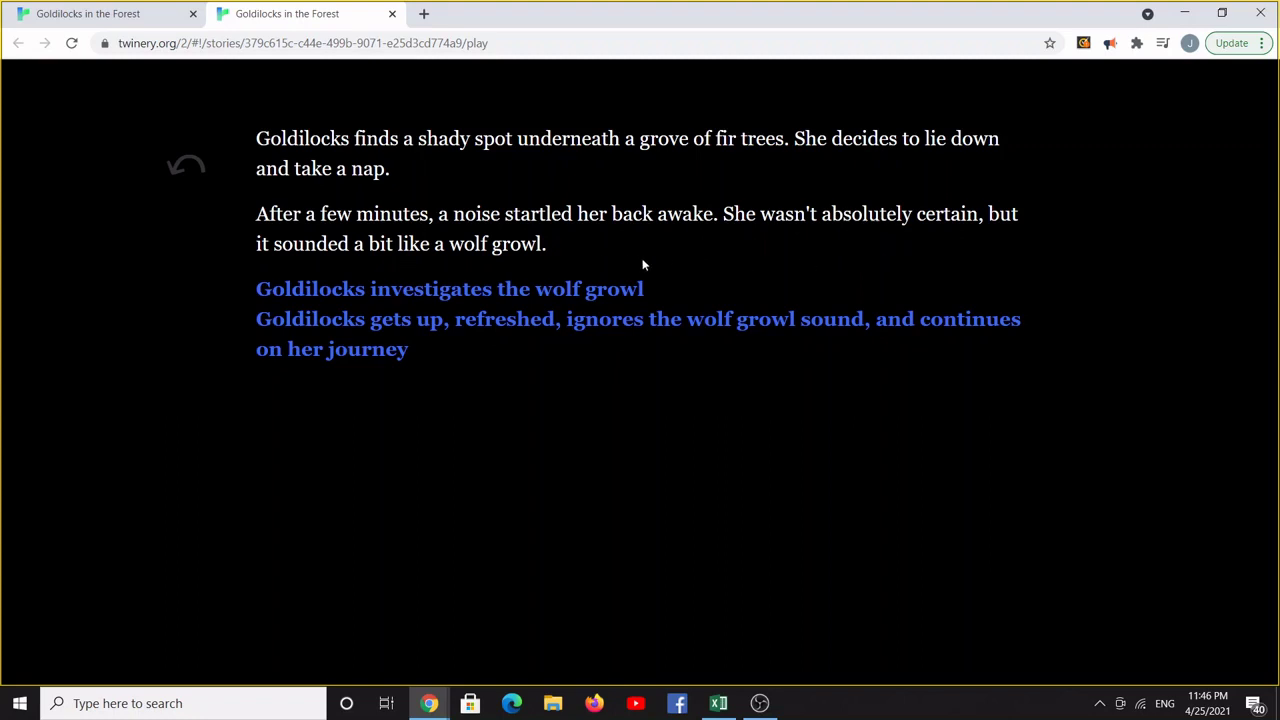
left_click(665, 320)
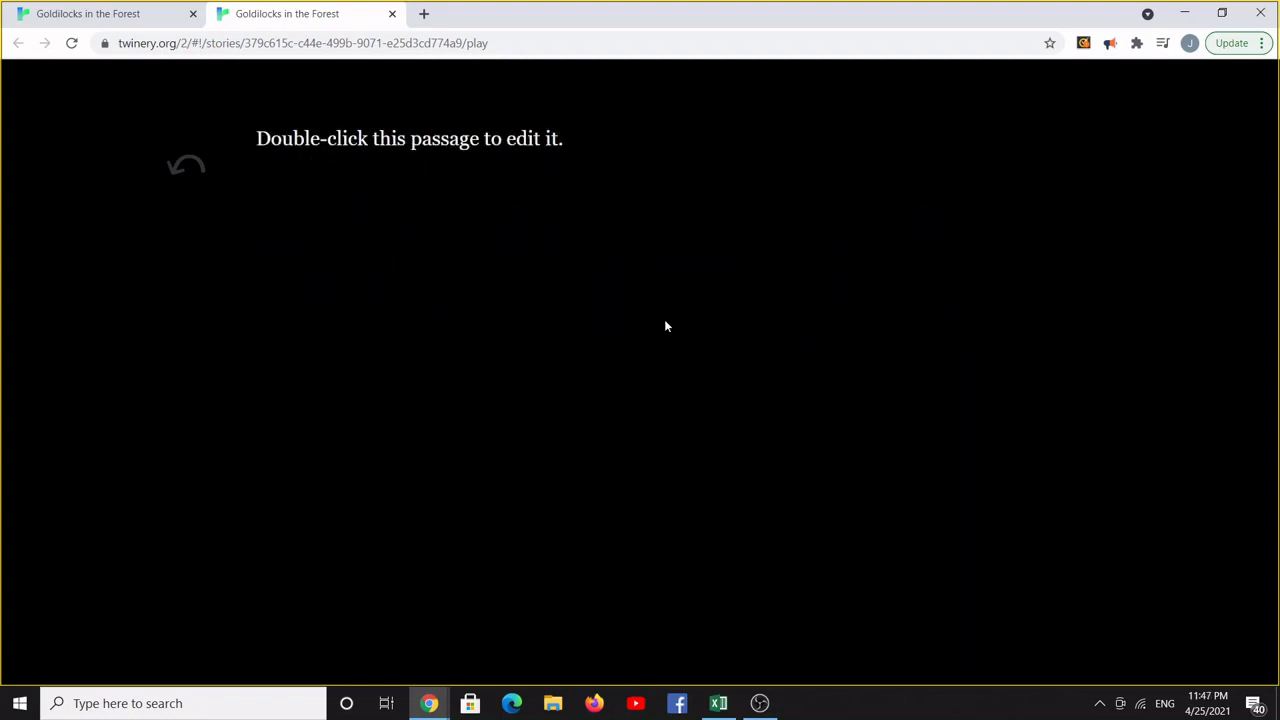
left_click(186, 166)
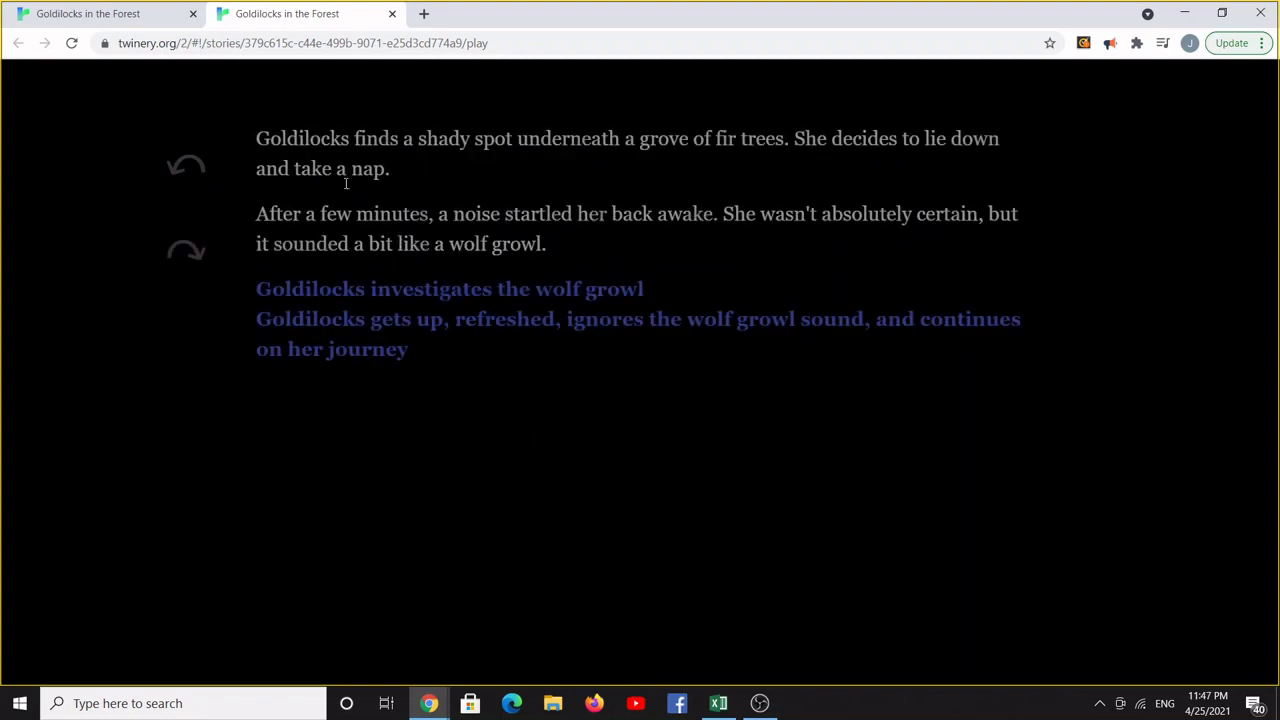
left_click(409, 290)
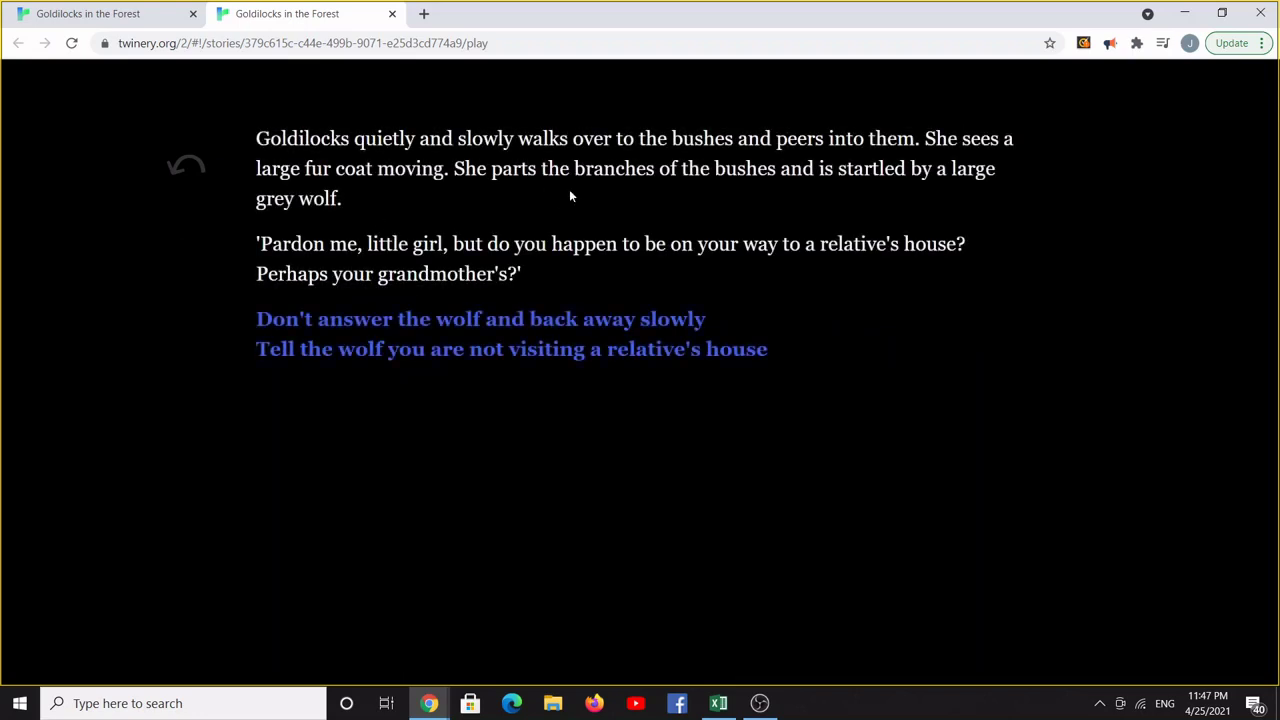